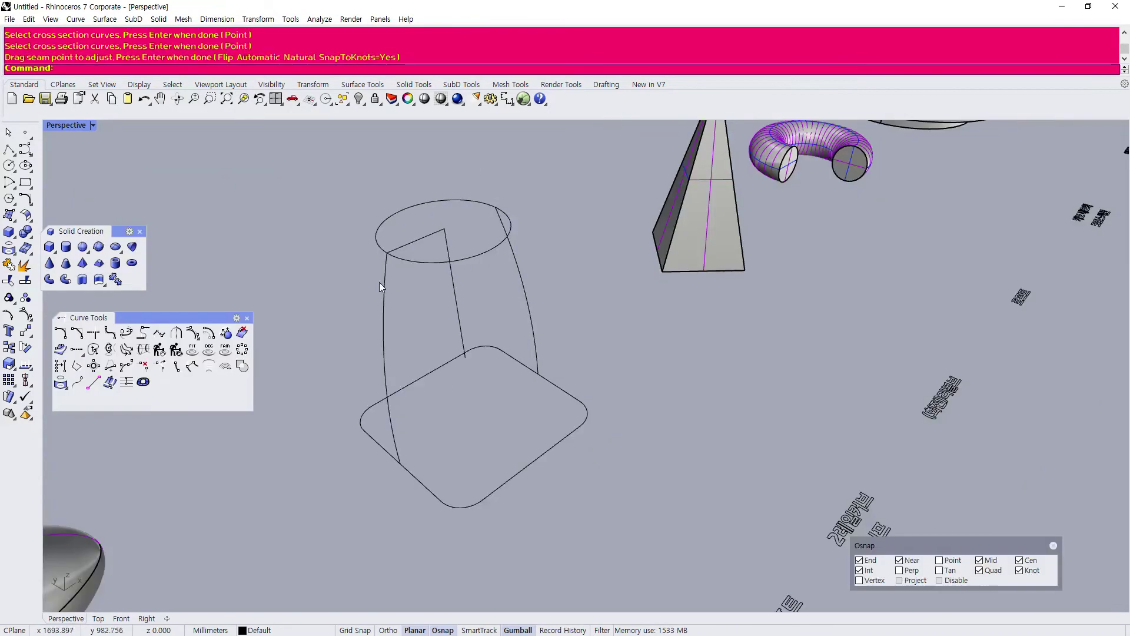
Examine the circle, rounded-square base and side curves of the tapered wireframe.
{"action": "right_click_drag", "start_coordinate": [350, 278], "coordinate": [357, 322]}
{"action": "right_click_drag", "start_coordinate": [783, 331], "coordinate": [652, 319]}
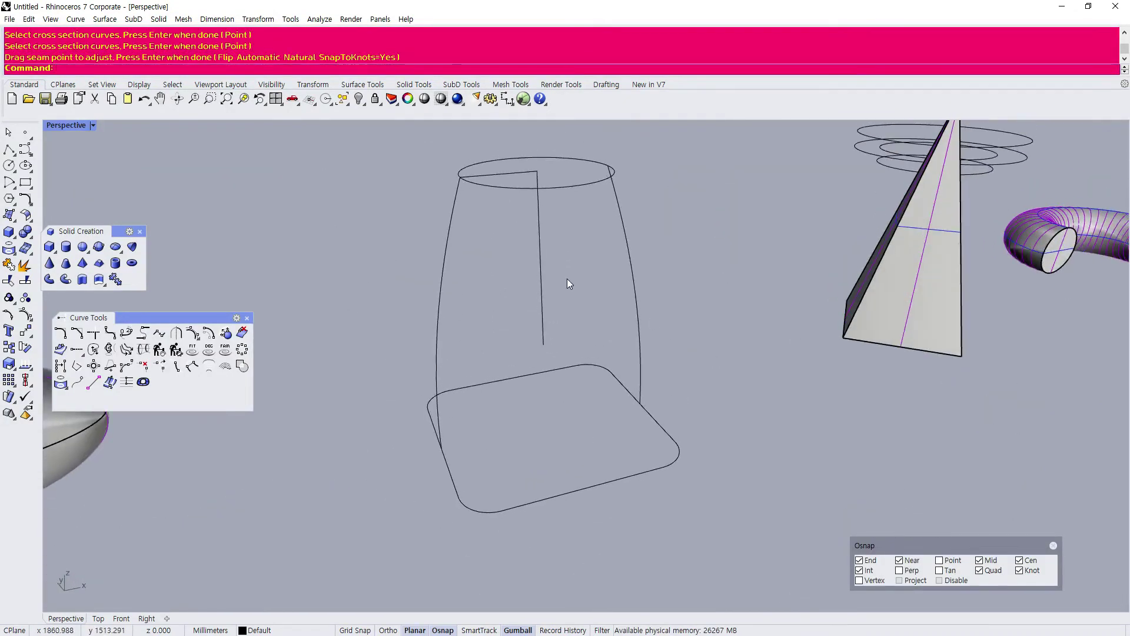
{"action": "left_click", "coordinate": [445, 276]}
{"action": "left_click", "coordinate": [629, 214]}
{"action": "left_click", "coordinate": [716, 256]}
{"action": "left_click", "coordinate": [454, 217]}
{"action": "left_click", "coordinate": [619, 212]}
{"action": "left_click", "coordinate": [643, 218]}
{"action": "scroll", "coordinate": [507, 397], "scroll_direction": "down", "scroll_amount": 4}
{"action": "scroll", "coordinate": [551, 292], "scroll_direction": "up", "scroll_amount": 4}
{"action": "mouse_move", "coordinate": [551, 292]}
{"action": "right_mouse_down"}
{"action": "mouse_move", "coordinate": [563, 312]}
{"action": "mouse_move", "coordinate": [536, 291]}
{"action": "right_mouse_up"}
Use Sweep 1 Rail on the wireframe's top circle and rounded-square base, with the left side curve as the rail.
{"action": "left_click", "coordinate": [106, 18]}
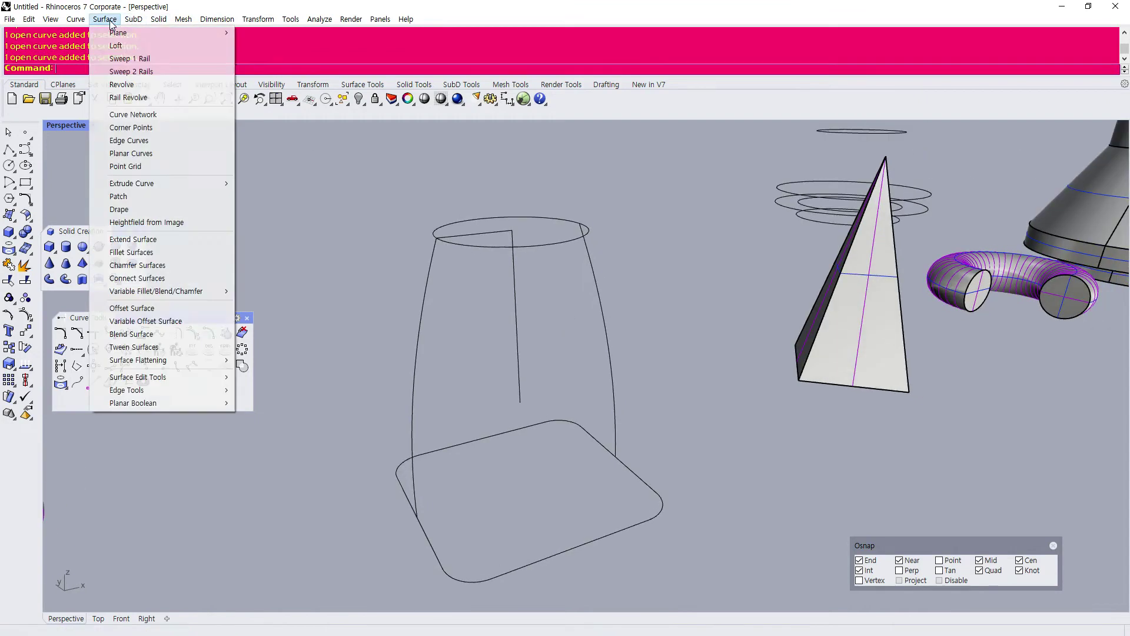
{"action": "left_click", "coordinate": [131, 61]}
{"action": "left_click", "coordinate": [436, 249]}
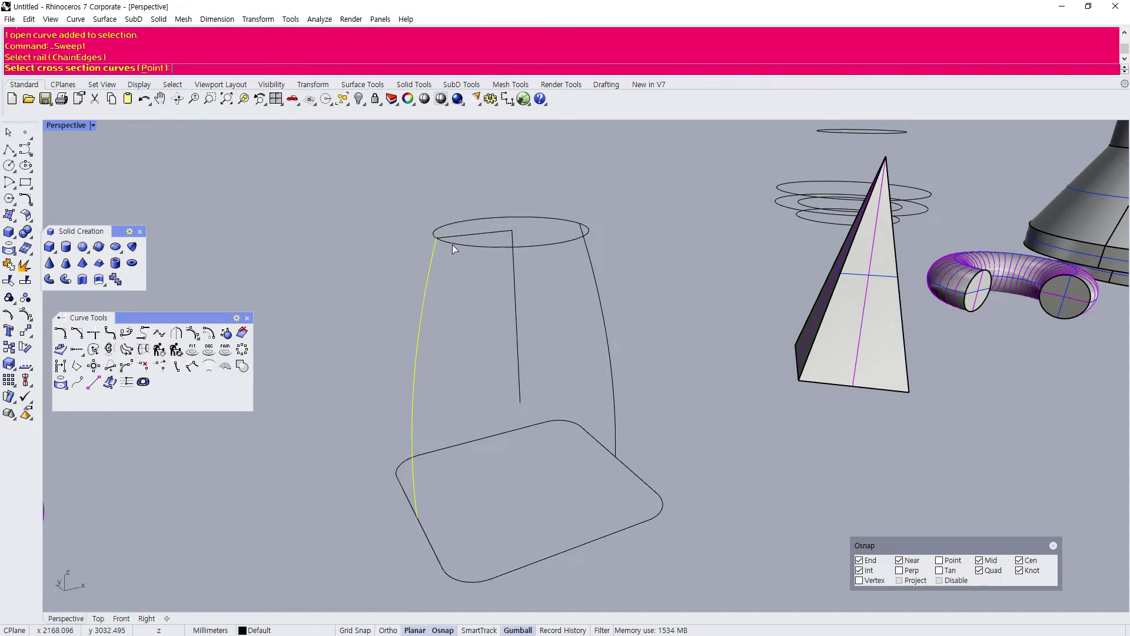
{"action": "left_click", "coordinate": [454, 246]}
{"action": "left_click", "coordinate": [425, 531]}
{"action": "scroll", "coordinate": [454, 396], "scroll_direction": "down", "scroll_amount": 2}
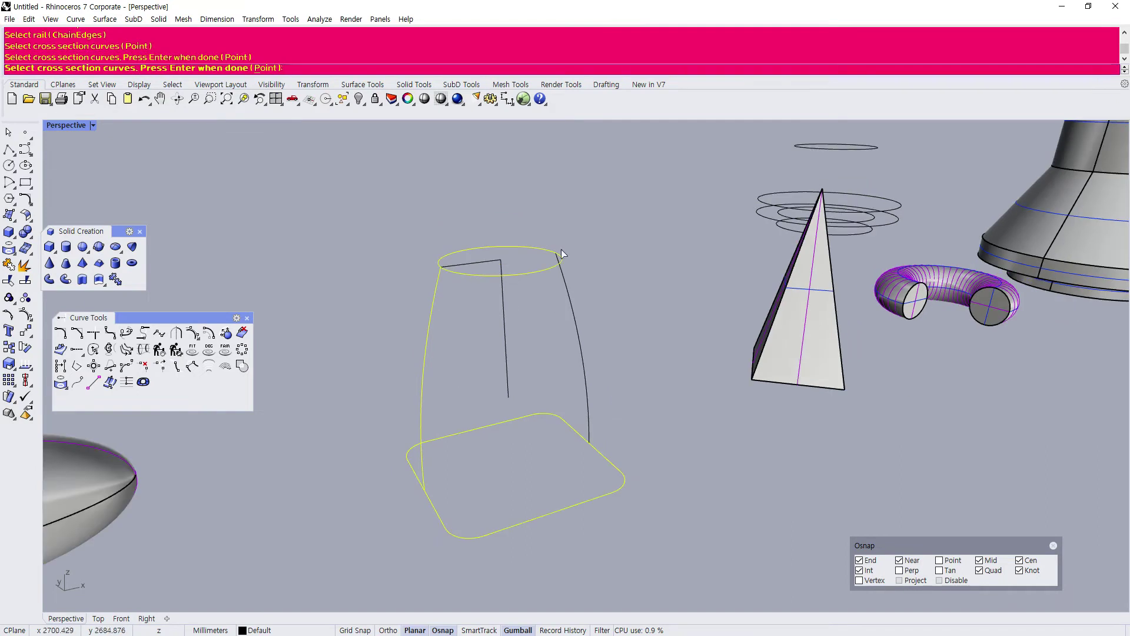
{"action": "key", "text": "Return"}
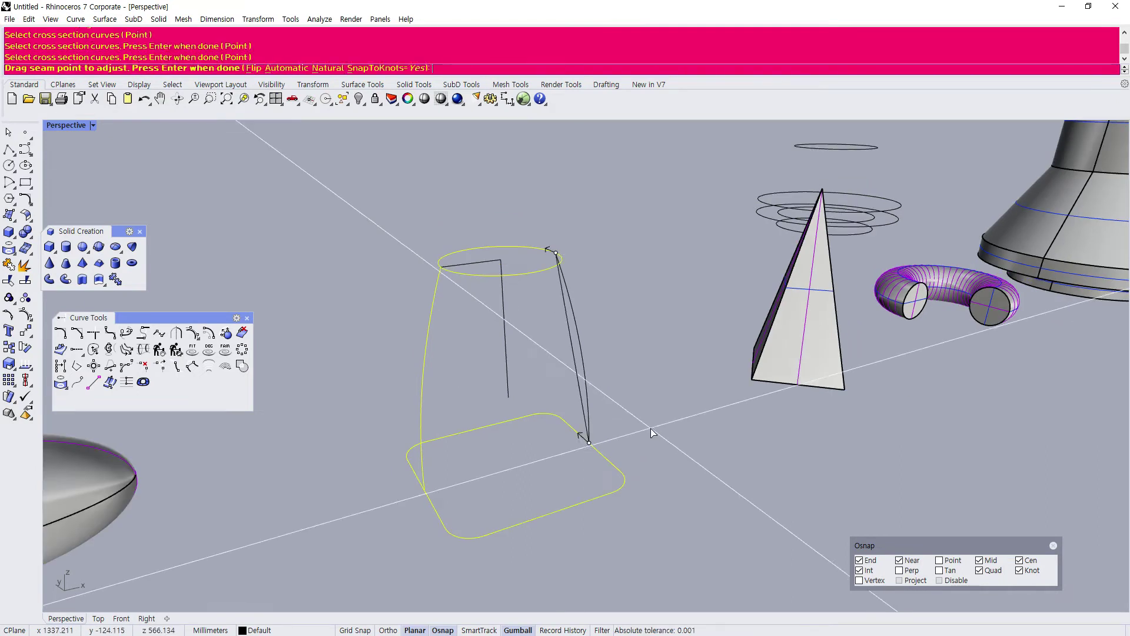
{"action": "key", "text": "Return"}
{"action": "key", "text": "Return"}
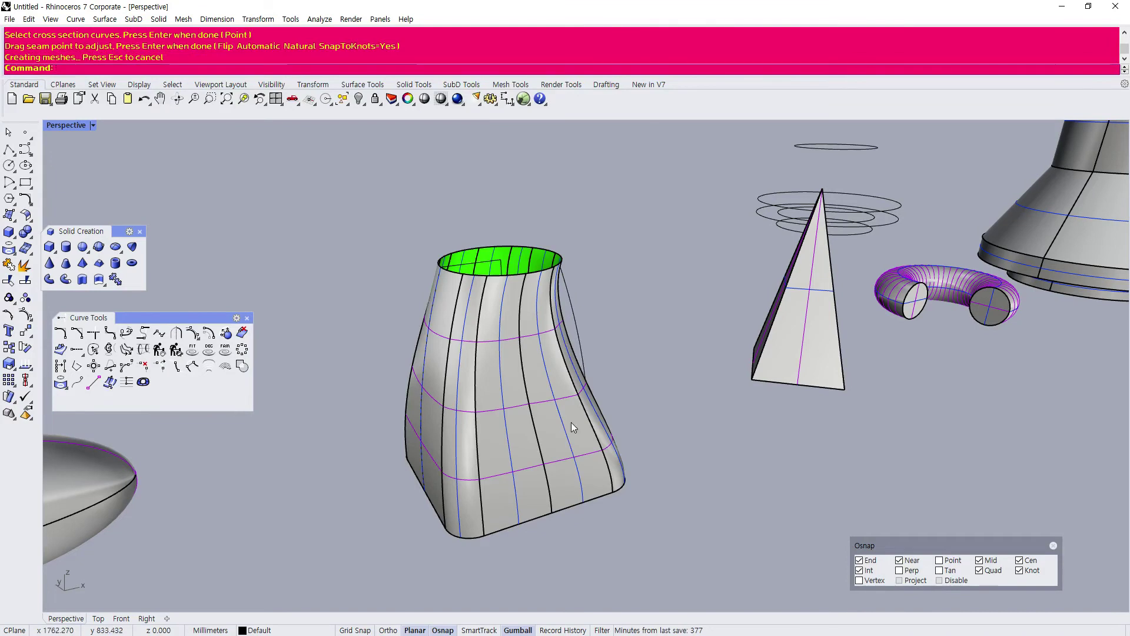
Inspect the swept surface from the side and from above, comparing its shape with the unused side curve.
{"action": "right_click_drag", "start_coordinate": [514, 370], "coordinate": [535, 336]}
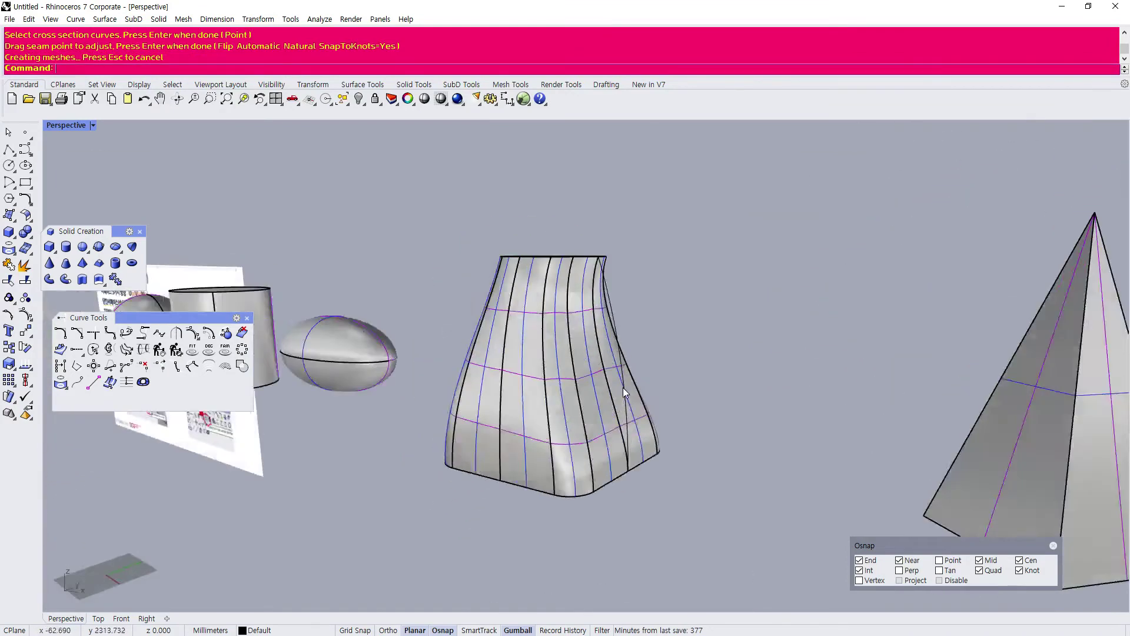
{"action": "scroll", "coordinate": [623, 387], "scroll_direction": "up", "scroll_amount": 3}
{"action": "right_click_drag", "start_coordinate": [497, 428], "coordinate": [511, 348]}
{"action": "scroll", "coordinate": [409, 323], "scroll_direction": "down", "scroll_amount": 4}
{"action": "scroll", "coordinate": [356, 330], "scroll_direction": "up", "scroll_amount": 4}
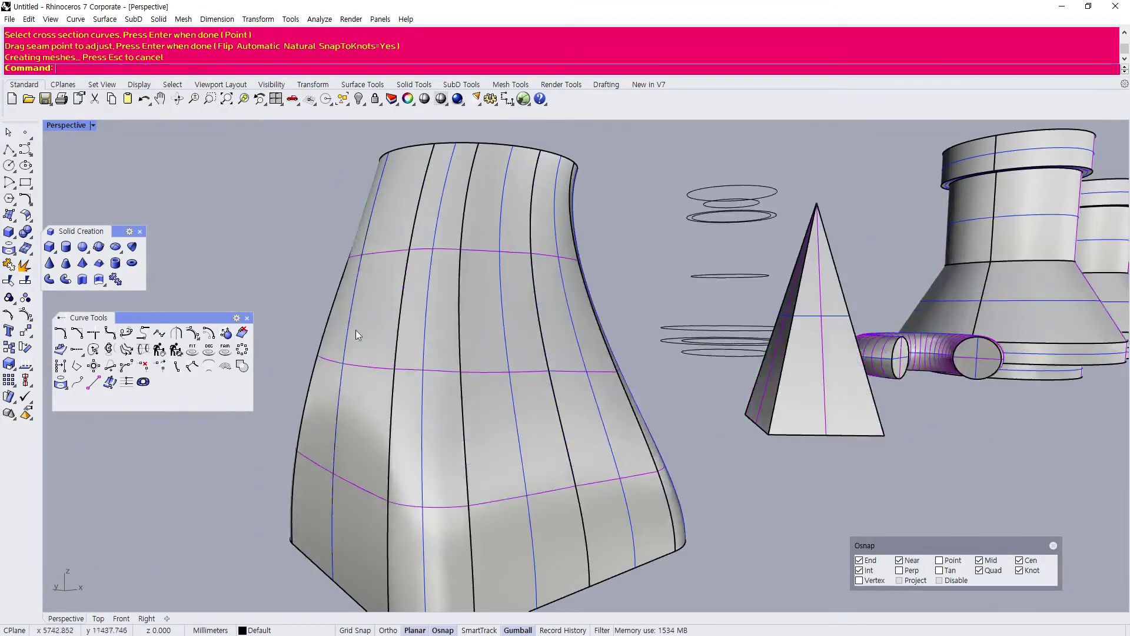
{"action": "scroll", "coordinate": [325, 406], "scroll_direction": "down", "scroll_amount": 5}
{"action": "right_click_drag", "start_coordinate": [452, 321], "coordinate": [414, 423]}
{"action": "scroll", "coordinate": [450, 340], "scroll_direction": "up", "scroll_amount": 5}
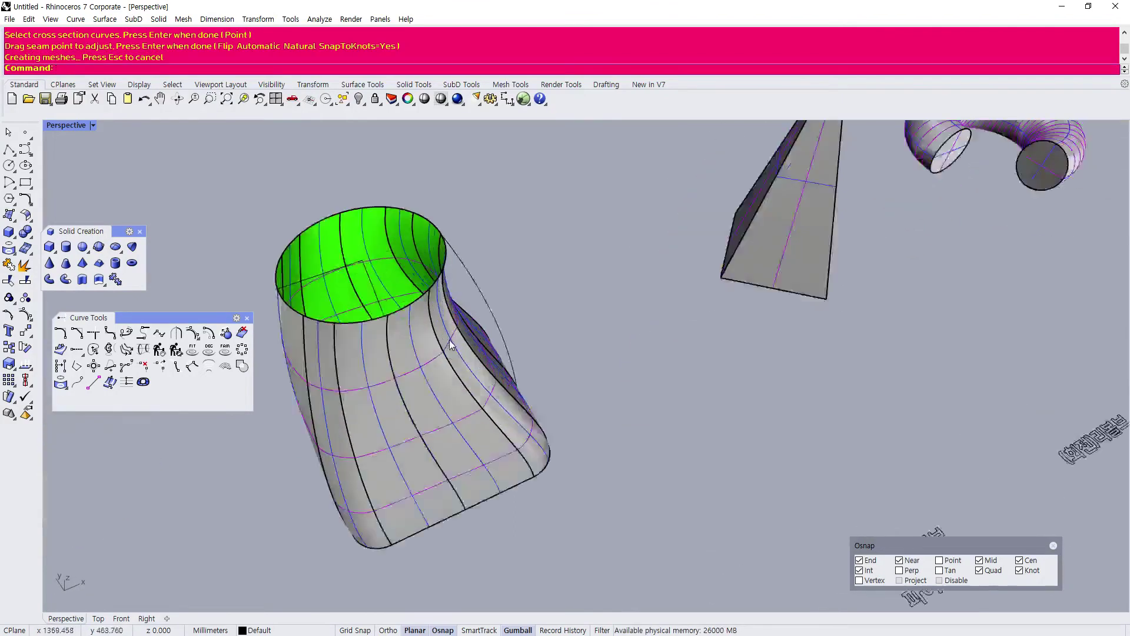
Delete the swept surface between the circle and the rounded-square base, keeping the curves.
{"action": "left_click", "coordinate": [491, 276]}
{"action": "right_click_drag", "start_coordinate": [518, 274], "coordinate": [588, 338]}
{"action": "scroll", "coordinate": [588, 338], "scroll_direction": "down", "scroll_amount": 3}
{"action": "left_click", "coordinate": [607, 355]}
{"action": "key", "text": "Delete"}
Delete the solid cylinder standing between the hollow sphere-like solid and the flattened ellipsoid.
{"action": "scroll", "coordinate": [568, 351], "scroll_direction": "down", "scroll_amount": 3}
{"action": "right_click_drag", "start_coordinate": [566, 348], "coordinate": [377, 387]}
{"action": "scroll", "coordinate": [623, 338], "scroll_direction": "up", "scroll_amount": 6}
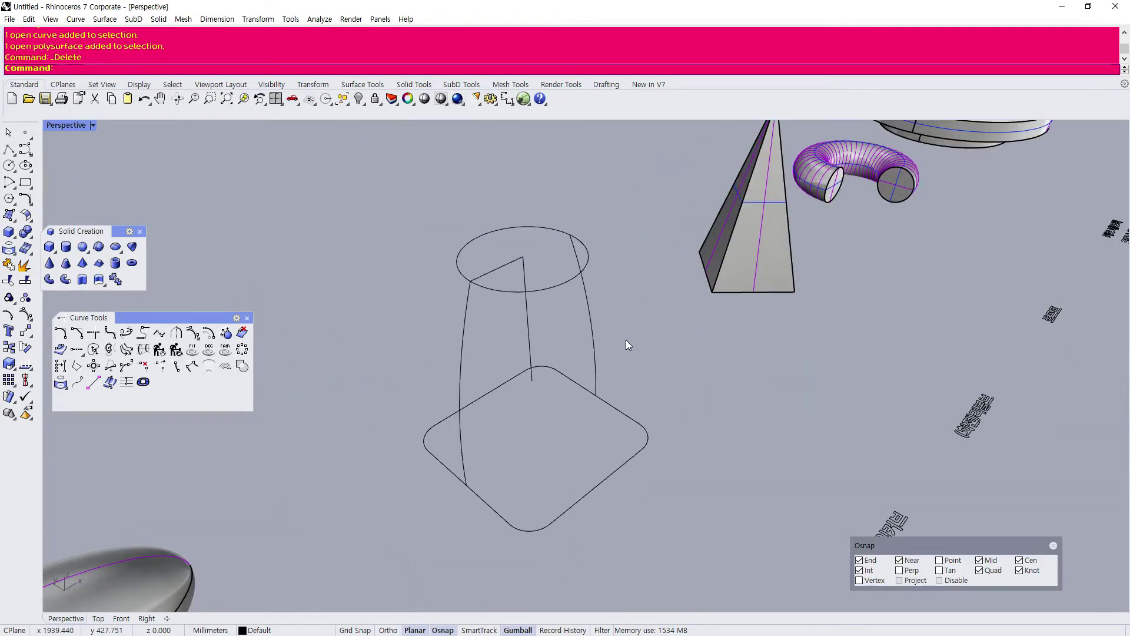
{"action": "scroll", "coordinate": [463, 346], "scroll_direction": "down", "scroll_amount": 4}
{"action": "scroll", "coordinate": [462, 347], "scroll_direction": "down", "scroll_amount": 3}
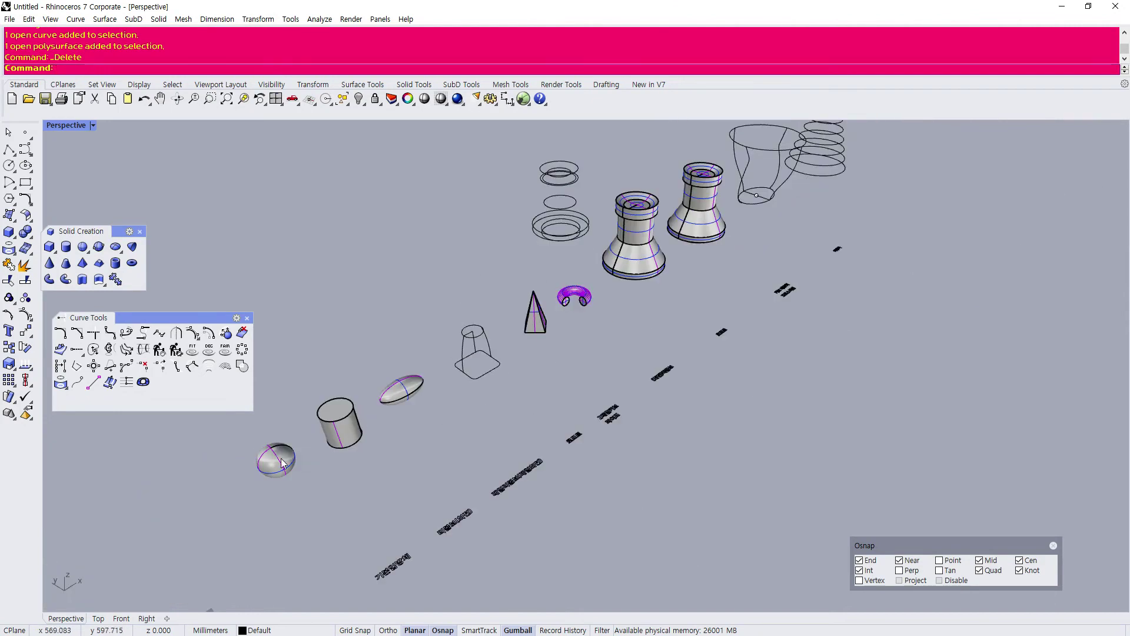
{"action": "scroll", "coordinate": [414, 372], "scroll_direction": "up", "scroll_amount": 2}
{"action": "left_click", "coordinate": [413, 377]}
{"action": "key", "text": "Delete"}
Draw a horizontal circle by centre and diameter in the empty area behind the flattened ellipsoid.
{"action": "scroll", "coordinate": [406, 389], "scroll_direction": "up", "scroll_amount": 3}
{"action": "scroll", "coordinate": [399, 381], "scroll_direction": "down", "scroll_amount": 2}
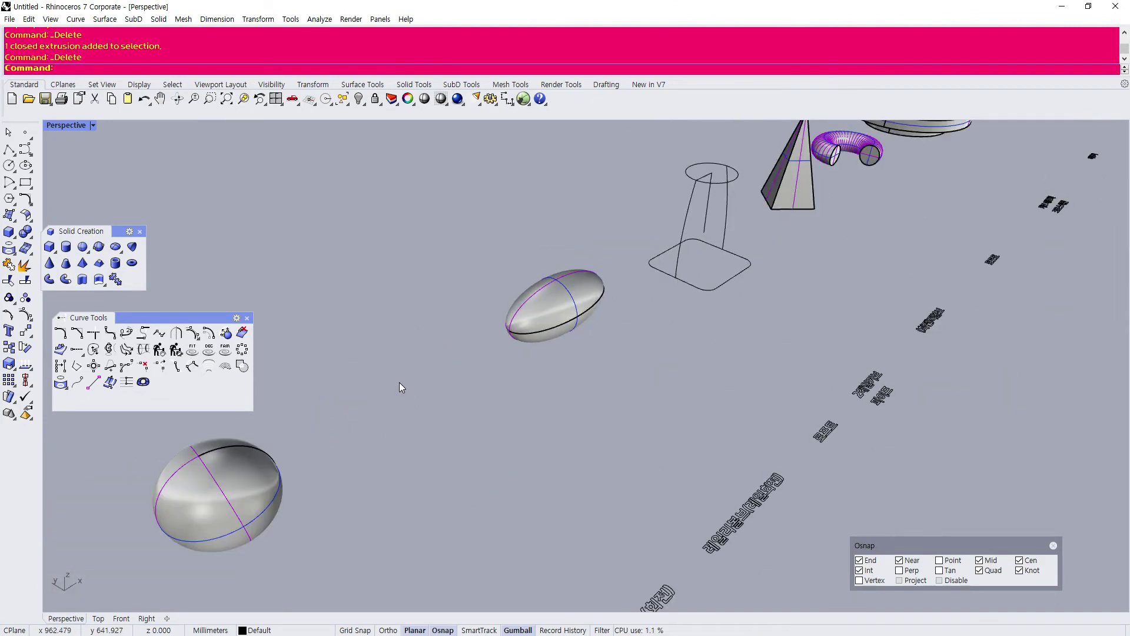
{"action": "left_click", "coordinate": [10, 167]}
{"action": "left_click", "coordinate": [355, 290]}
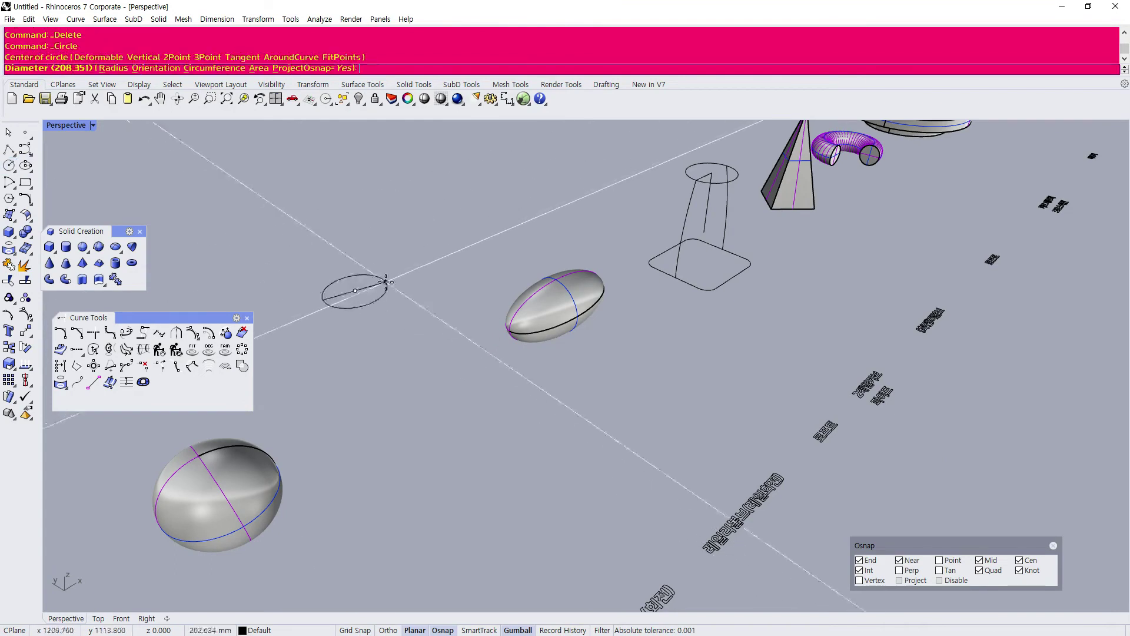
{"action": "left_click", "coordinate": [392, 274]}
Copy the new circle about 222 mm straight up in the Front view.
{"action": "left_click", "coordinate": [393, 273]}
{"action": "scroll", "coordinate": [366, 284], "scroll_direction": "down", "scroll_amount": 2}
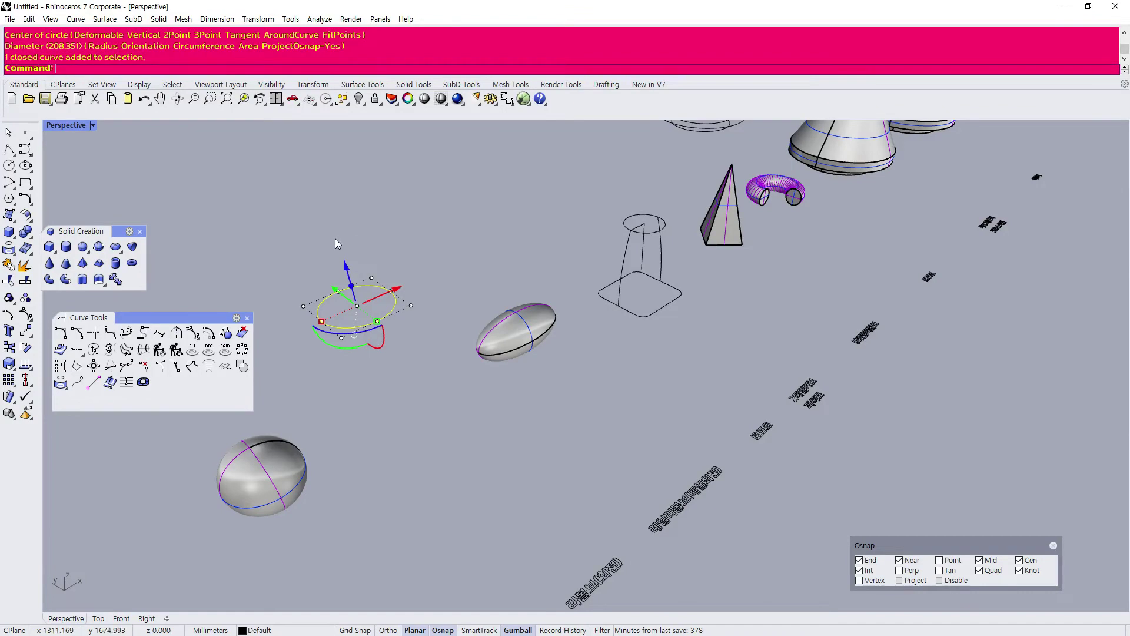
{"action": "left_click", "coordinate": [259, 19]}
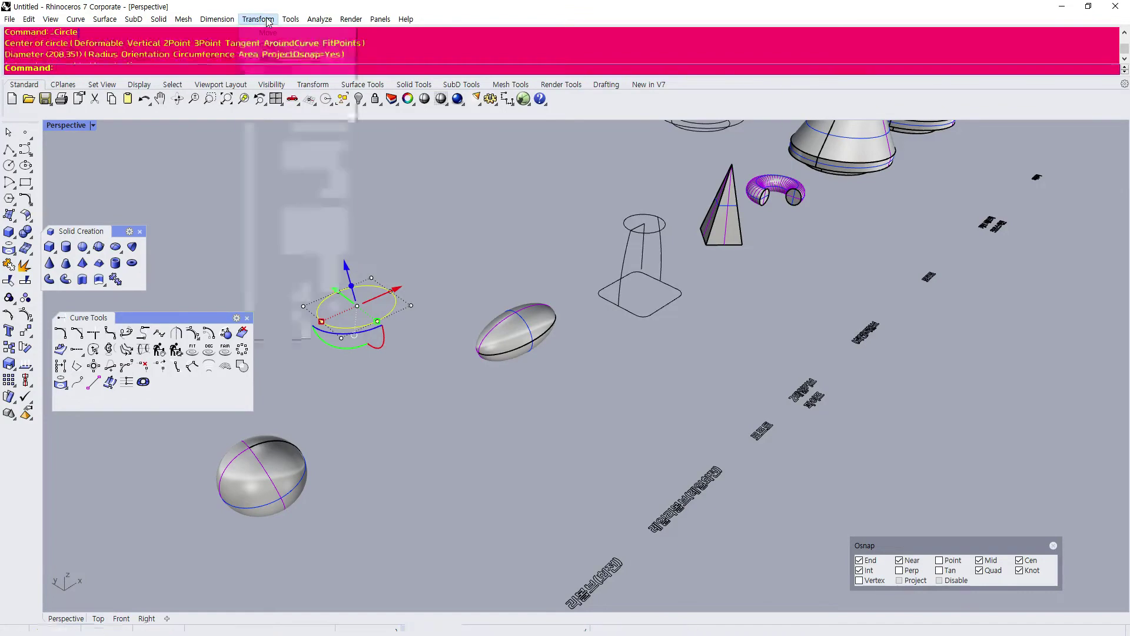
{"action": "left_click", "coordinate": [271, 42]}
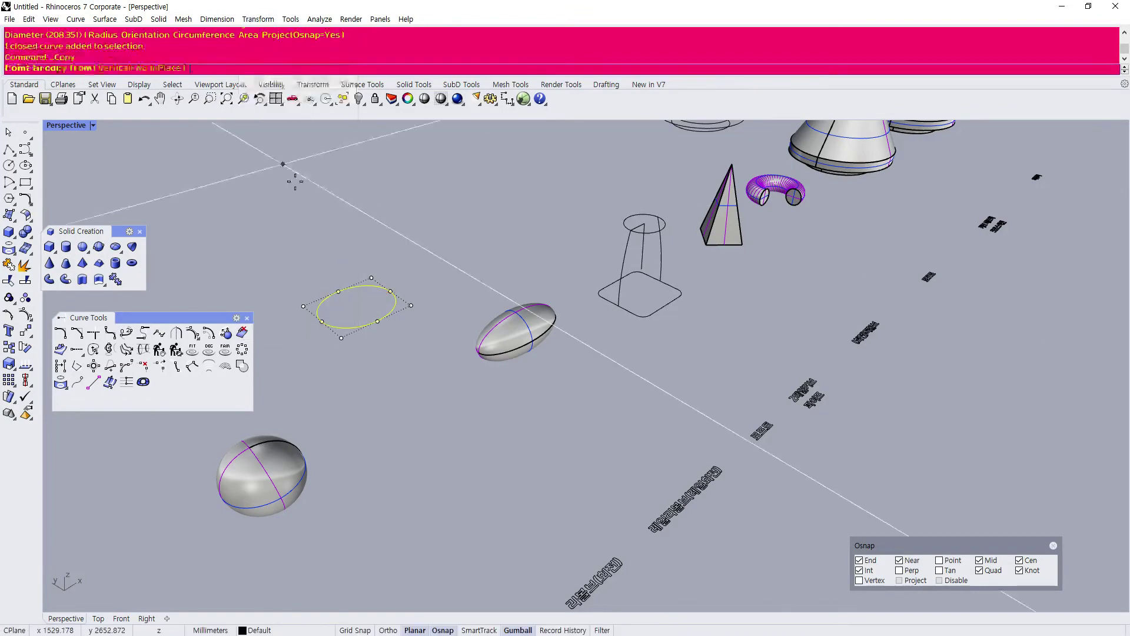
{"action": "double_click", "coordinate": [59, 128]}
{"action": "scroll", "coordinate": [406, 501], "scroll_direction": "down", "scroll_amount": 5}
{"action": "scroll", "coordinate": [418, 540], "scroll_direction": "up", "scroll_amount": 6}
{"action": "left_click", "coordinate": [435, 505]}
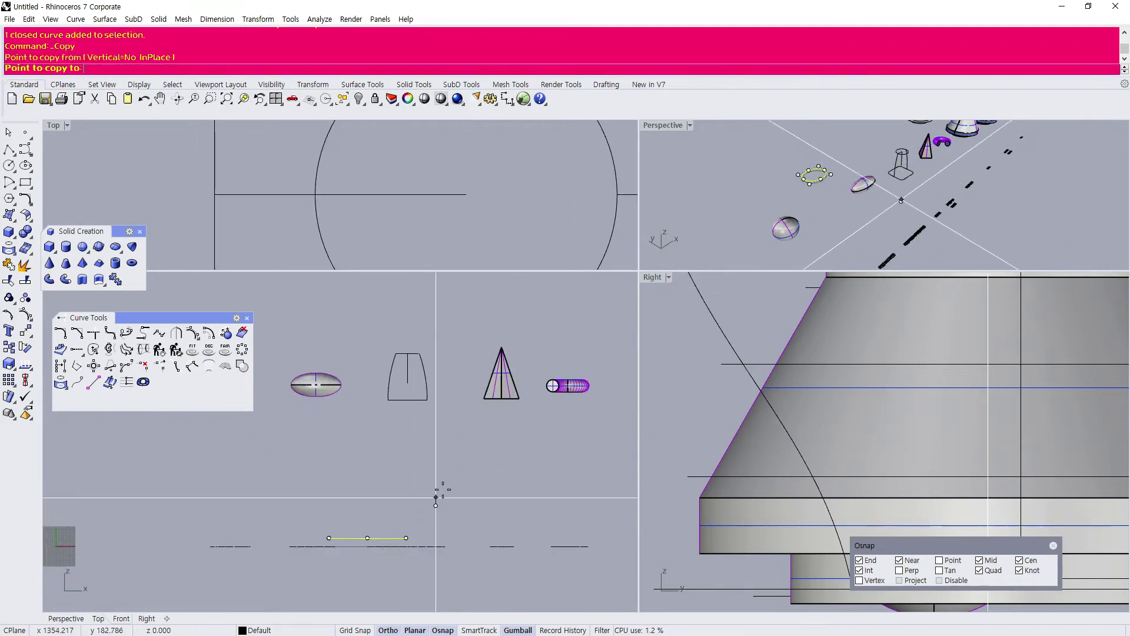
{"action": "left_click", "coordinate": [449, 443]}
{"action": "key", "text": "Return"}
{"action": "double_click", "coordinate": [658, 126]}
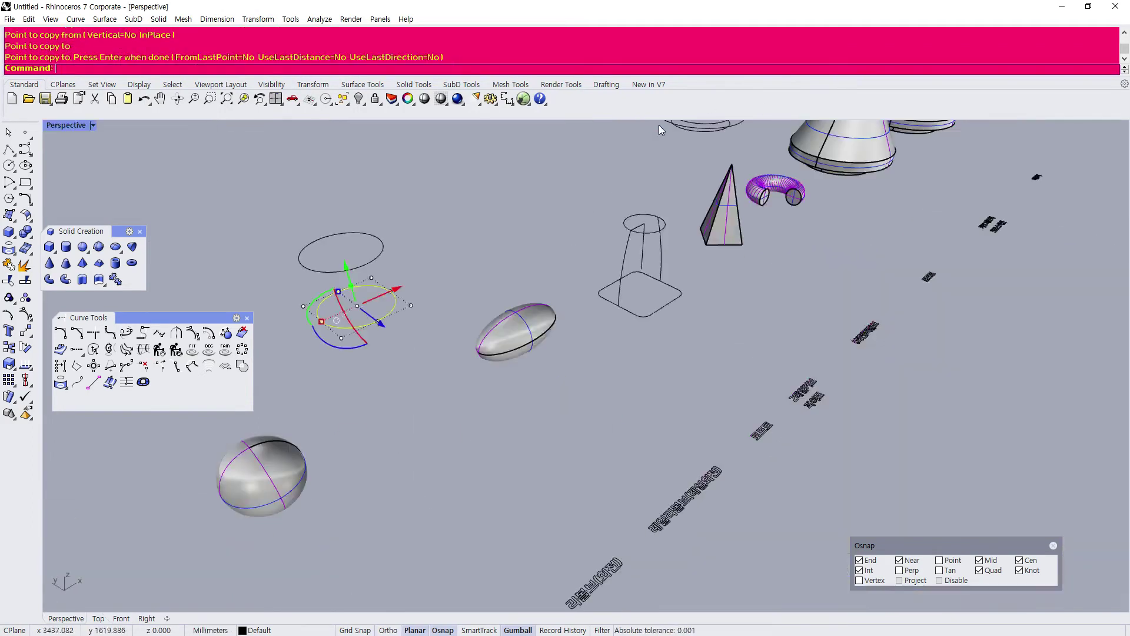
Draw a single-segment polyline joining the edge of the upper circle to the edge of the lower circle.
{"action": "scroll", "coordinate": [358, 277], "scroll_direction": "up", "scroll_amount": 5}
{"action": "left_click", "coordinate": [8, 149]}
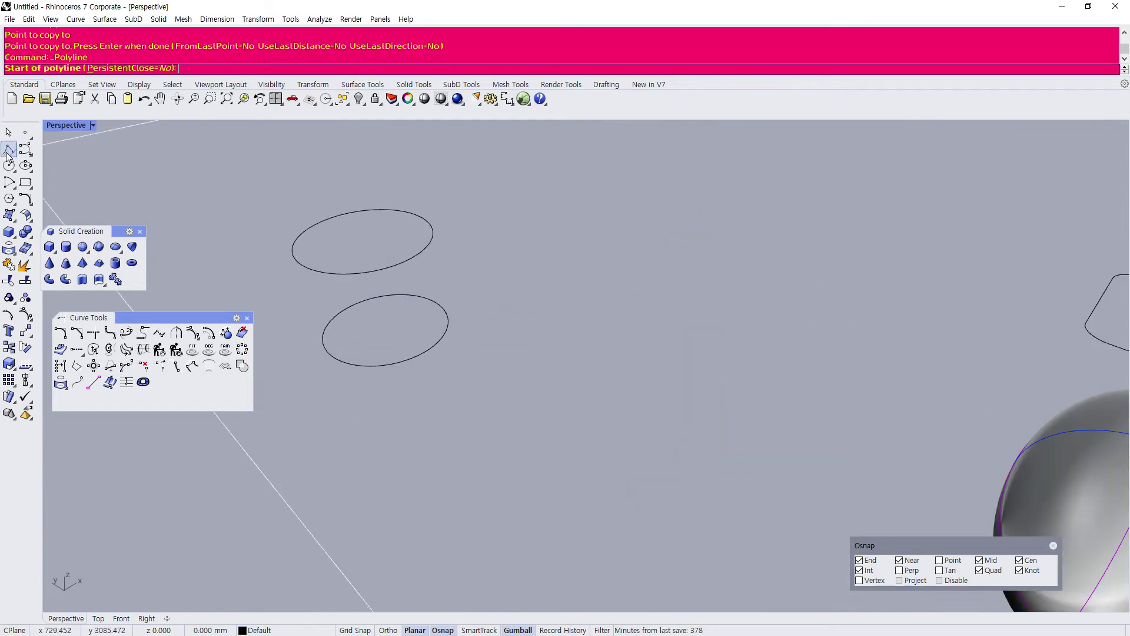
{"action": "left_click", "coordinate": [300, 264]}
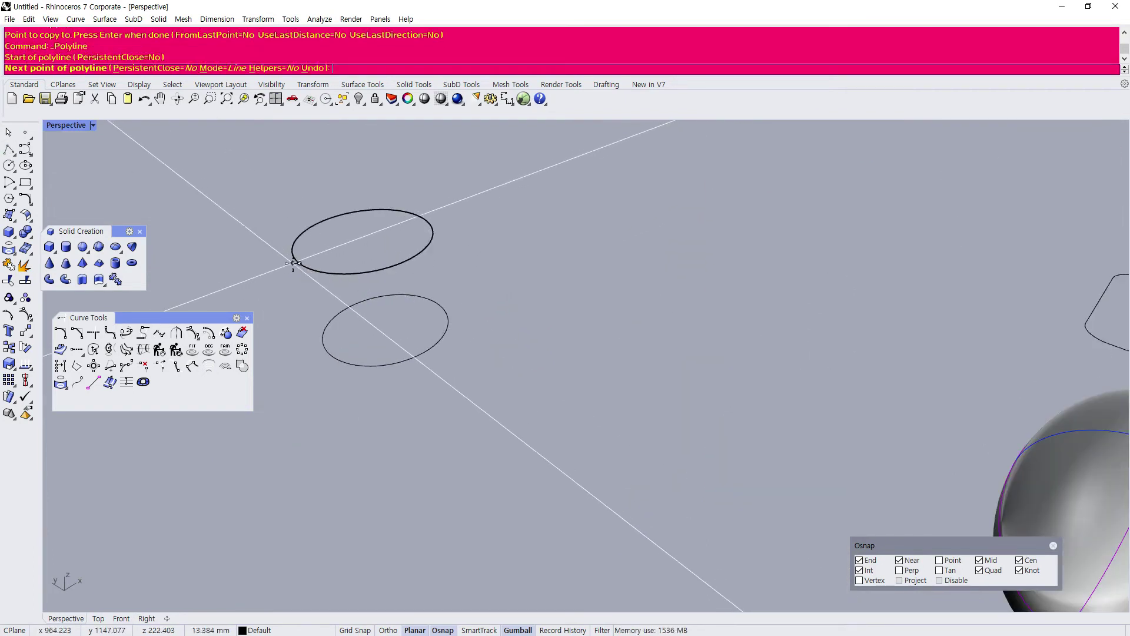
{"action": "left_click", "coordinate": [324, 352]}
{"action": "right_click", "coordinate": [321, 348]}
{"action": "scroll", "coordinate": [301, 302], "scroll_direction": "up", "scroll_amount": 2}
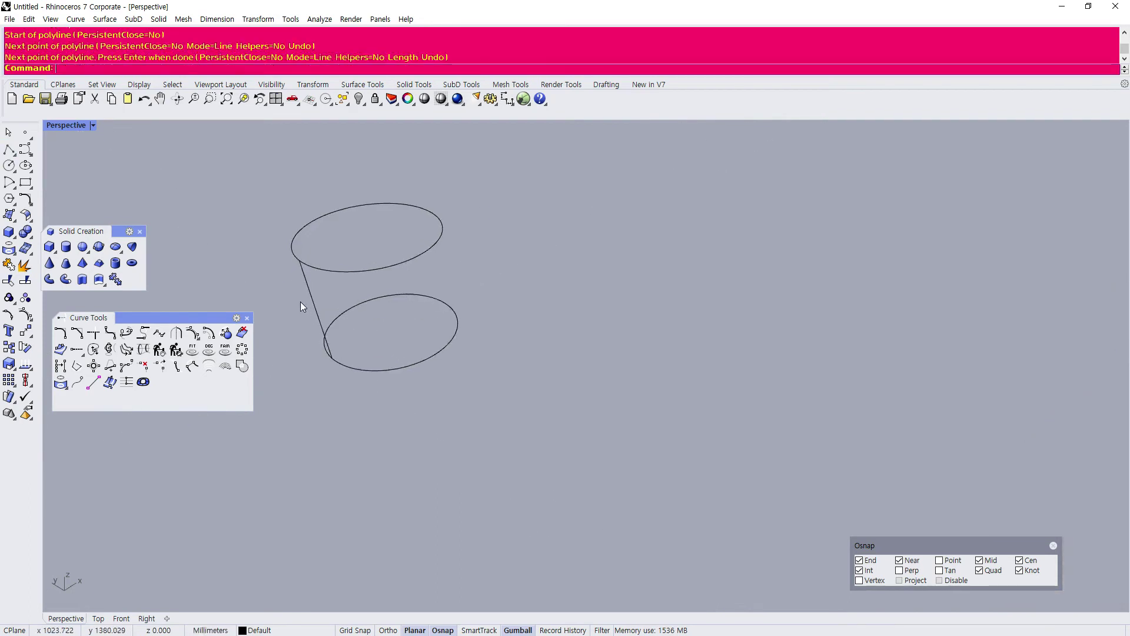
Sweep the upper and lower circles along the connecting line with Sweep 1 Rail to form an open tube.
{"action": "left_click", "coordinate": [106, 19]}
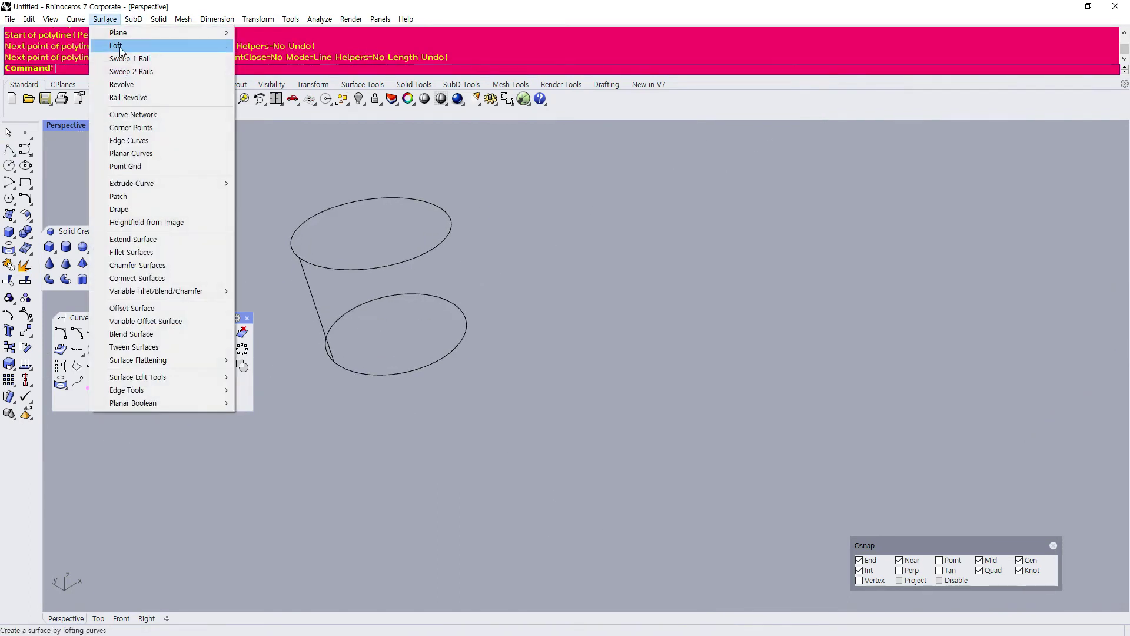
{"action": "left_click", "coordinate": [125, 57]}
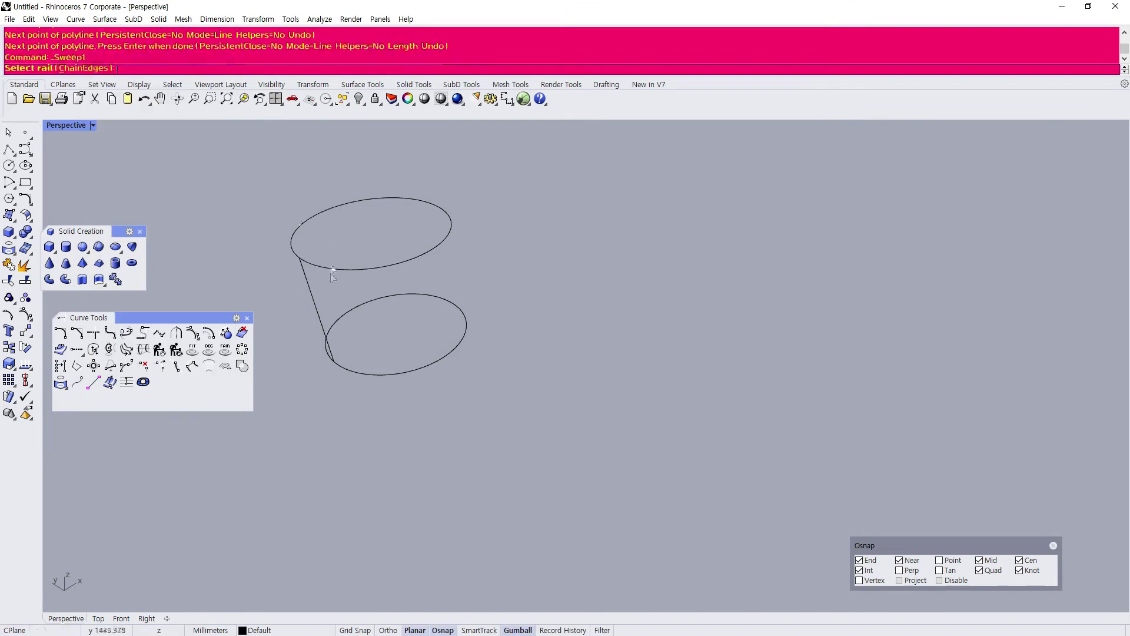
{"action": "left_click", "coordinate": [313, 294]}
{"action": "left_click", "coordinate": [332, 266]}
{"action": "left_click", "coordinate": [366, 375]}
{"action": "key", "text": "Return"}
{"action": "key", "text": "Return"}
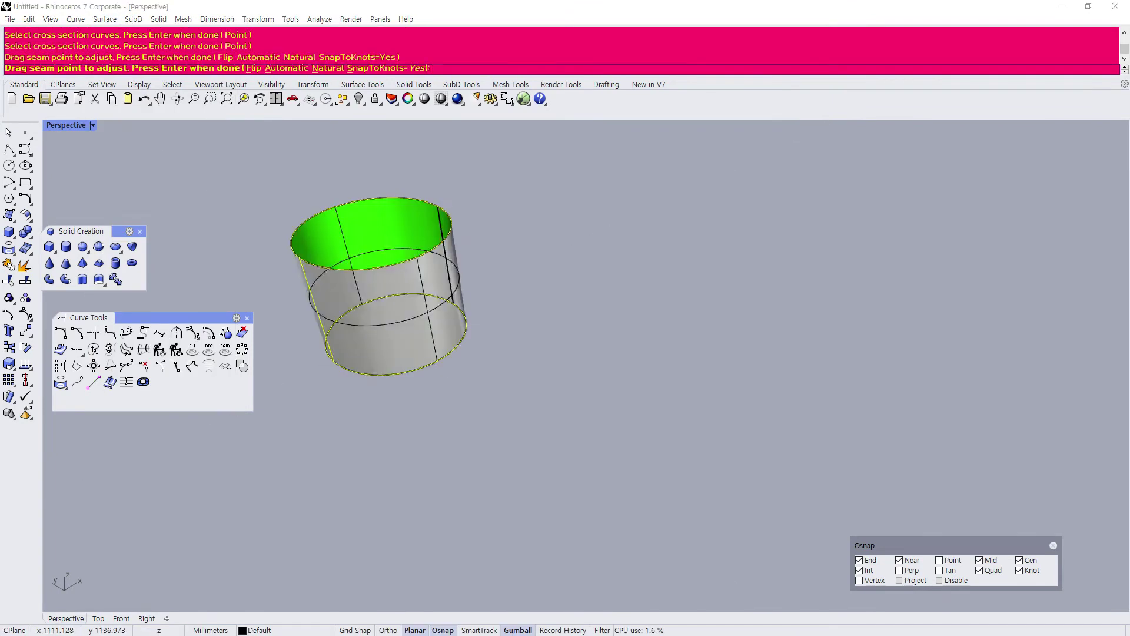
Look over the swept tube, the tapered wireframe and the other models in the row.
{"action": "scroll", "coordinate": [49, 515], "scroll_direction": "down", "scroll_amount": 2}
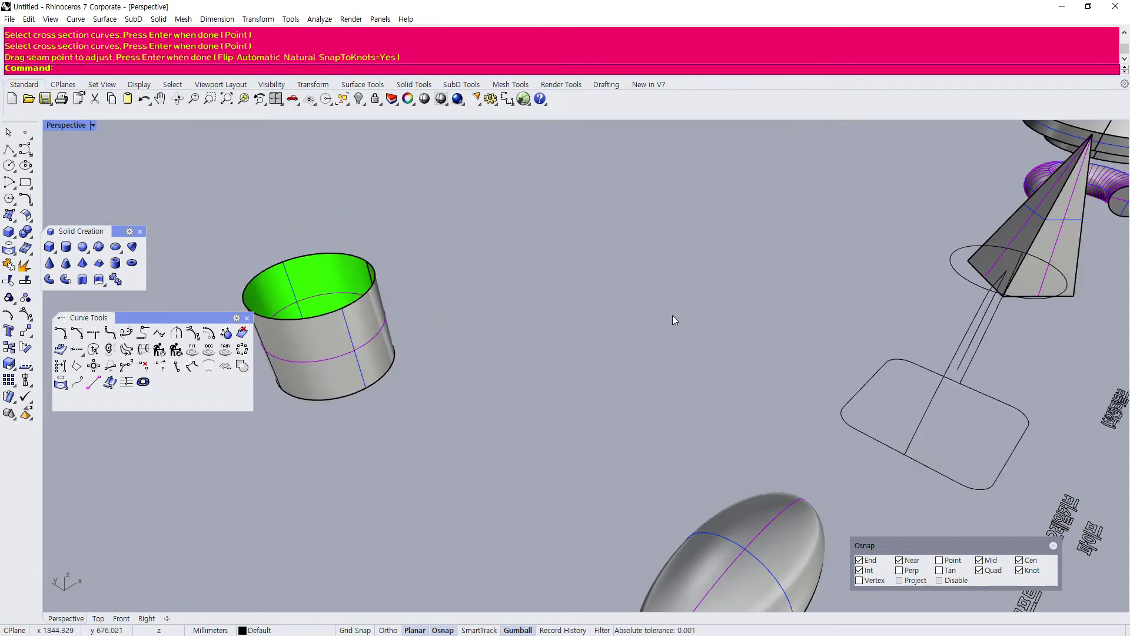
{"action": "scroll", "coordinate": [326, 330], "scroll_direction": "down", "scroll_amount": 2}
{"action": "scroll", "coordinate": [341, 309], "scroll_direction": "down", "scroll_amount": 2}
{"action": "scroll", "coordinate": [465, 359], "scroll_direction": "up", "scroll_amount": 3}
{"action": "scroll", "coordinate": [333, 320], "scroll_direction": "up", "scroll_amount": 2}
{"action": "scroll", "coordinate": [505, 400], "scroll_direction": "down", "scroll_amount": 2}
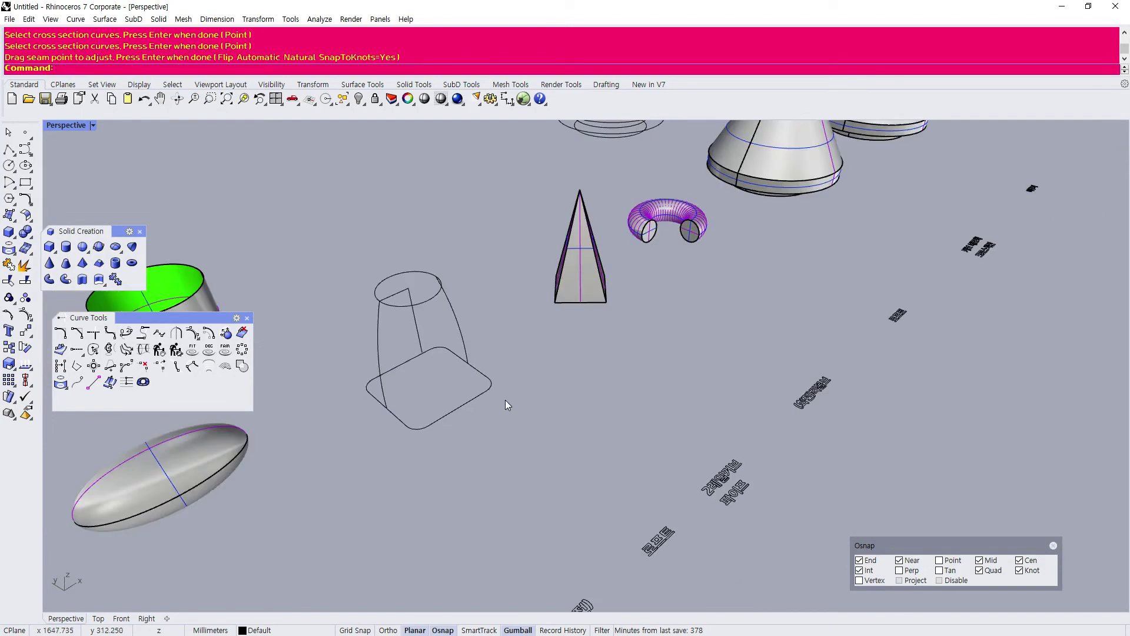
{"action": "scroll", "coordinate": [377, 395], "scroll_direction": "down", "scroll_amount": 2}
{"action": "scroll", "coordinate": [459, 415], "scroll_direction": "down", "scroll_amount": 3}
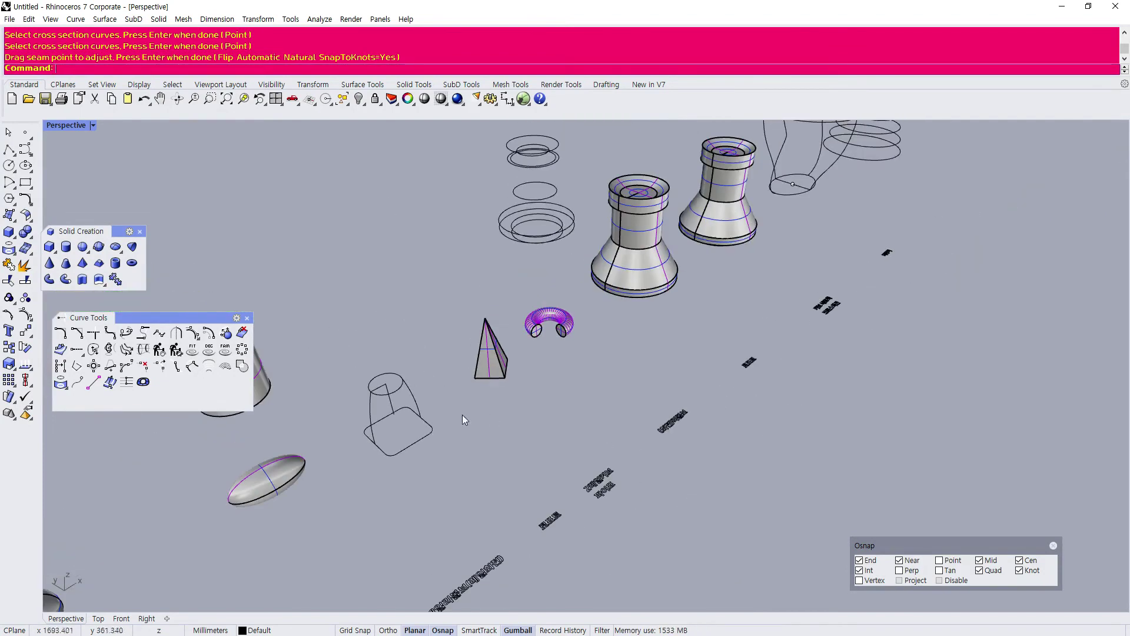
Delete the swept tube together with its two circles.
{"action": "right_click_drag", "start_coordinate": [449, 430], "coordinate": [395, 429]}
{"action": "scroll", "coordinate": [391, 430], "scroll_direction": "up", "scroll_amount": 3}
{"action": "scroll", "coordinate": [379, 427], "scroll_direction": "down", "scroll_amount": 5}
{"action": "scroll", "coordinate": [286, 392], "scroll_direction": "up", "scroll_amount": 5}
{"action": "left_click_drag", "start_coordinate": [334, 418], "coordinate": [282, 314]}
{"action": "key", "text": "Delete"}
{"action": "key", "text": "Delete"}
Select the pyramid and zoom all four viewports to it.
{"action": "scroll", "coordinate": [286, 316], "scroll_direction": "down", "scroll_amount": 2}
{"action": "scroll", "coordinate": [517, 314], "scroll_direction": "up", "scroll_amount": 5}
{"action": "left_click", "coordinate": [401, 366]}
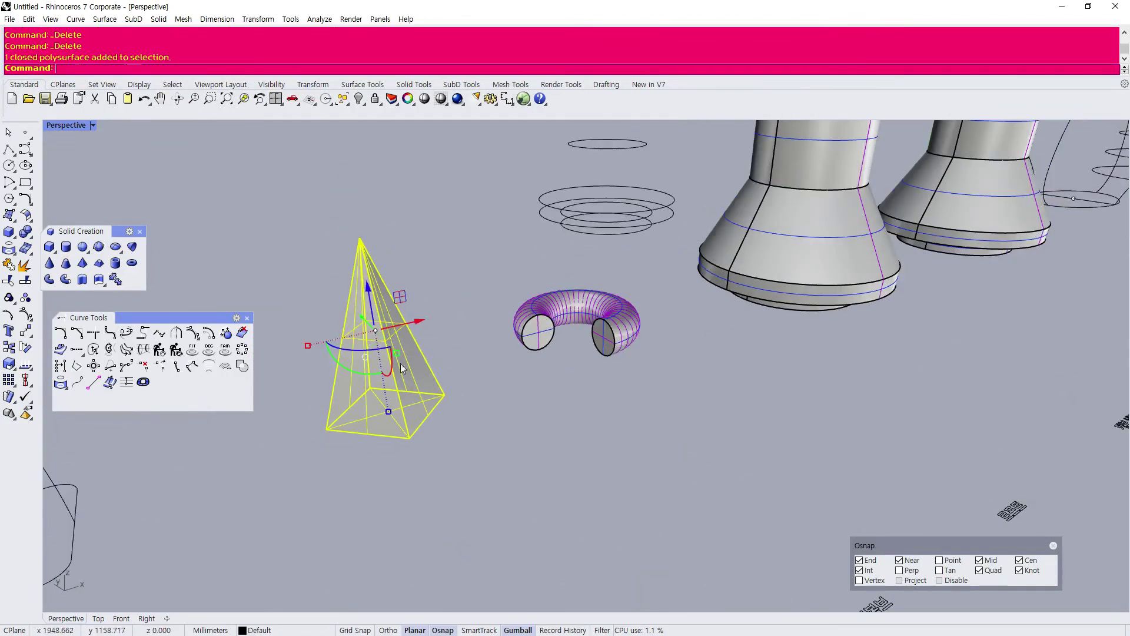
{"action": "left_click", "coordinate": [283, 347]}
{"action": "left_click", "coordinate": [339, 372]}
{"action": "left_click", "coordinate": [333, 302]}
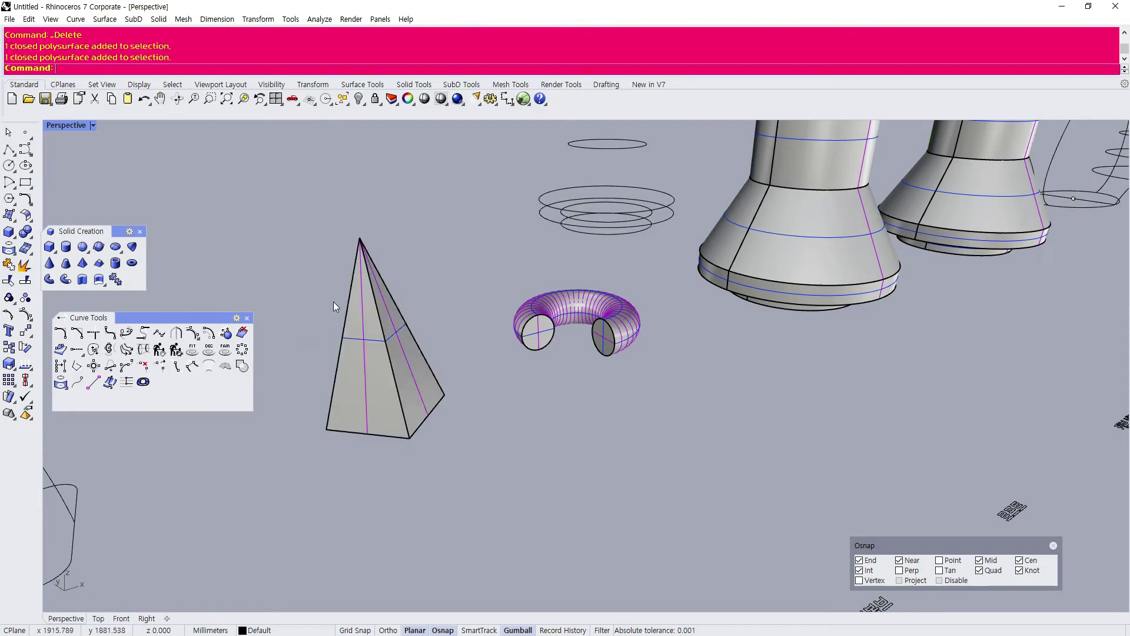
{"action": "scroll", "coordinate": [349, 313], "scroll_direction": "down", "scroll_amount": 4}
{"action": "left_click", "coordinate": [337, 312]}
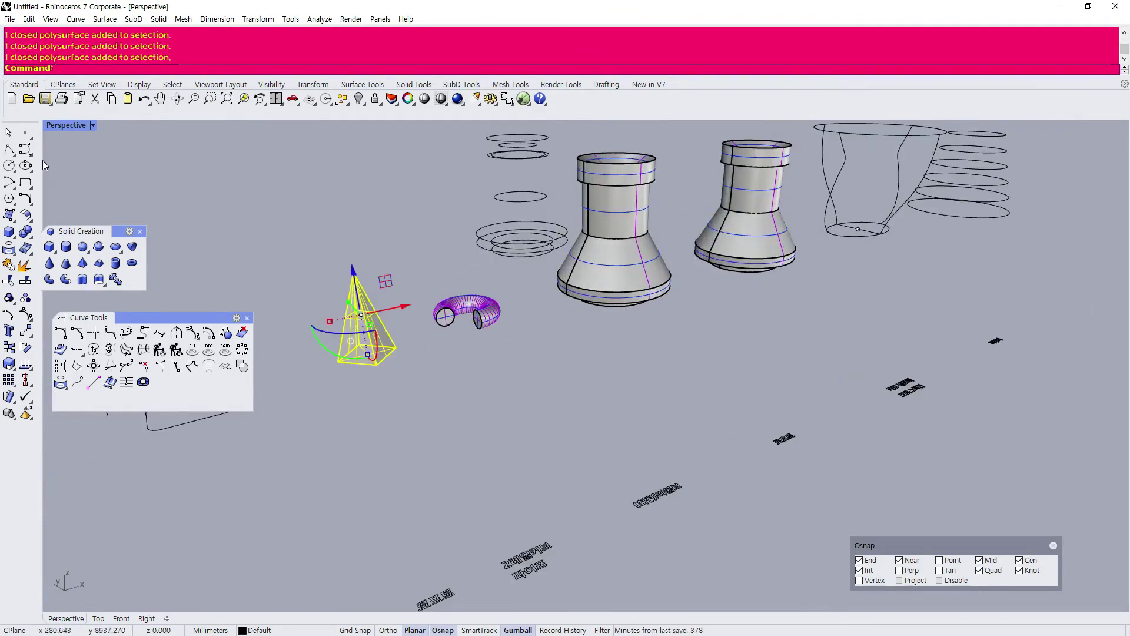
{"action": "double_click", "coordinate": [65, 125]}
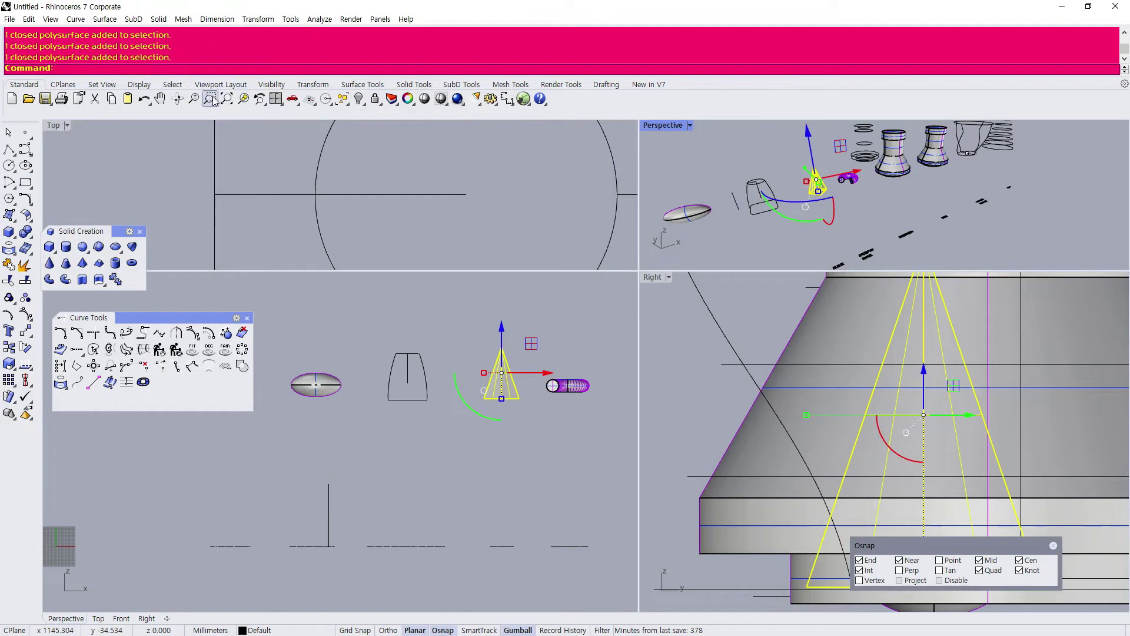
{"action": "left_click", "coordinate": [244, 98]}
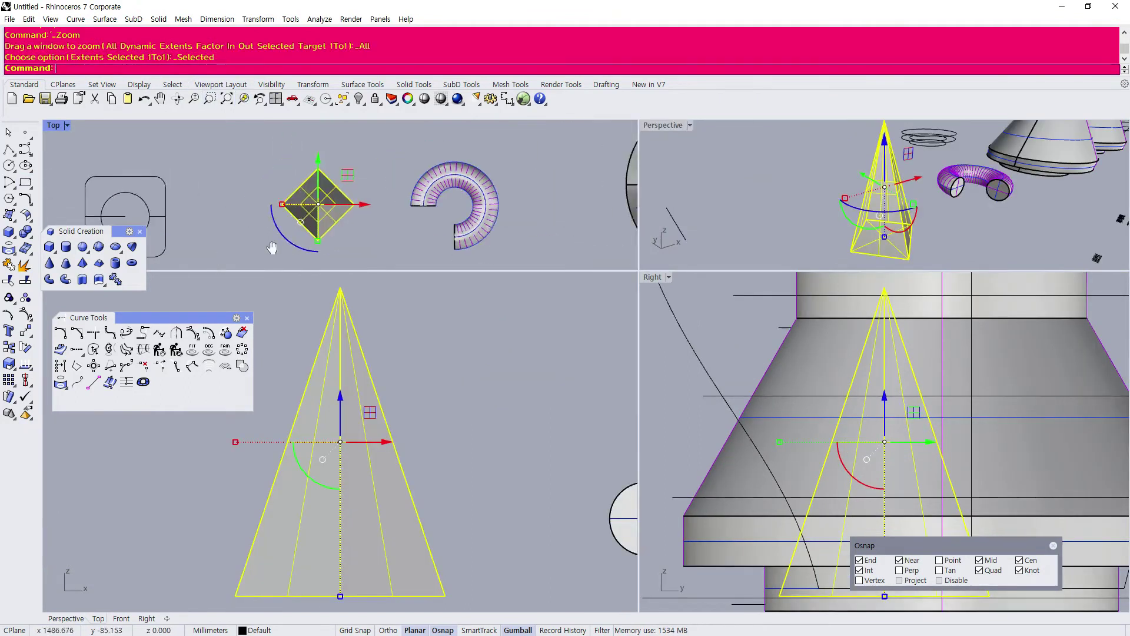
Draw a square in the Top view and rotate it 45 degrees.
{"action": "left_click", "coordinate": [25, 182]}
{"action": "left_click", "coordinate": [238, 172]}
{"action": "left_click", "coordinate": [312, 246]}
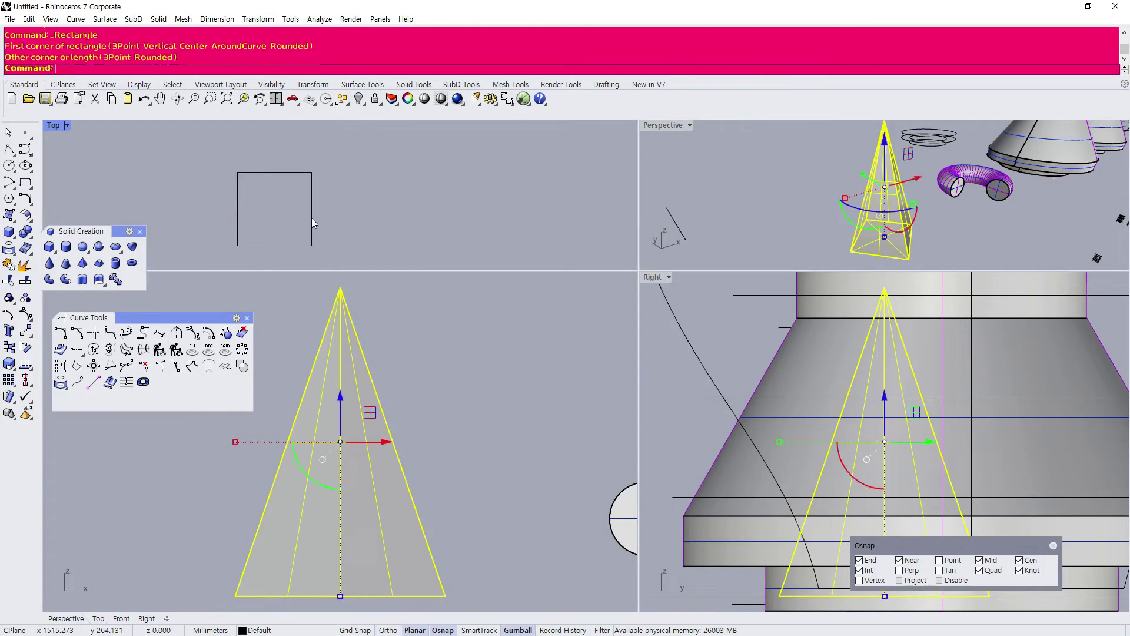
{"action": "left_click", "coordinate": [246, 245]}
{"action": "type", "text": "45"}
{"action": "key", "text": "Return"}
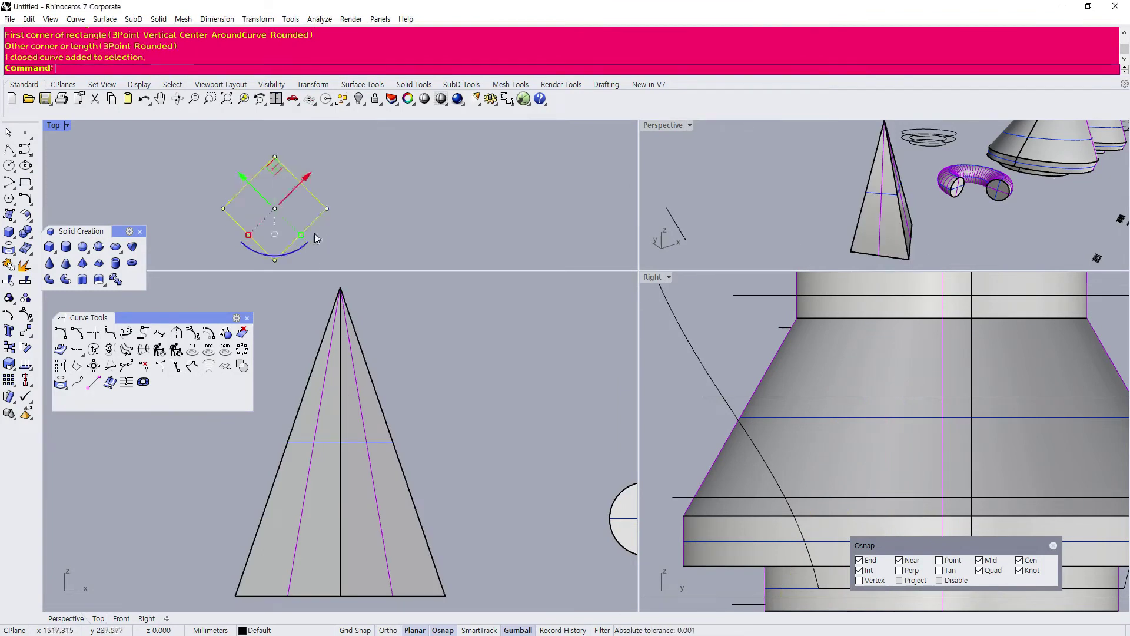
{"action": "scroll", "coordinate": [330, 218], "scroll_direction": "down", "scroll_amount": 3}
{"action": "scroll", "coordinate": [376, 380], "scroll_direction": "down", "scroll_amount": 8}
{"action": "scroll", "coordinate": [408, 383], "scroll_direction": "down", "scroll_amount": 6}
{"action": "scroll", "coordinate": [343, 458], "scroll_direction": "up", "scroll_amount": 8}
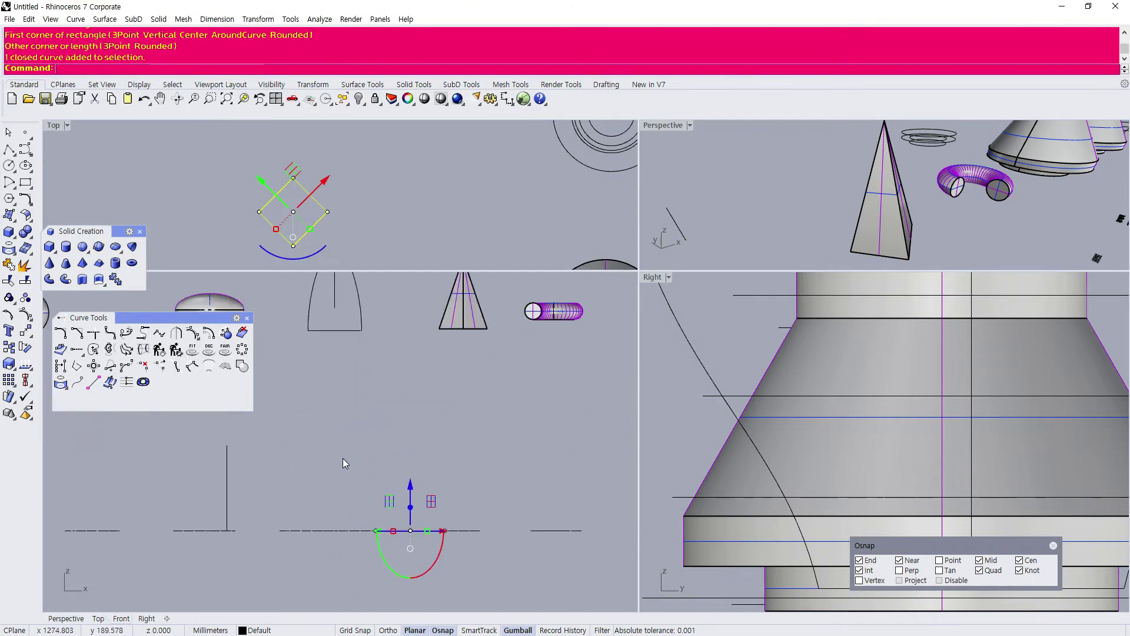
Draw a straight vertical axis line upward from the centre of the rotated square, setting its height in the Front view.
{"action": "left_click", "coordinate": [7, 150]}
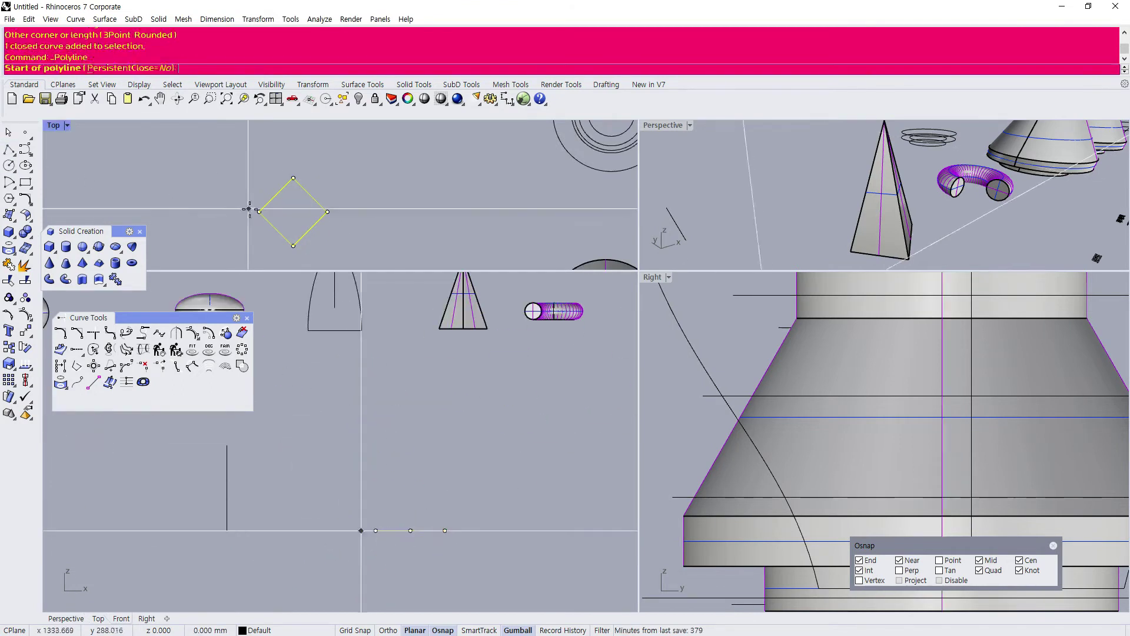
{"action": "left_click", "coordinate": [308, 210]}
{"action": "scroll", "coordinate": [330, 417], "scroll_direction": "down", "scroll_amount": 6}
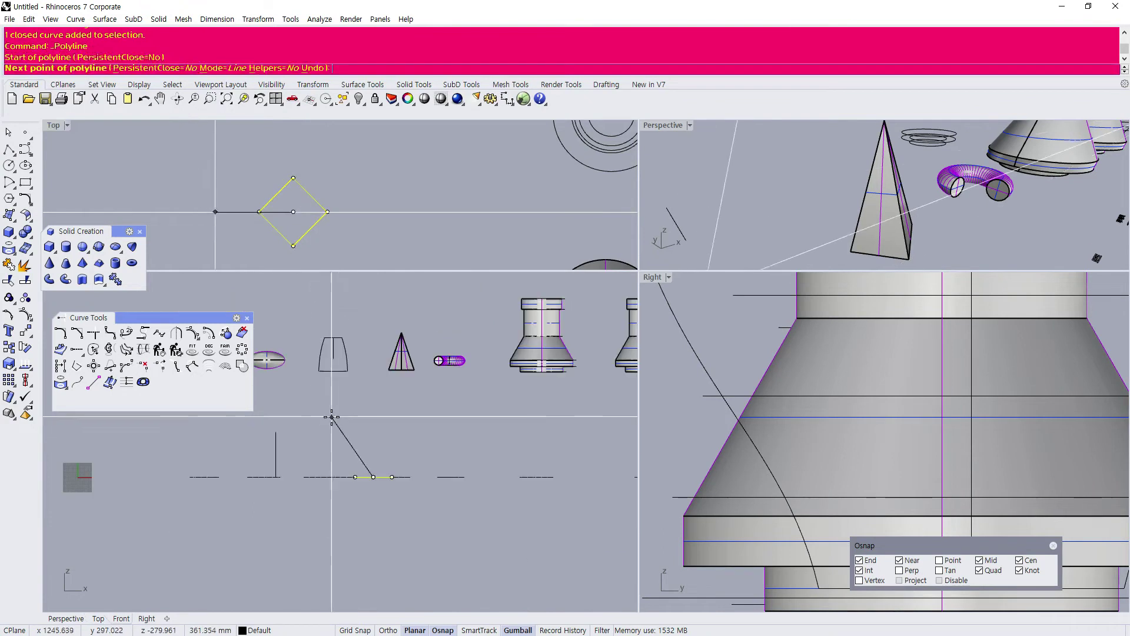
{"action": "left_click", "coordinate": [370, 409], "text": "shift"}
{"action": "right_click", "coordinate": [374, 412]}
{"action": "key", "text": "Escape"}
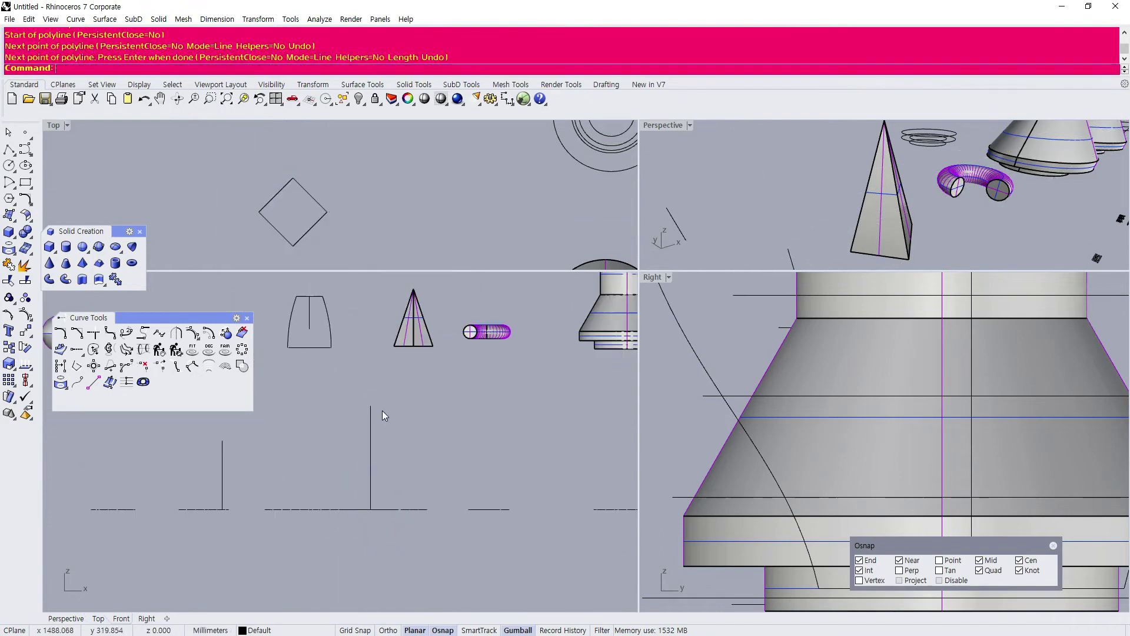
Zoom all viewports to the square and its axis line, and resize the four viewports to equal proportions.
{"action": "left_click_drag", "start_coordinate": [252, 179], "coordinate": [252, 179]}
{"action": "right_click", "coordinate": [244, 98]}
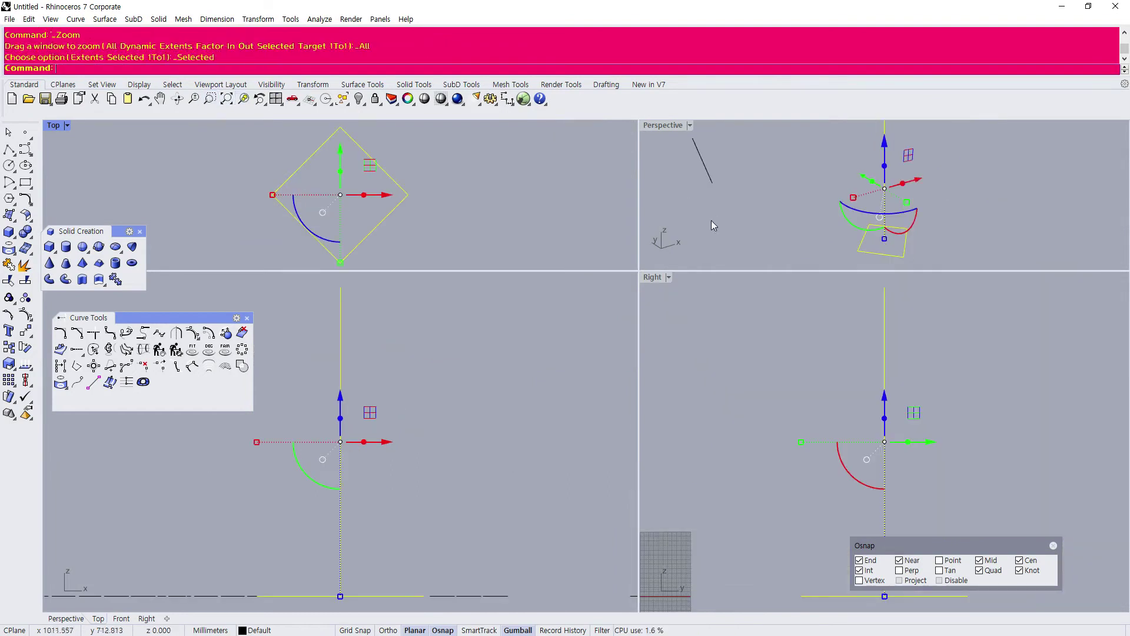
{"action": "left_click_drag", "start_coordinate": [604, 320], "coordinate": [575, 318]}
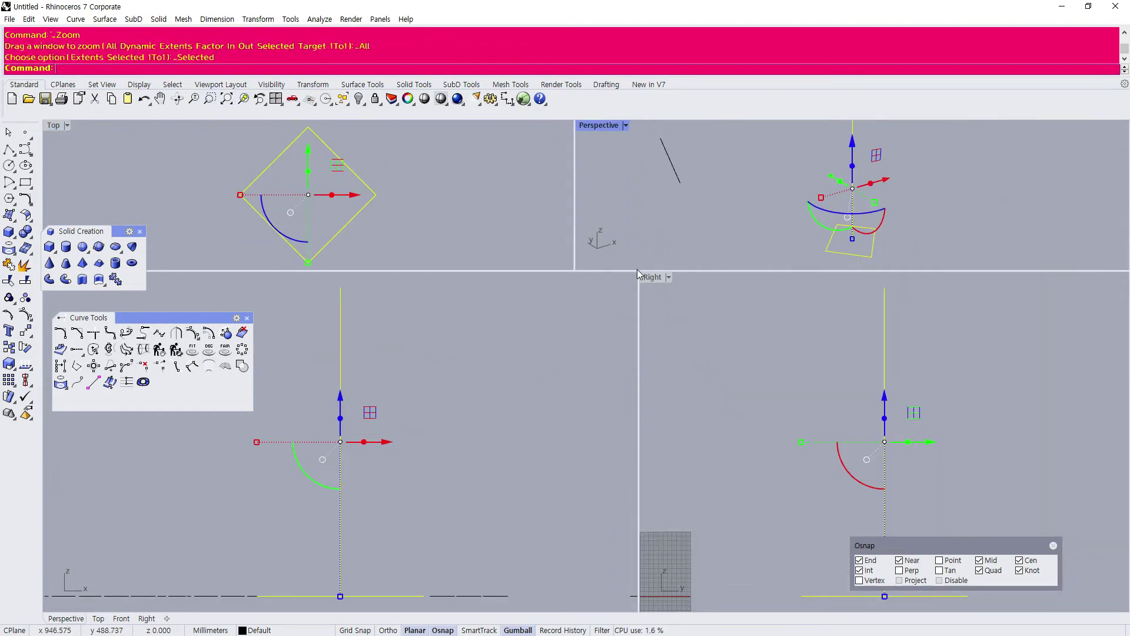
{"action": "left_click_drag", "start_coordinate": [640, 271], "coordinate": [575, 373]}
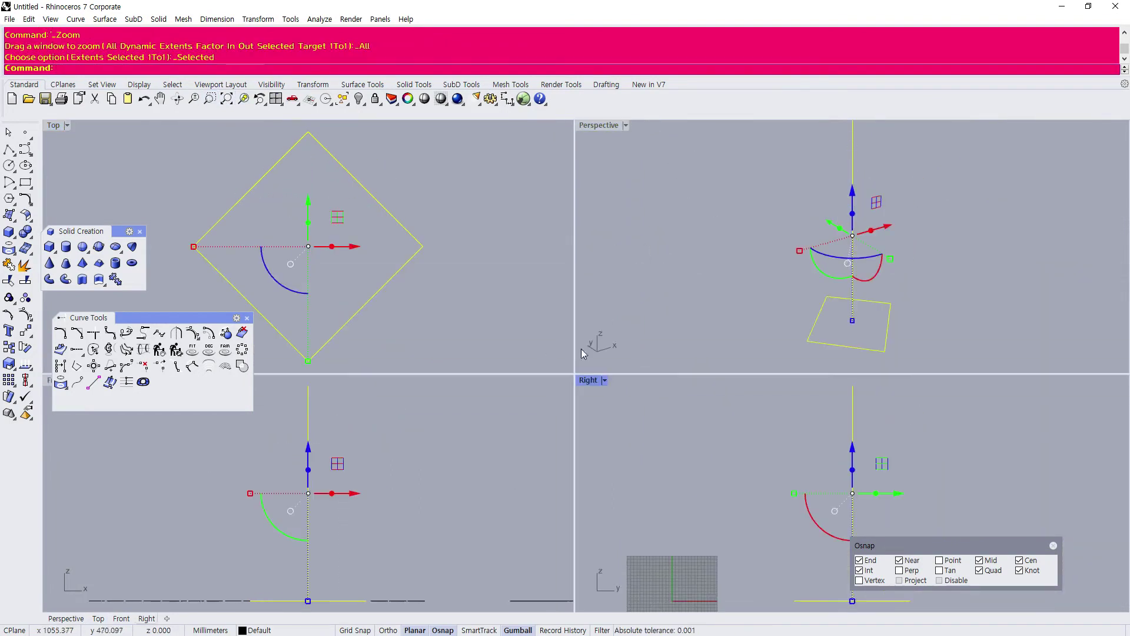
{"action": "left_click", "coordinate": [619, 350]}
{"action": "right_click_drag", "start_coordinate": [618, 347], "coordinate": [743, 227]}
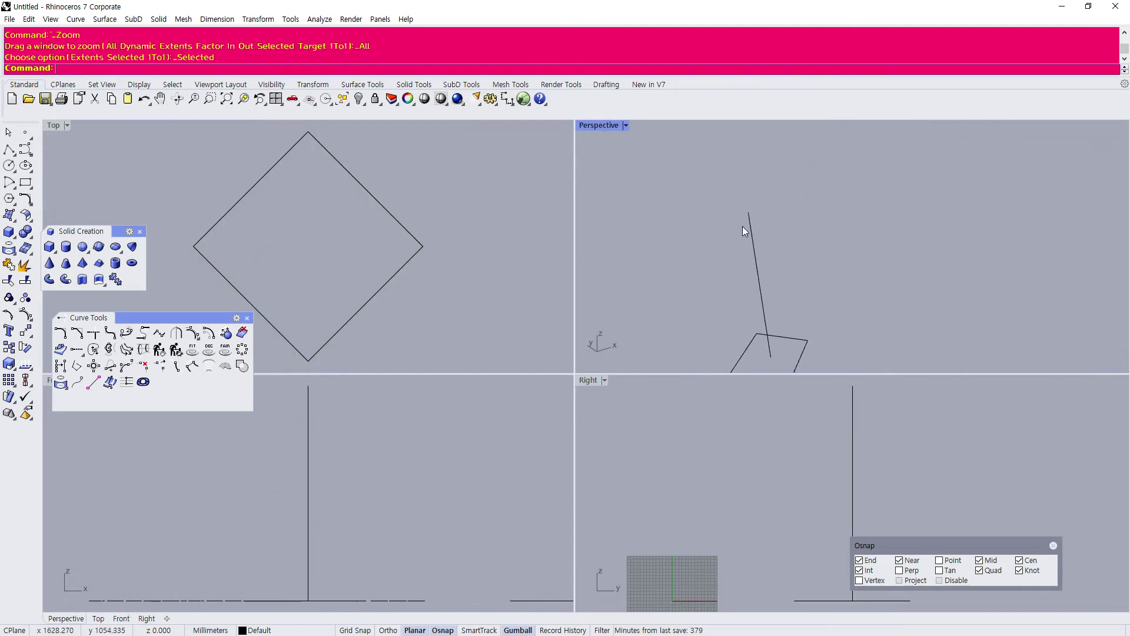
Place a point object at the top end of the vertical axis line.
{"action": "left_click", "coordinate": [25, 133]}
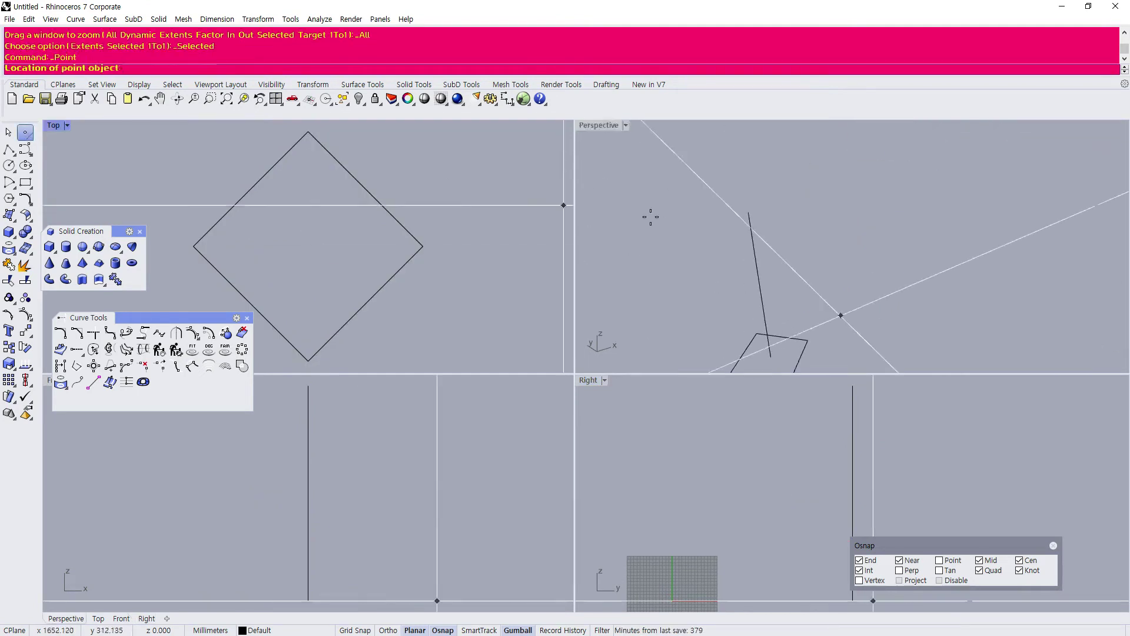
{"action": "left_click", "coordinate": [745, 215]}
{"action": "scroll", "coordinate": [744, 216], "scroll_direction": "down", "scroll_amount": 3}
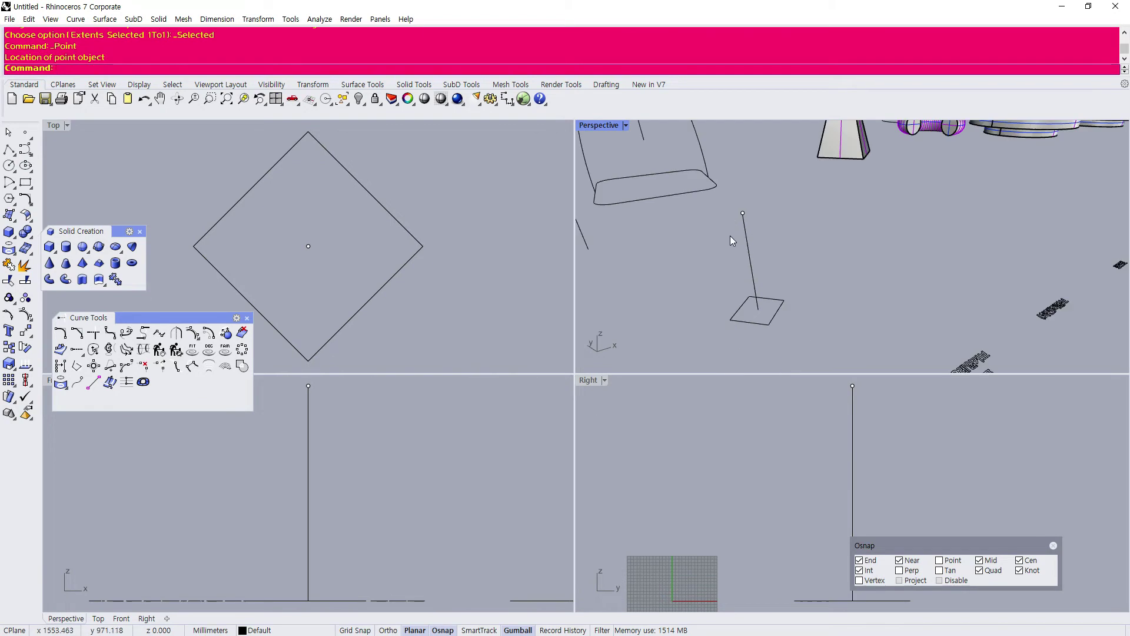
Loft the apex point to the square base with the Normal style and without simplifying.
{"action": "left_click", "coordinate": [117, 20]}
{"action": "left_click", "coordinate": [118, 43]}
{"action": "left_click", "coordinate": [745, 213]}
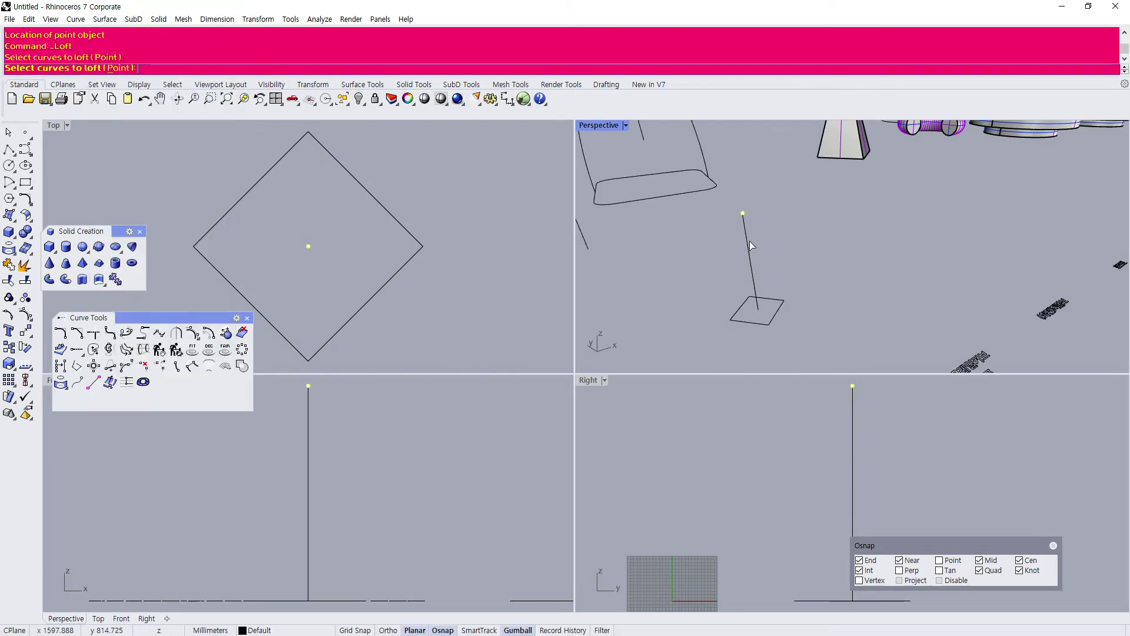
{"action": "left_click", "coordinate": [769, 321]}
{"action": "key", "text": "Return"}
{"action": "key", "text": "Return"}
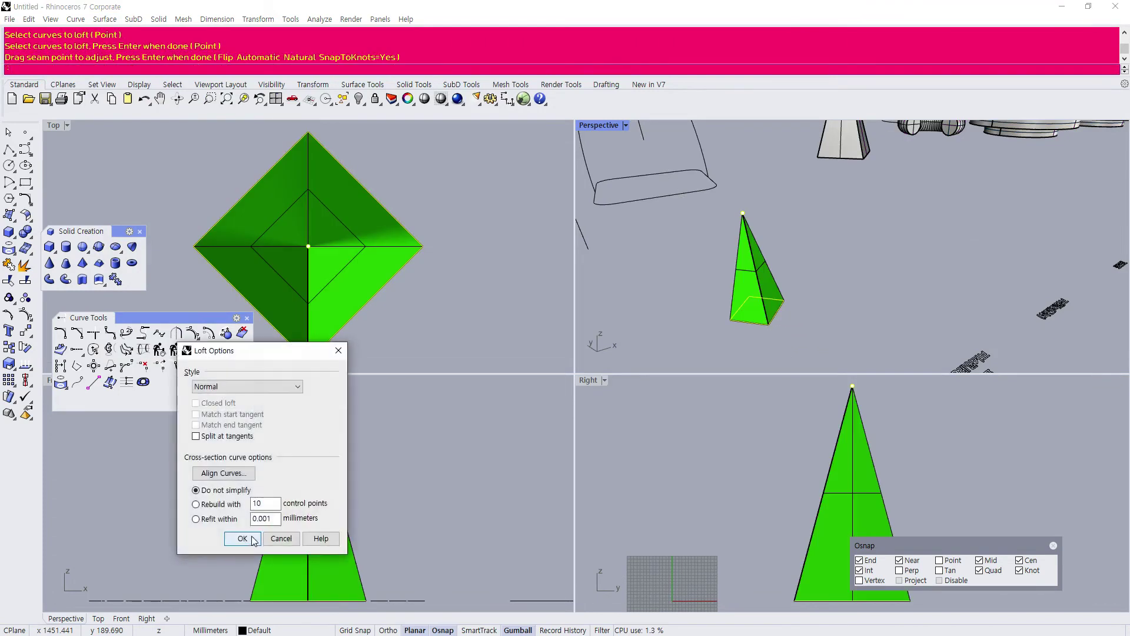
{"action": "key", "text": "Return"}
Examine the lofted pyramid in the maximized Perspective view beside the original models.
{"action": "double_click", "coordinate": [600, 124]}
{"action": "scroll", "coordinate": [435, 324], "scroll_direction": "down", "scroll_amount": 3}
{"action": "scroll", "coordinate": [386, 376], "scroll_direction": "up", "scroll_amount": 2}
{"action": "scroll", "coordinate": [386, 376], "scroll_direction": "down", "scroll_amount": 2}
{"action": "right_click_drag", "start_coordinate": [386, 388], "coordinate": [723, 512]}
{"action": "scroll", "coordinate": [723, 512], "scroll_direction": "up", "scroll_amount": 5}
{"action": "left_click", "coordinate": [516, 464]}
{"action": "scroll", "coordinate": [516, 465], "scroll_direction": "down", "scroll_amount": 8}
{"action": "right_click_drag", "start_coordinate": [515, 465], "coordinate": [480, 423]}
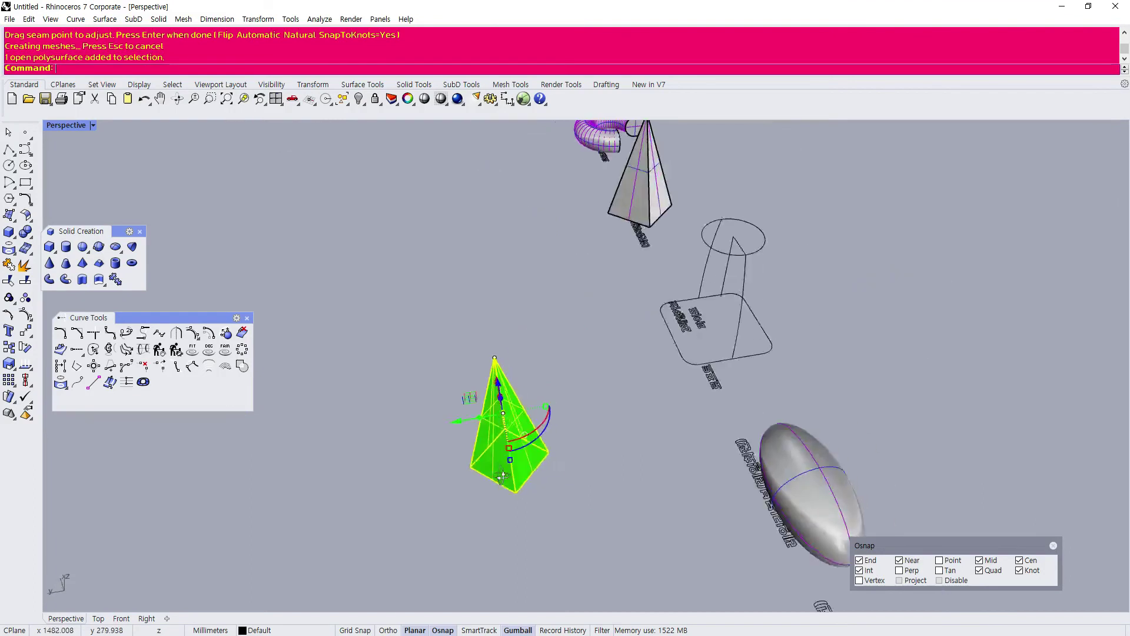
Delete the point object at the apex of the lofted pyramid.
{"action": "scroll", "coordinate": [480, 421], "scroll_direction": "up", "scroll_amount": 4}
{"action": "left_click", "coordinate": [460, 302]}
{"action": "scroll", "coordinate": [493, 309], "scroll_direction": "up", "scroll_amount": 5}
{"action": "left_click_drag", "start_coordinate": [487, 285], "coordinate": [547, 322]}
{"action": "key", "text": "Delete"}
Check the lofted pyramid and delete it, keeping the square and the vertical axis line.
{"action": "left_click", "coordinate": [541, 412]}
{"action": "scroll", "coordinate": [442, 298], "scroll_direction": "down", "scroll_amount": 6}
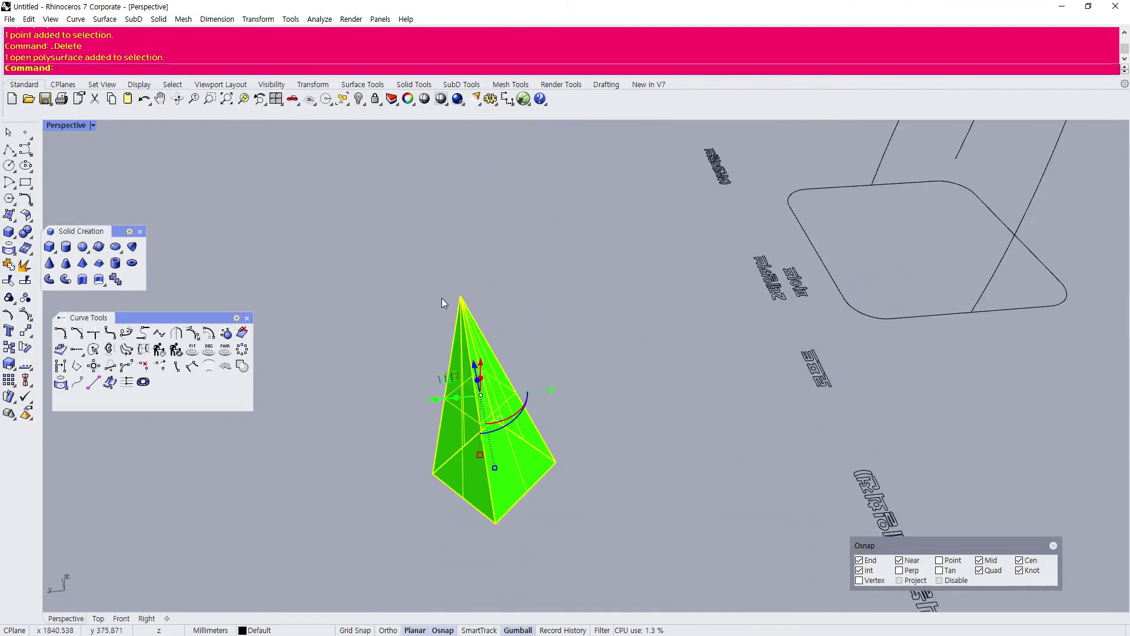
{"action": "scroll", "coordinate": [426, 370], "scroll_direction": "up", "scroll_amount": 6}
{"action": "left_click", "coordinate": [427, 369]}
{"action": "scroll", "coordinate": [432, 369], "scroll_direction": "down", "scroll_amount": 6}
{"action": "left_click", "coordinate": [491, 405]}
{"action": "right_click_drag", "start_coordinate": [491, 405], "coordinate": [447, 305]}
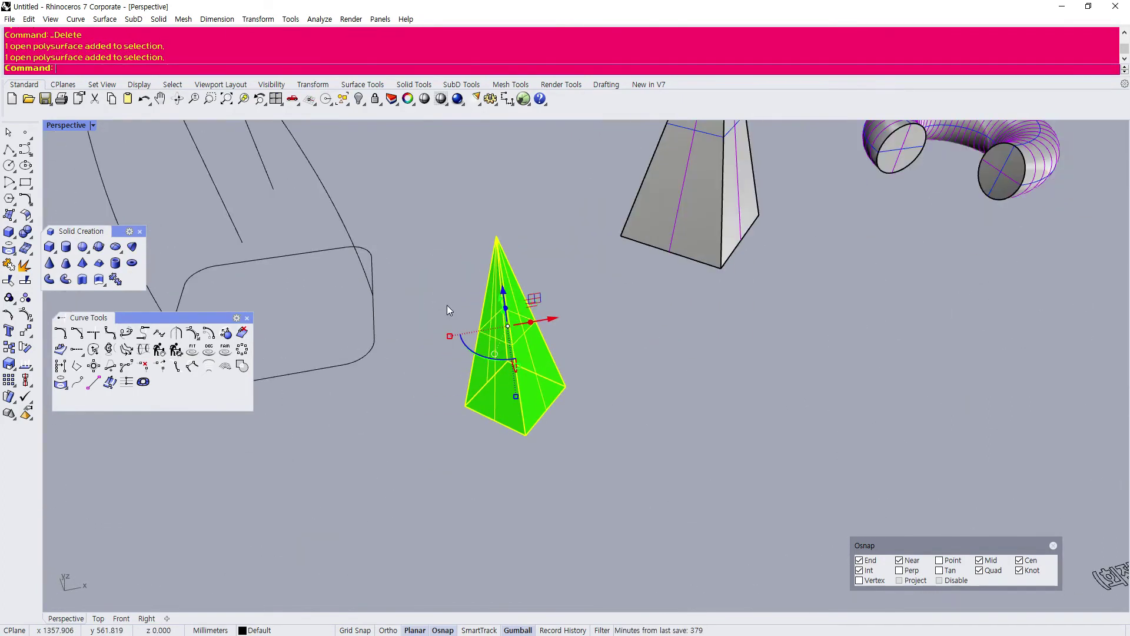
{"action": "key", "text": "Delete"}
{"action": "scroll", "coordinate": [495, 372], "scroll_direction": "down", "scroll_amount": 3}
{"action": "scroll", "coordinate": [494, 372], "scroll_direction": "up", "scroll_amount": 5}
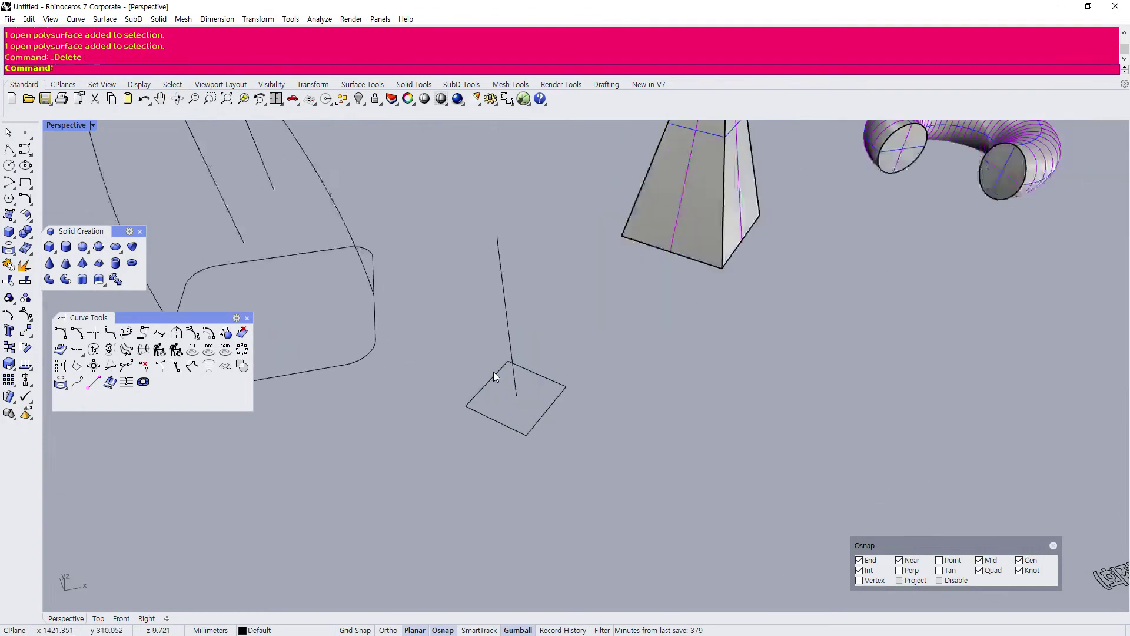
Draw two separate polyline edges joining the axis line's top end to the square's left and front corners.
{"action": "left_click", "coordinate": [7, 151]}
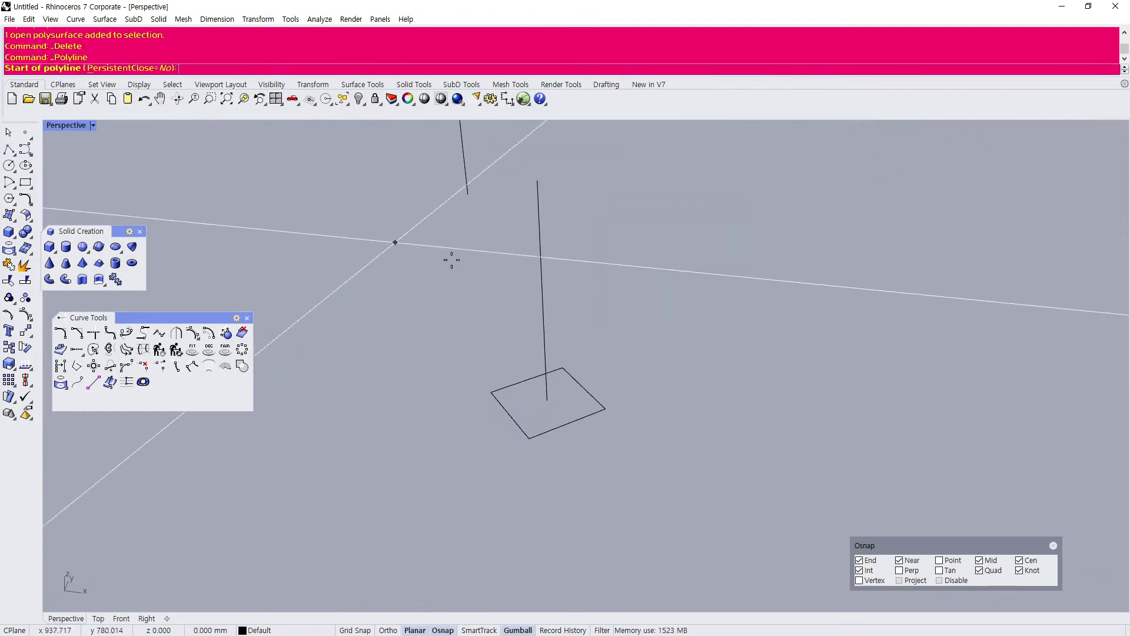
{"action": "left_click", "coordinate": [538, 182]}
{"action": "left_click", "coordinate": [491, 392]}
{"action": "key", "text": "Return"}
{"action": "key", "text": "Return"}
{"action": "left_click", "coordinate": [529, 438]}
{"action": "left_click", "coordinate": [537, 182]}
{"action": "key", "text": "Return"}
Draw two more polyline edges joining the axis line's top end to the square's right and back corners.
{"action": "key", "text": "Return"}
{"action": "left_click", "coordinate": [537, 182]}
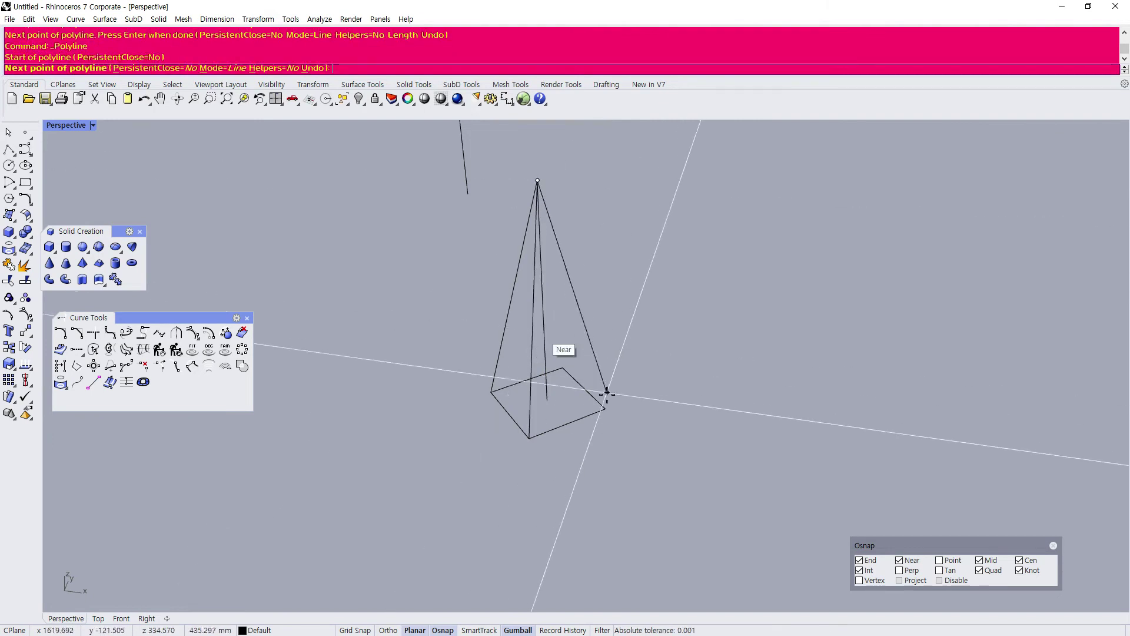
{"action": "left_click", "coordinate": [604, 408]}
{"action": "key", "text": "Return"}
{"action": "key", "text": "Return"}
{"action": "left_click", "coordinate": [563, 368]}
{"action": "scroll", "coordinate": [537, 182], "scroll_direction": "down", "scroll_amount": 1}
{"action": "left_click", "coordinate": [537, 182]}
{"action": "key", "text": "Return"}
{"action": "scroll", "coordinate": [527, 206], "scroll_direction": "down", "scroll_amount": 2}
{"action": "scroll", "coordinate": [533, 324], "scroll_direction": "up", "scroll_amount": 2}
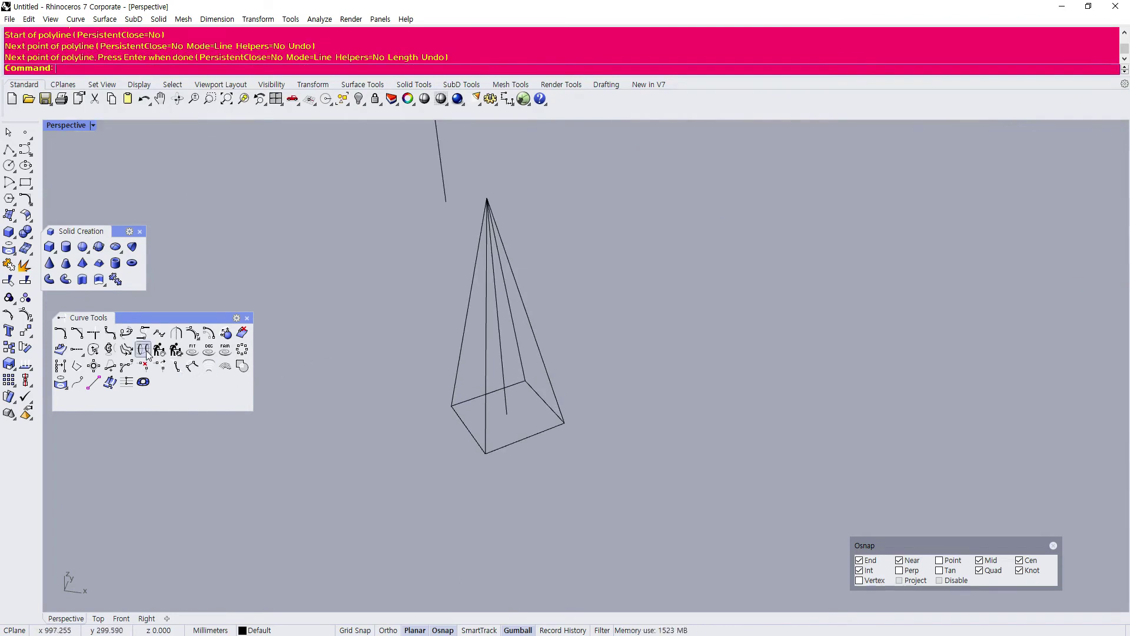
Create three closed cross-section curves through the four sloping edges at low, middle and upper heights using Curve from cross section profiles.
{"action": "left_click", "coordinate": [143, 349]}
{"action": "left_click", "coordinate": [462, 351]}
{"action": "left_click", "coordinate": [486, 378]}
{"action": "left_click", "coordinate": [546, 372]}
{"action": "key", "text": "Return"}
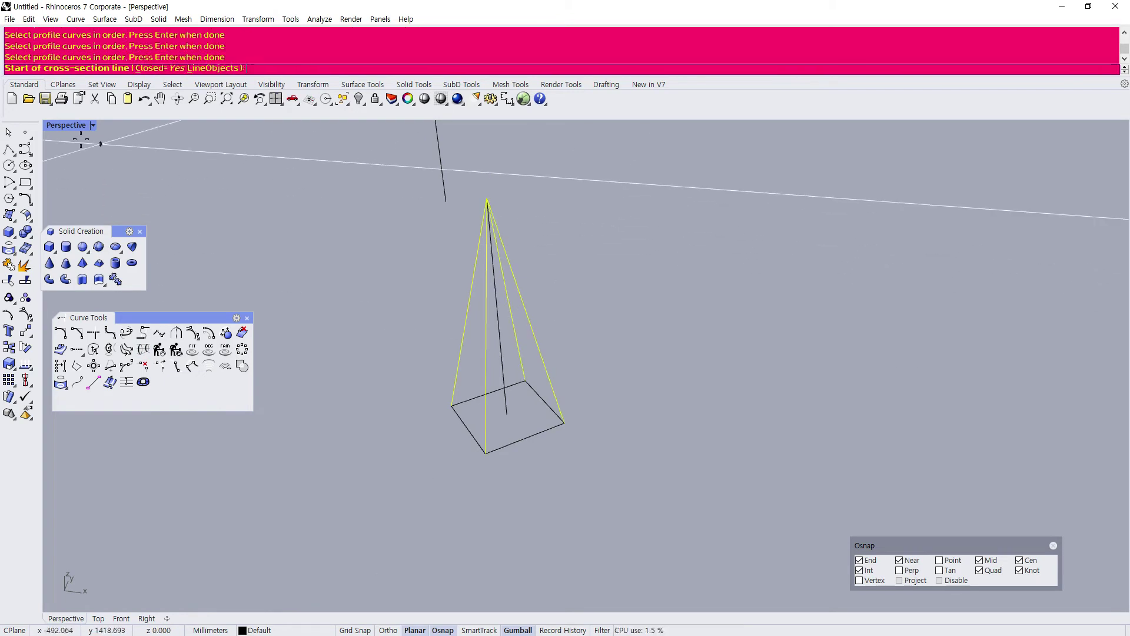
{"action": "double_click", "coordinate": [63, 126]}
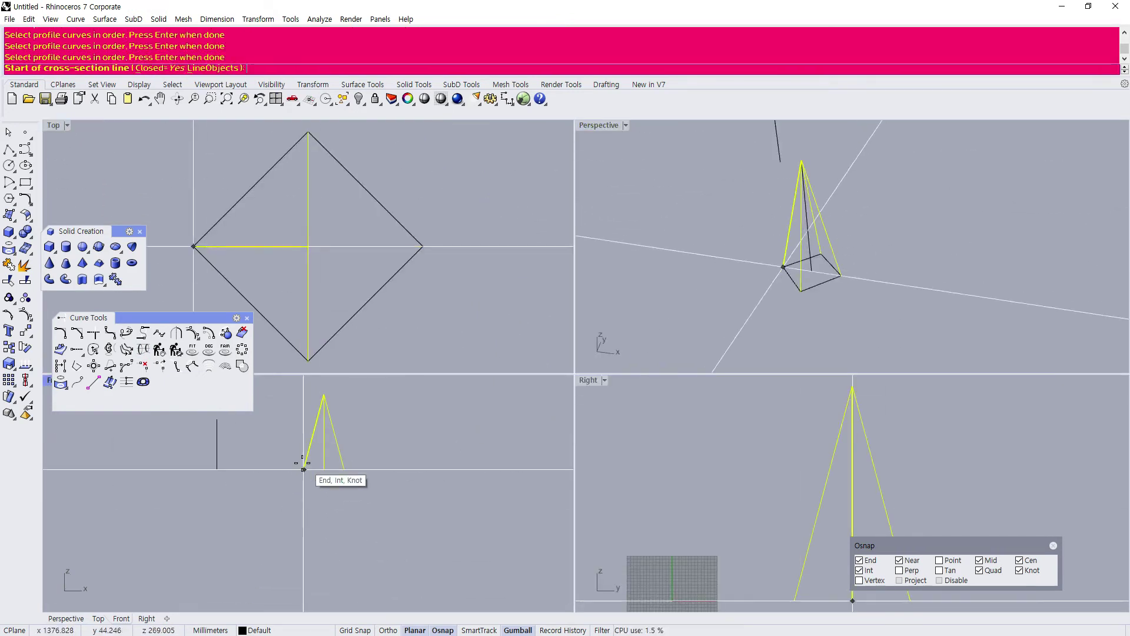
{"action": "left_click", "coordinate": [298, 460]}
{"action": "left_click", "coordinate": [440, 457], "text": "shift"}
{"action": "scroll", "coordinate": [307, 403], "scroll_direction": "up", "scroll_amount": 4}
{"action": "left_click", "coordinate": [326, 430]}
{"action": "right_click_drag", "start_coordinate": [474, 432], "coordinate": [431, 508]}
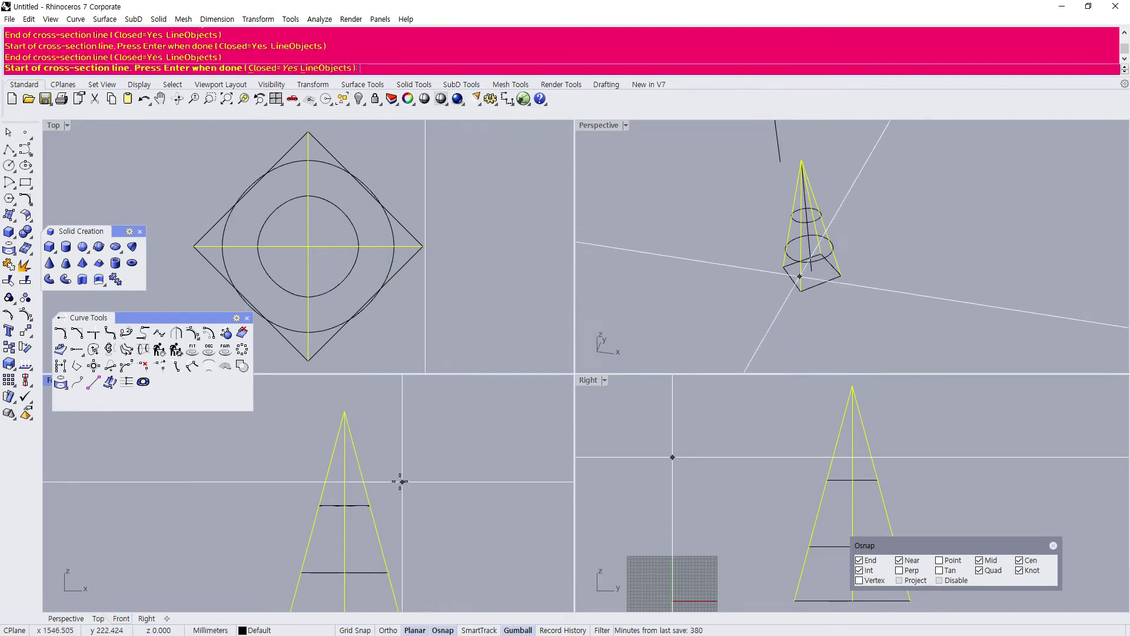
{"action": "left_click", "coordinate": [305, 443]}
{"action": "left_click", "coordinate": [394, 444], "text": "shift"}
{"action": "right_click", "coordinate": [395, 448]}
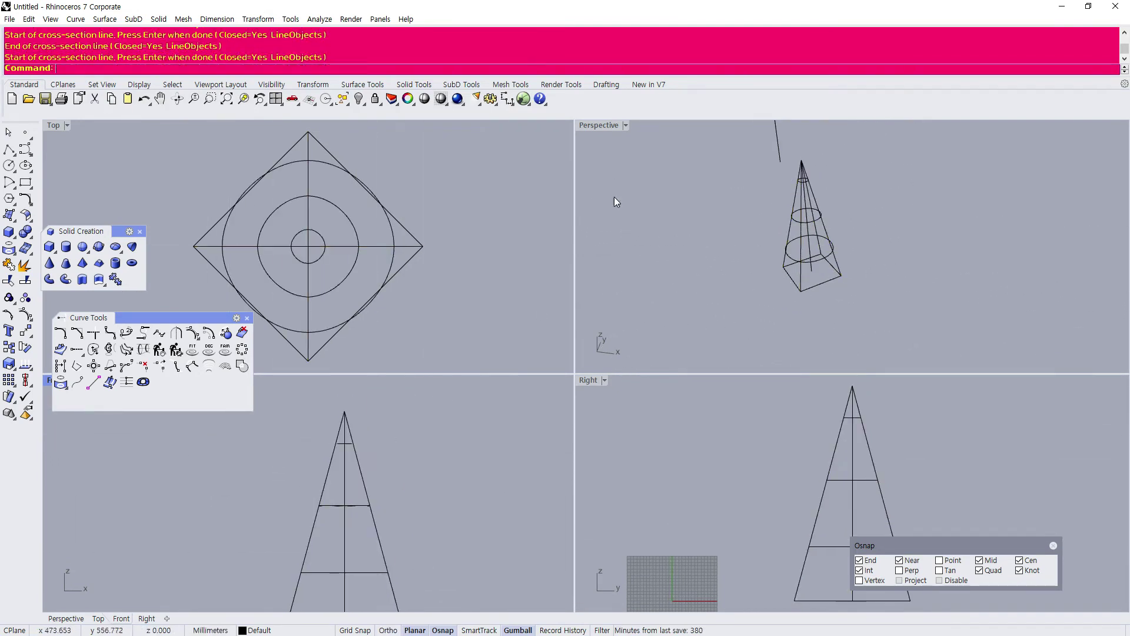
Examine the rounded cross-section curves and their relation to the sloping edges and square base in the Perspective view.
{"action": "double_click", "coordinate": [601, 125]}
{"action": "right_click_drag", "start_coordinate": [585, 285], "coordinate": [507, 336]}
{"action": "scroll", "coordinate": [507, 337], "scroll_direction": "up", "scroll_amount": 3}
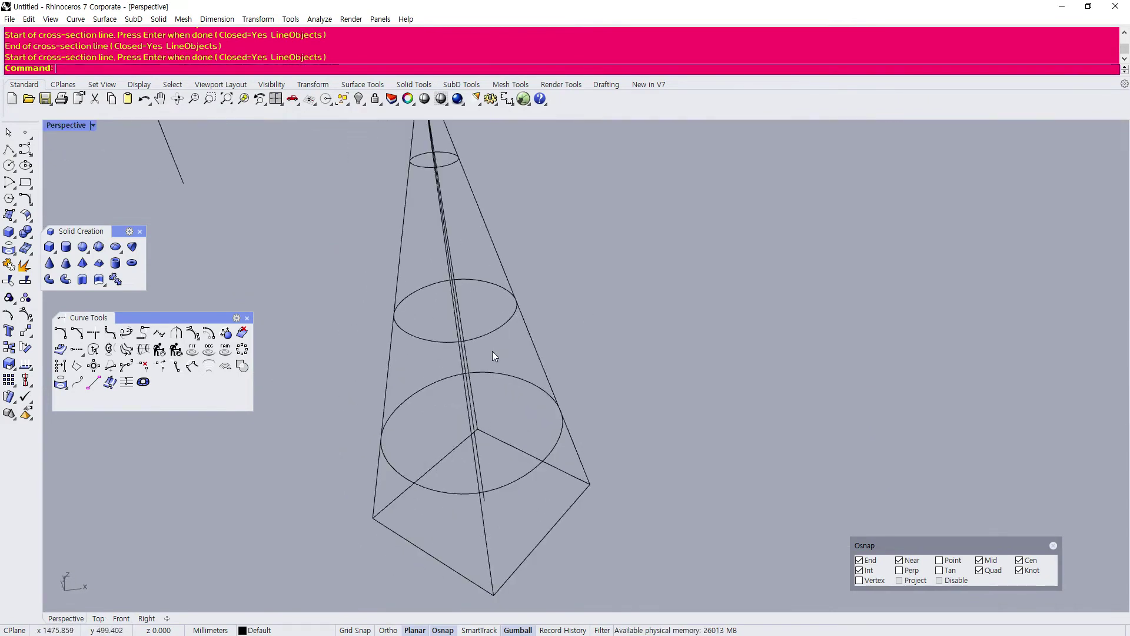
{"action": "scroll", "coordinate": [521, 406], "scroll_direction": "down", "scroll_amount": 5}
{"action": "right_click_drag", "start_coordinate": [521, 414], "coordinate": [419, 399]}
{"action": "scroll", "coordinate": [467, 443], "scroll_direction": "up", "scroll_amount": 6}
{"action": "scroll", "coordinate": [451, 393], "scroll_direction": "down", "scroll_amount": 6}
{"action": "scroll", "coordinate": [457, 391], "scroll_direction": "up", "scroll_amount": 5}
{"action": "left_click", "coordinate": [454, 314]}
{"action": "left_click", "coordinate": [389, 296]}
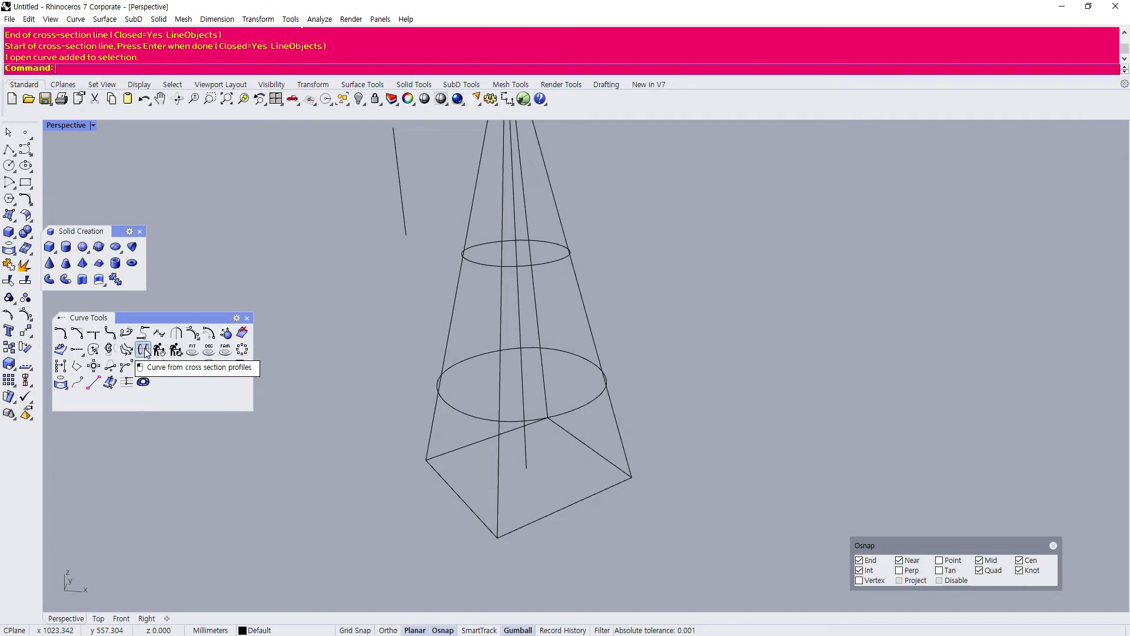
{"action": "left_click", "coordinate": [450, 331]}
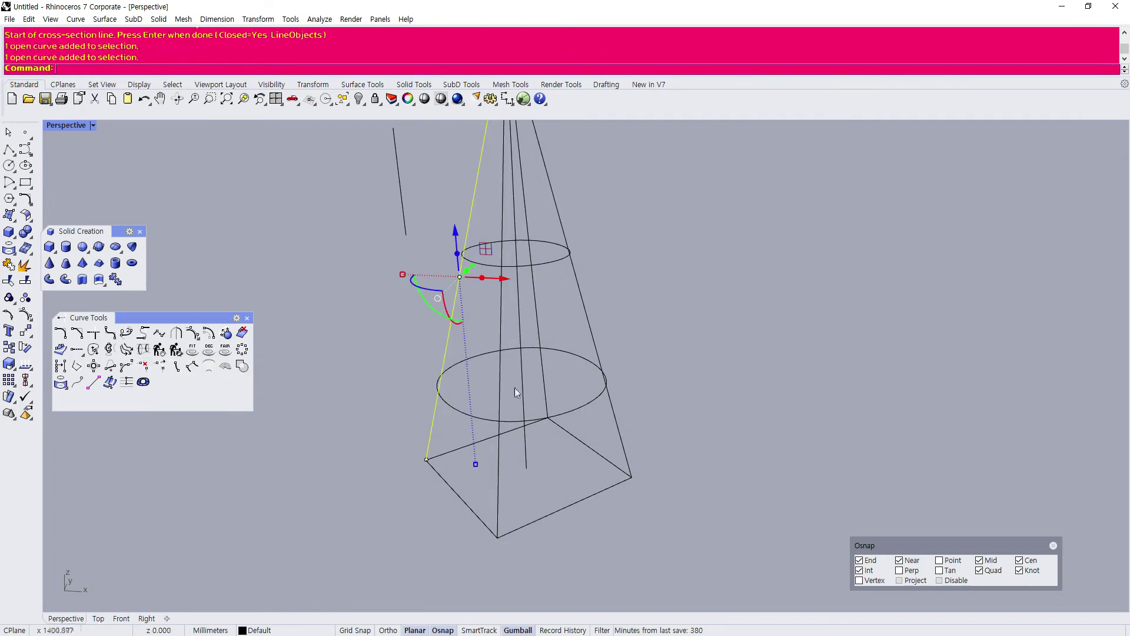
{"action": "left_click", "coordinate": [500, 399]}
{"action": "left_click", "coordinate": [642, 370]}
{"action": "scroll", "coordinate": [484, 349], "scroll_direction": "down", "scroll_amount": 2}
{"action": "scroll", "coordinate": [484, 350], "scroll_direction": "down", "scroll_amount": 6}
{"action": "scroll", "coordinate": [525, 401], "scroll_direction": "up", "scroll_amount": 5}
{"action": "right_click_drag", "start_coordinate": [529, 380], "coordinate": [556, 359]}
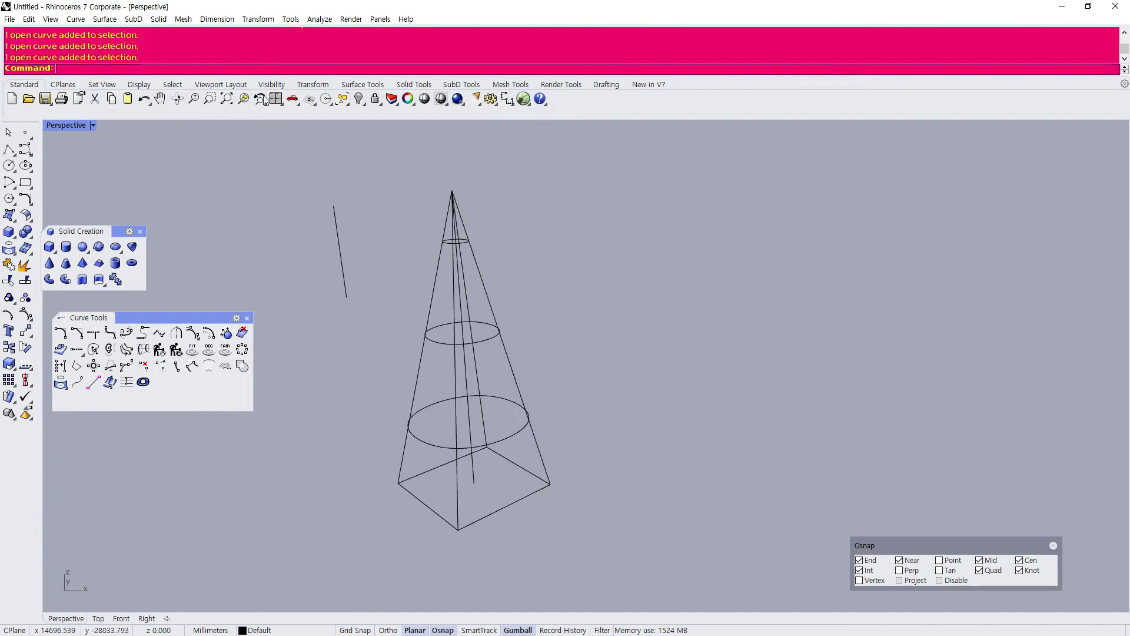
Loft the square base through the three cross-section curves to an end point at the apex, with the Normal style.
{"action": "left_click", "coordinate": [105, 19]}
{"action": "left_click", "coordinate": [112, 43]}
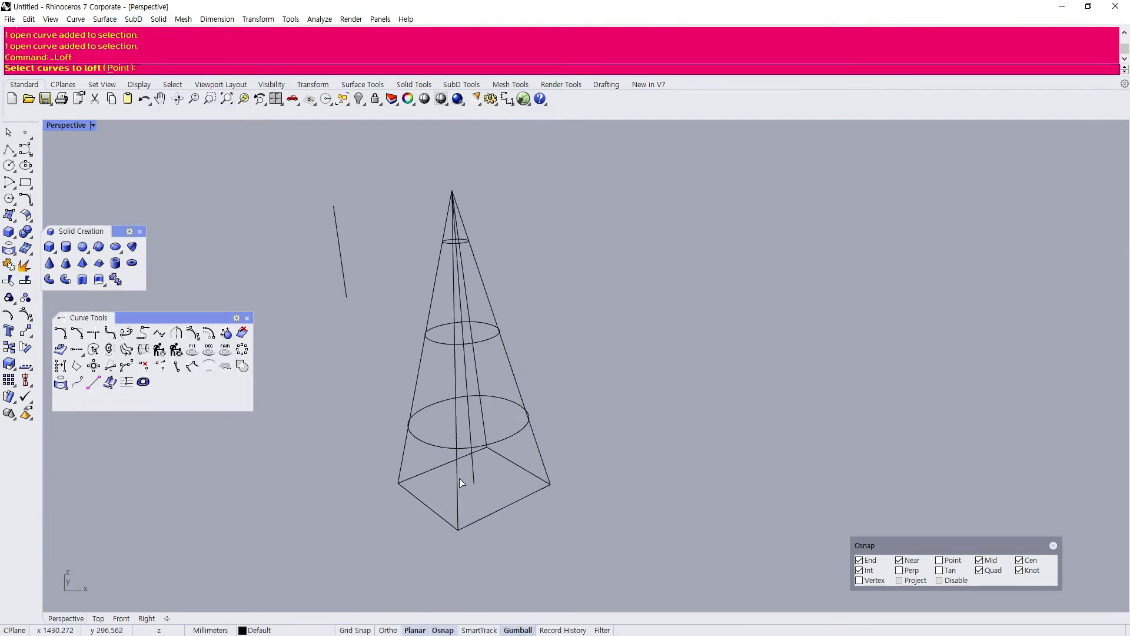
{"action": "left_click", "coordinate": [473, 522]}
{"action": "left_click", "coordinate": [502, 442]}
{"action": "left_click", "coordinate": [494, 338]}
{"action": "left_click", "coordinate": [468, 243]}
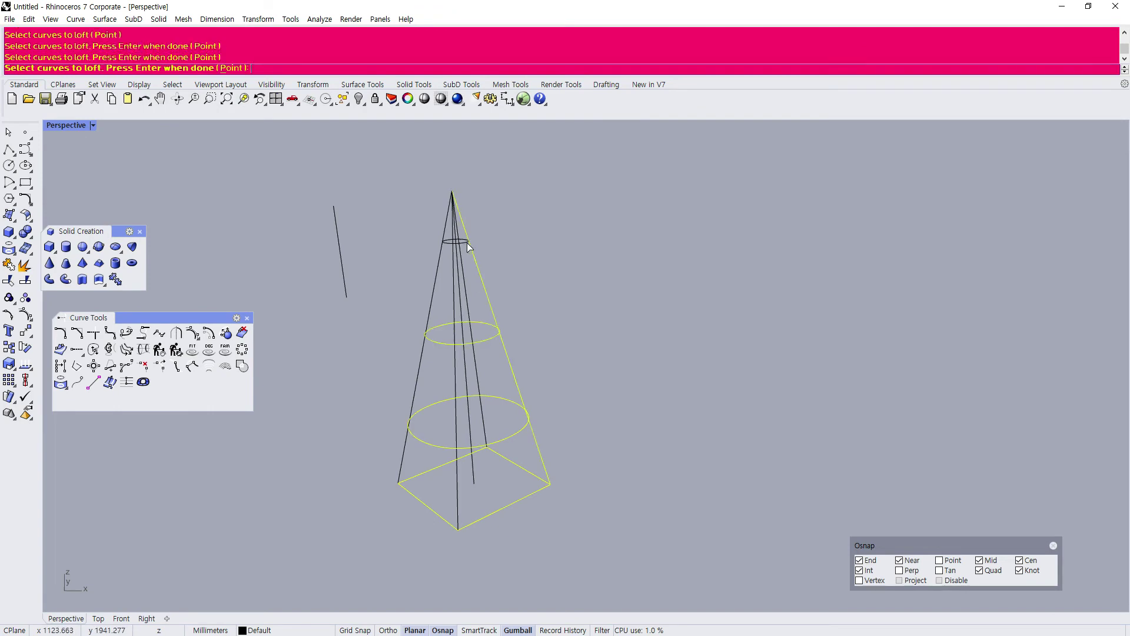
{"action": "left_click", "coordinate": [468, 246]}
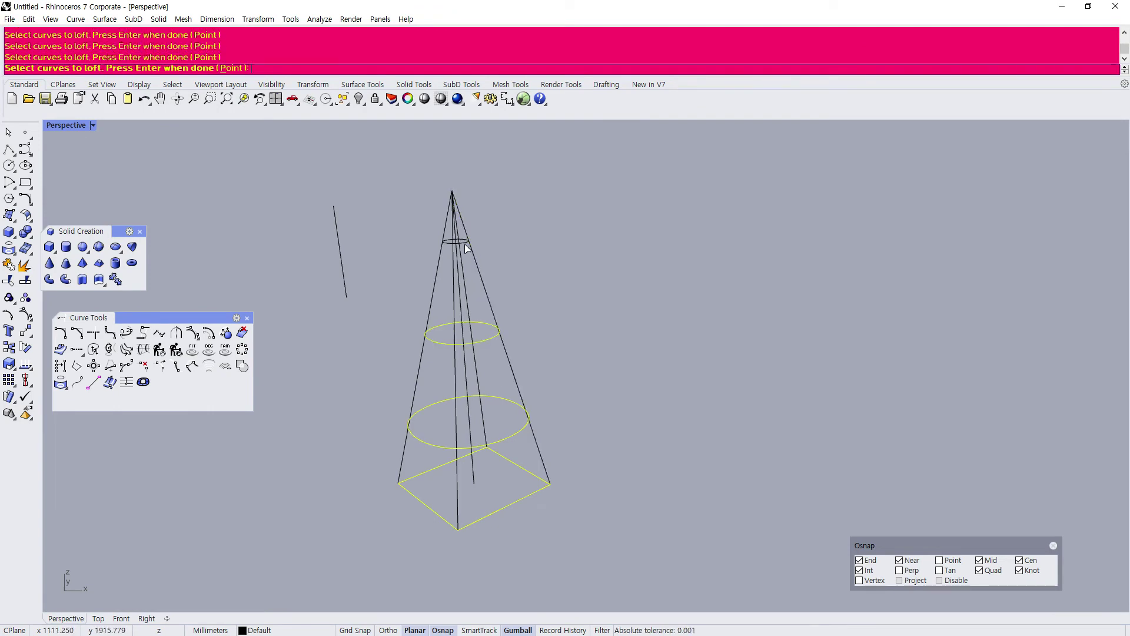
{"action": "left_click", "coordinate": [232, 68]}
{"action": "left_click", "coordinate": [451, 190]}
{"action": "key", "text": "Return"}
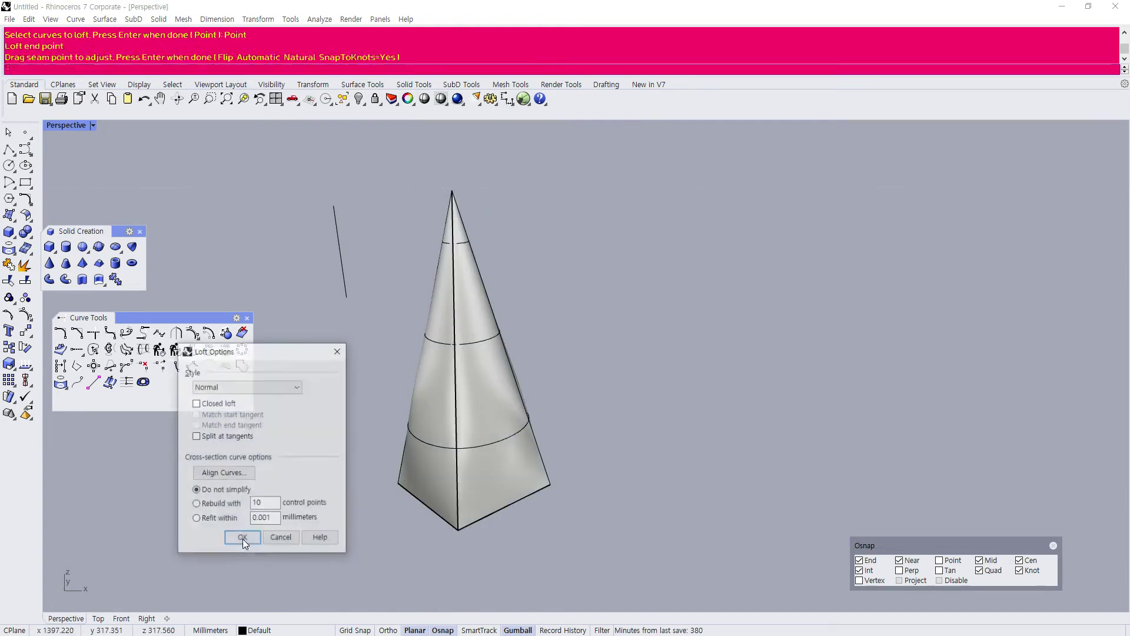
{"action": "left_click", "coordinate": [242, 539]}
Delete the lofted surface and the three rounded cross-section curves.
{"action": "scroll", "coordinate": [528, 414], "scroll_direction": "down", "scroll_amount": 4}
{"action": "right_click_drag", "start_coordinate": [528, 414], "coordinate": [523, 471]}
{"action": "scroll", "coordinate": [521, 439], "scroll_direction": "up", "scroll_amount": 4}
{"action": "left_click", "coordinate": [500, 432]}
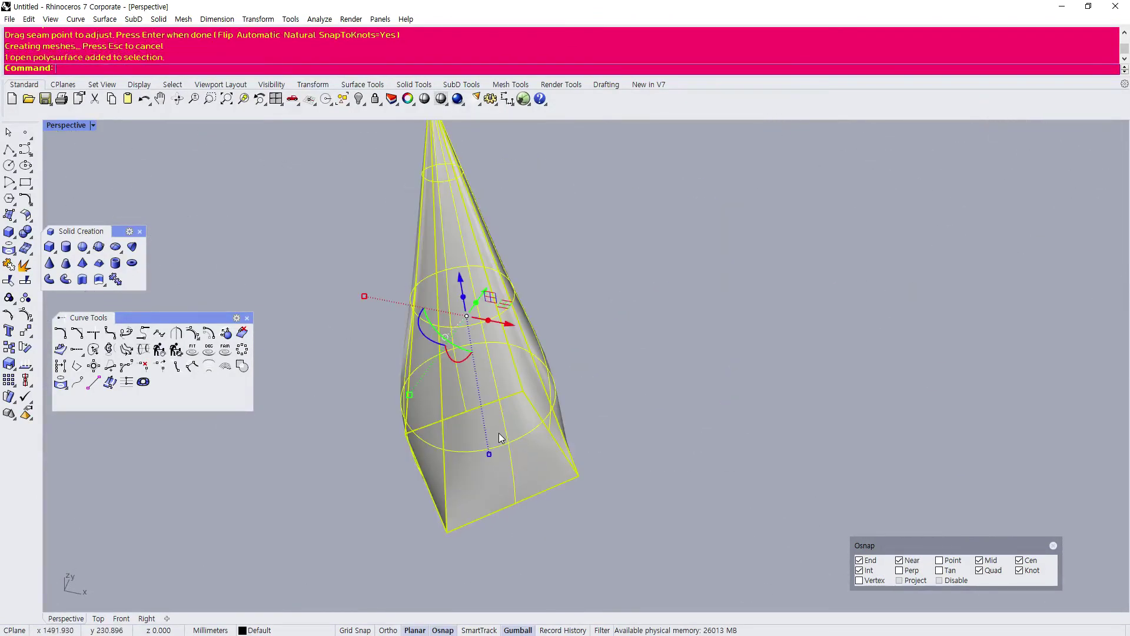
{"action": "key", "text": "Delete"}
{"action": "left_click", "coordinate": [502, 344]}
{"action": "key", "text": "Delete"}
{"action": "left_click", "coordinate": [493, 323]}
{"action": "key", "text": "Delete"}
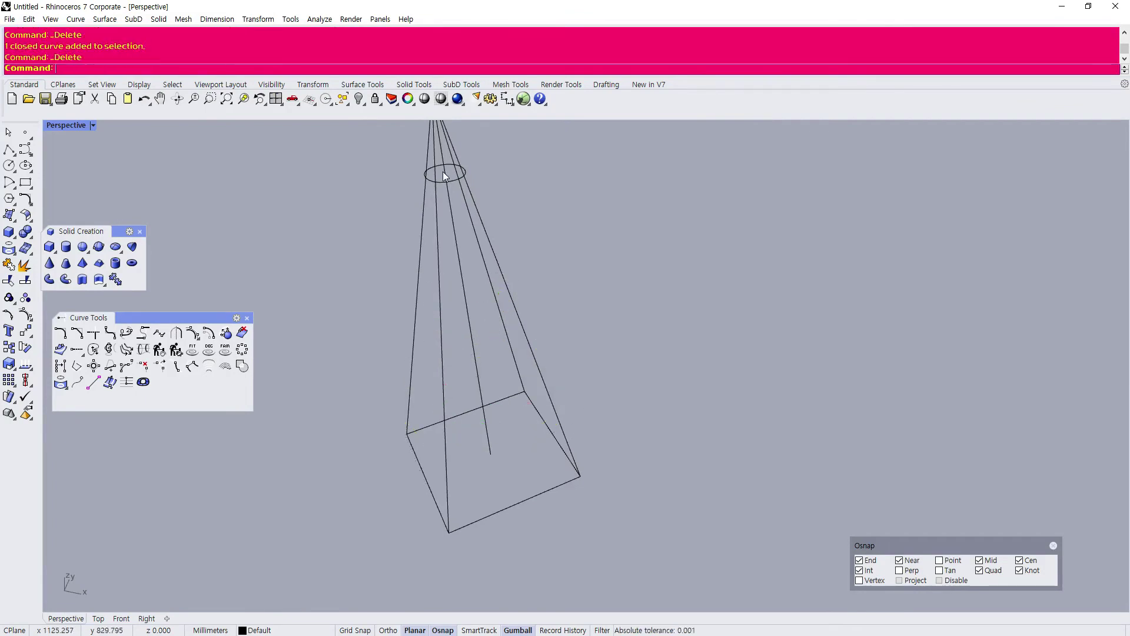
{"action": "left_click", "coordinate": [456, 182]}
{"action": "scroll", "coordinate": [466, 419], "scroll_direction": "down", "scroll_amount": 4}
{"action": "key", "text": "Delete"}
Delete the stray straight line beside the pyramid wireframe.
{"action": "right_click_drag", "start_coordinate": [580, 362], "coordinate": [552, 368]}
{"action": "left_click_drag", "start_coordinate": [447, 389], "coordinate": [448, 390]}
{"action": "key", "text": "Delete"}
{"action": "mouse_move", "coordinate": [585, 373]}
{"action": "right_mouse_down"}
{"action": "mouse_move", "coordinate": [636, 370]}
{"action": "mouse_move", "coordinate": [616, 335]}
{"action": "mouse_move", "coordinate": [567, 420]}
{"action": "mouse_move", "coordinate": [596, 392]}
{"action": "right_mouse_up"}
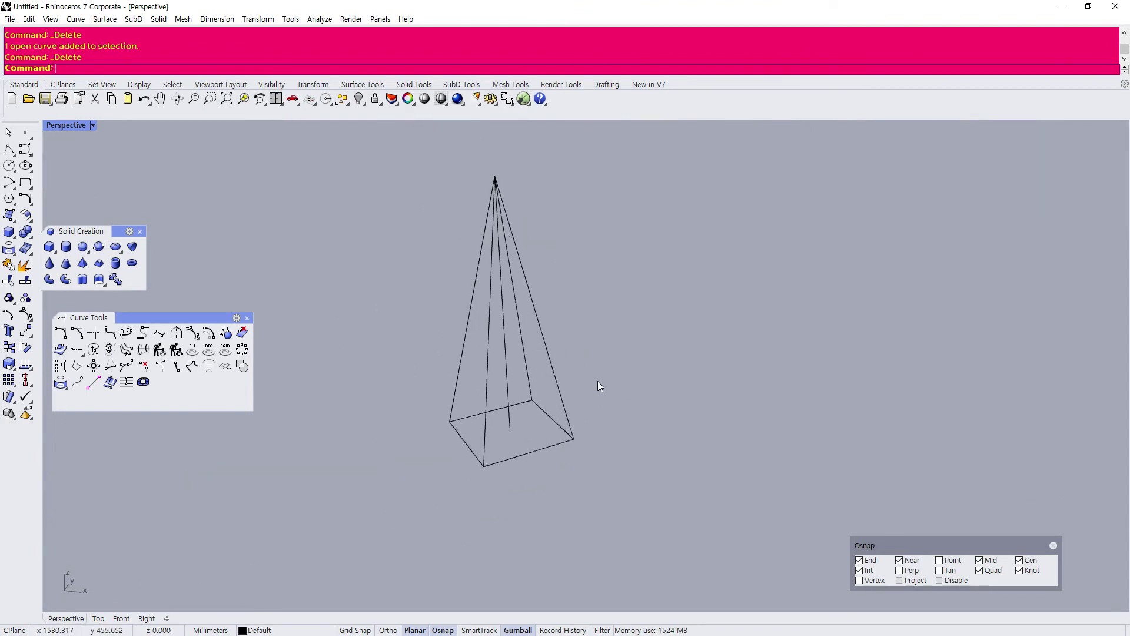
Place a point object at the apex of the pyramid wireframe.
{"action": "left_click", "coordinate": [210, 369]}
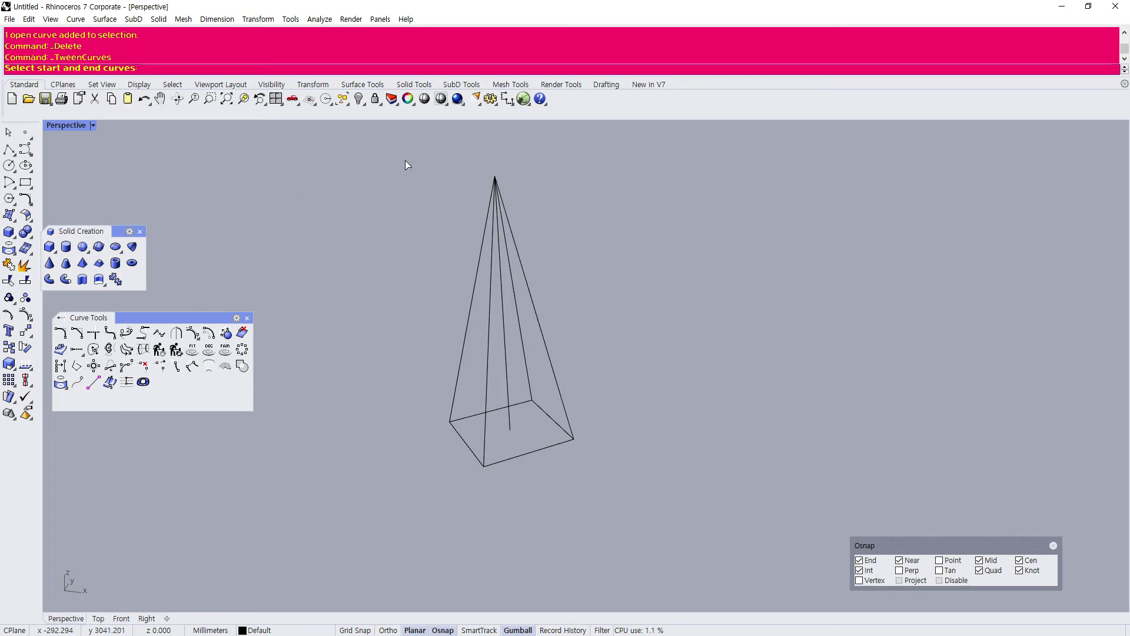
{"action": "left_click", "coordinate": [516, 195]}
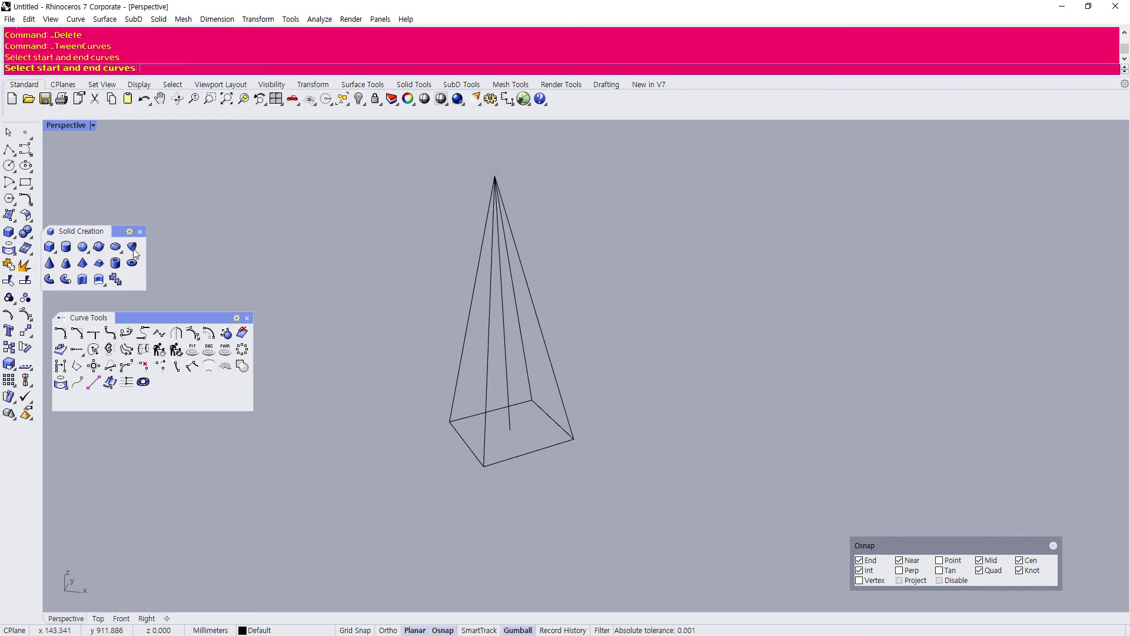
{"action": "left_click", "coordinate": [25, 132]}
{"action": "left_click", "coordinate": [496, 174]}
Try to use the apex point as the start curve for TweenCurves on the pyramid wireframe.
{"action": "left_click", "coordinate": [225, 367]}
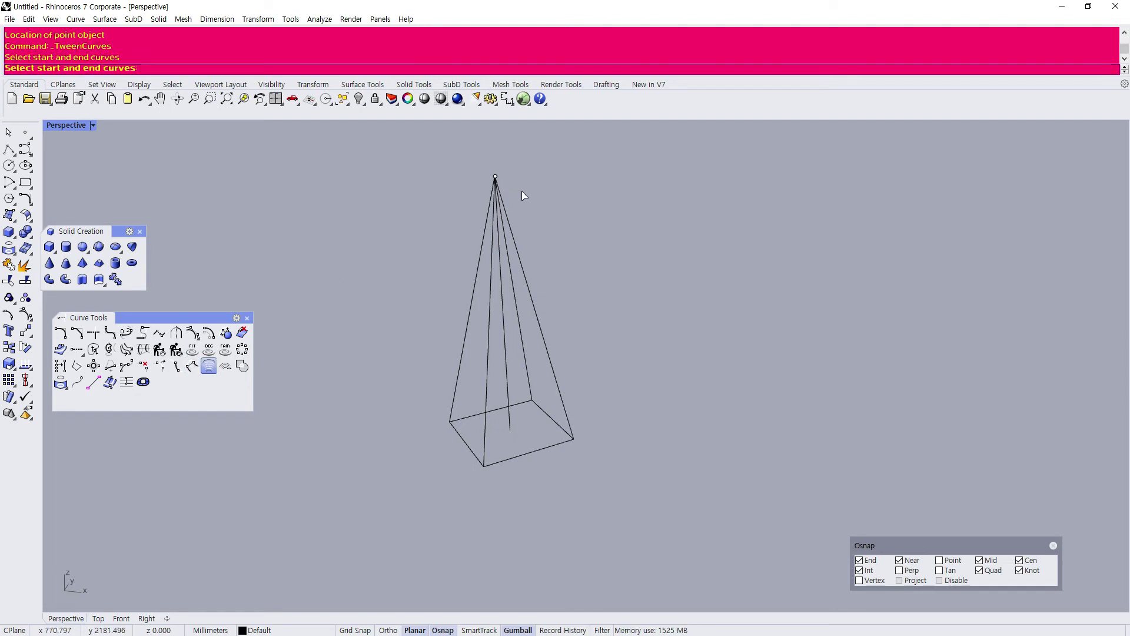
{"action": "left_click", "coordinate": [495, 176]}
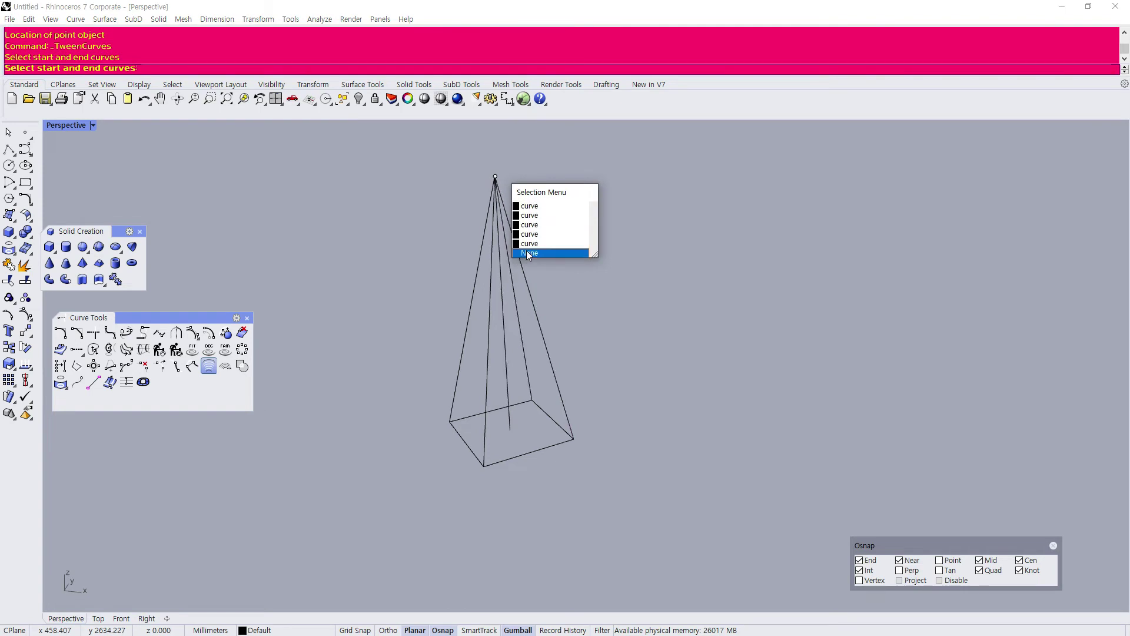
{"action": "left_click", "coordinate": [487, 175]}
{"action": "scroll", "coordinate": [496, 179], "scroll_direction": "up", "scroll_amount": 5}
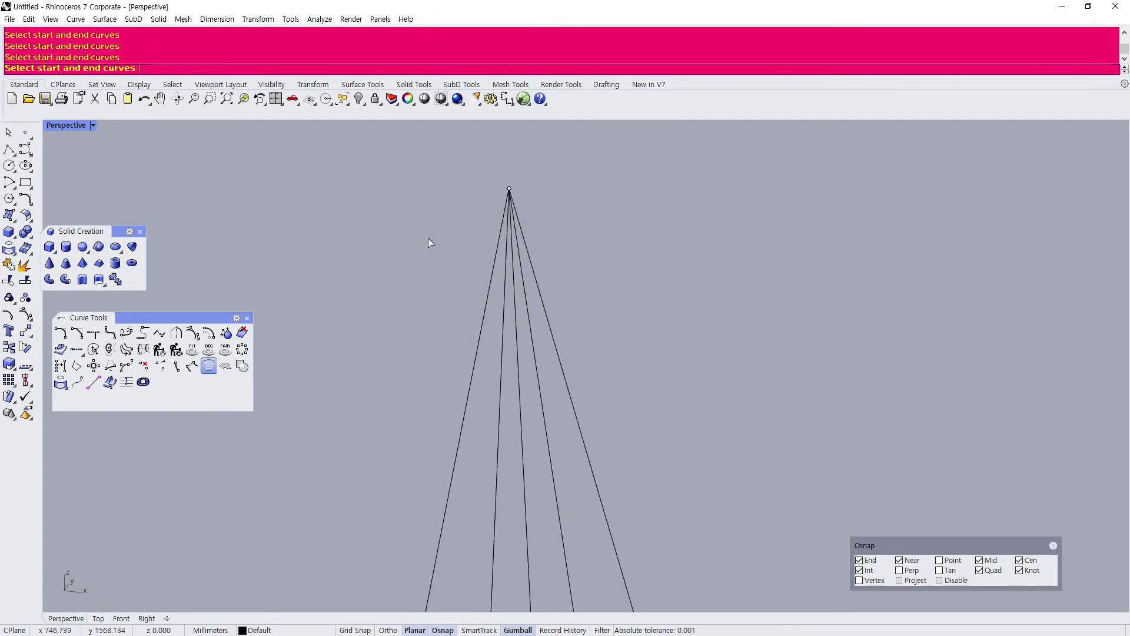
{"action": "left_click", "coordinate": [213, 373]}
{"action": "left_click", "coordinate": [516, 192]}
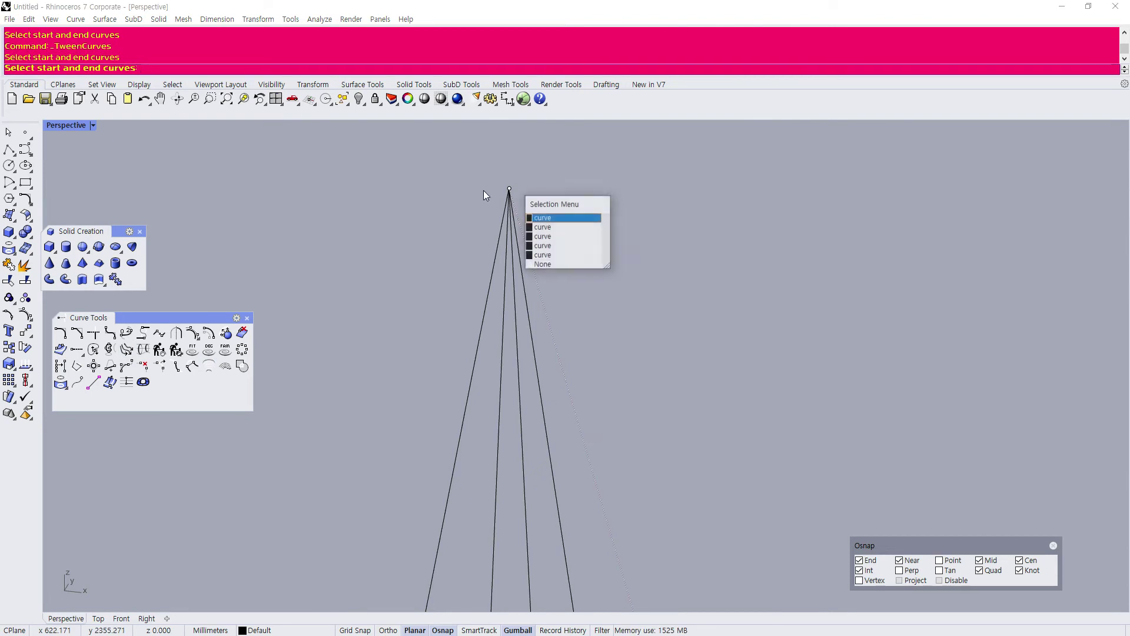
{"action": "left_click", "coordinate": [542, 265]}
{"action": "scroll", "coordinate": [428, 267], "scroll_direction": "down", "scroll_amount": 6}
{"action": "scroll", "coordinate": [384, 450], "scroll_direction": "up", "scroll_amount": 6}
{"action": "right_click_drag", "start_coordinate": [384, 449], "coordinate": [451, 387]}
{"action": "scroll", "coordinate": [442, 407], "scroll_direction": "down", "scroll_amount": 5}
{"action": "scroll", "coordinate": [474, 383], "scroll_direction": "up", "scroll_amount": 4}
{"action": "scroll", "coordinate": [512, 404], "scroll_direction": "up", "scroll_amount": 3}
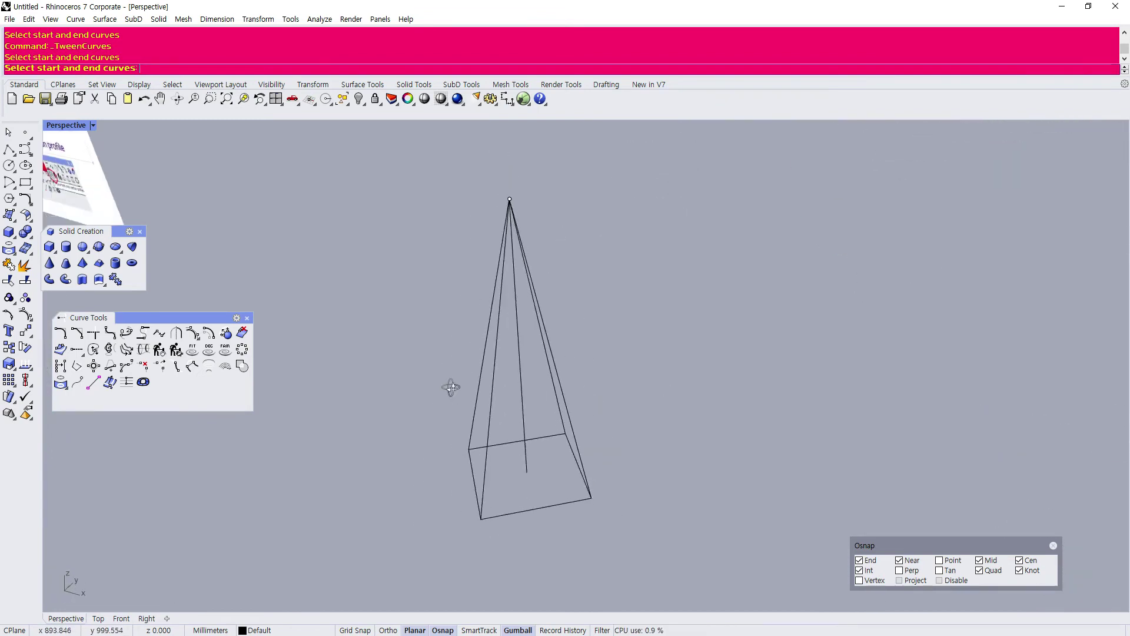
{"action": "scroll", "coordinate": [451, 387], "scroll_direction": "down", "scroll_amount": 3}
Loft the pyramid's first triangular face between two adjacent sloping edge lines.
{"action": "left_click", "coordinate": [105, 20]}
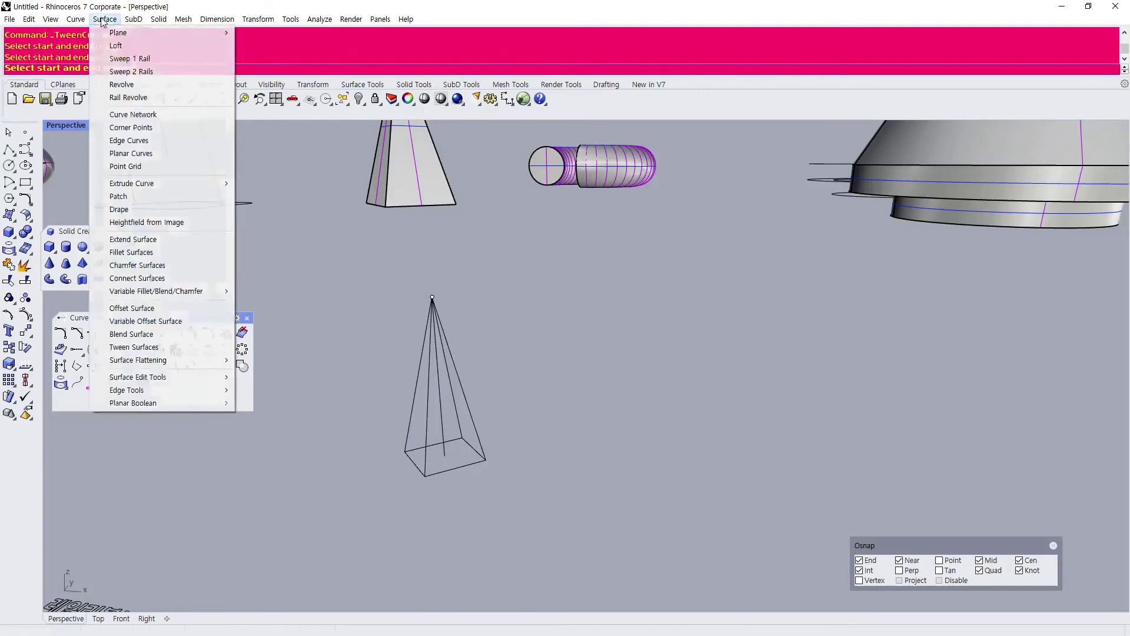
{"action": "left_click", "coordinate": [116, 46]}
{"action": "scroll", "coordinate": [426, 424], "scroll_direction": "up", "scroll_amount": 2}
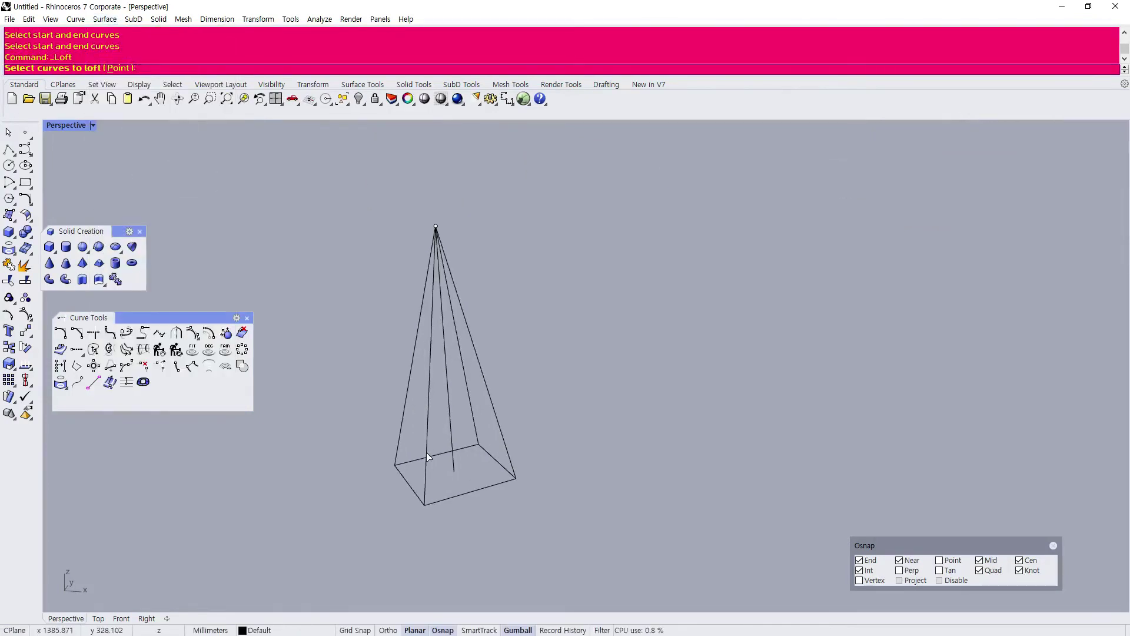
{"action": "left_click", "coordinate": [425, 473]}
{"action": "left_click", "coordinate": [506, 460]}
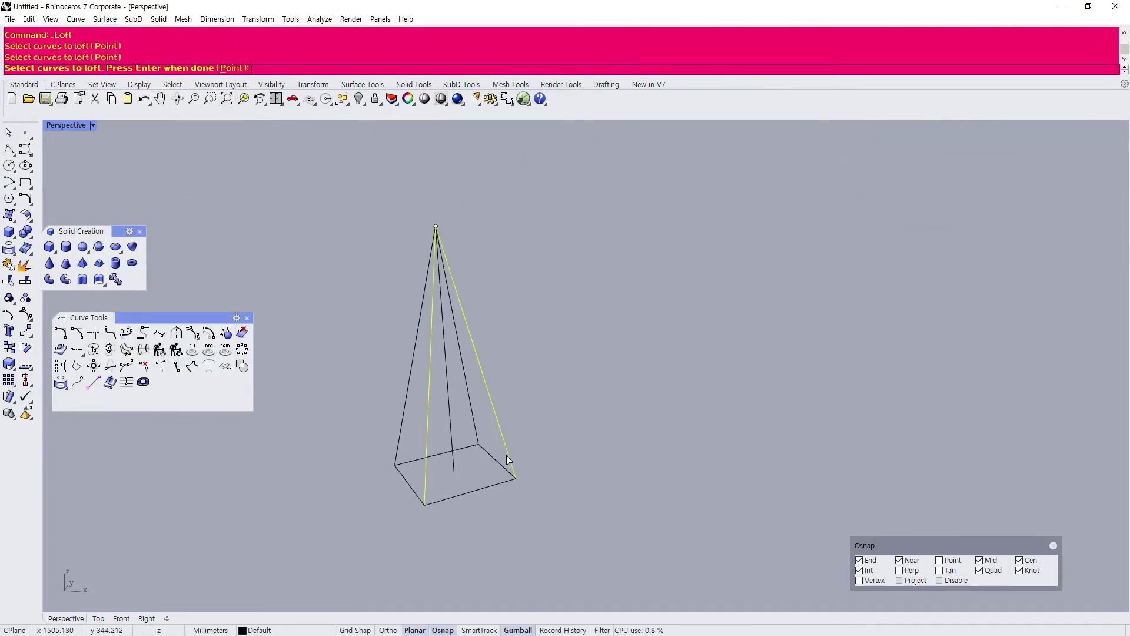
{"action": "key", "text": "Return"}
{"action": "left_click", "coordinate": [243, 539]}
{"action": "right_click_drag", "start_coordinate": [427, 459], "coordinate": [441, 435]}
Loft a second triangular face between a sloping edge of the first face and the neighbouring edge line.
{"action": "key", "text": "Return"}
{"action": "left_click", "coordinate": [458, 499]}
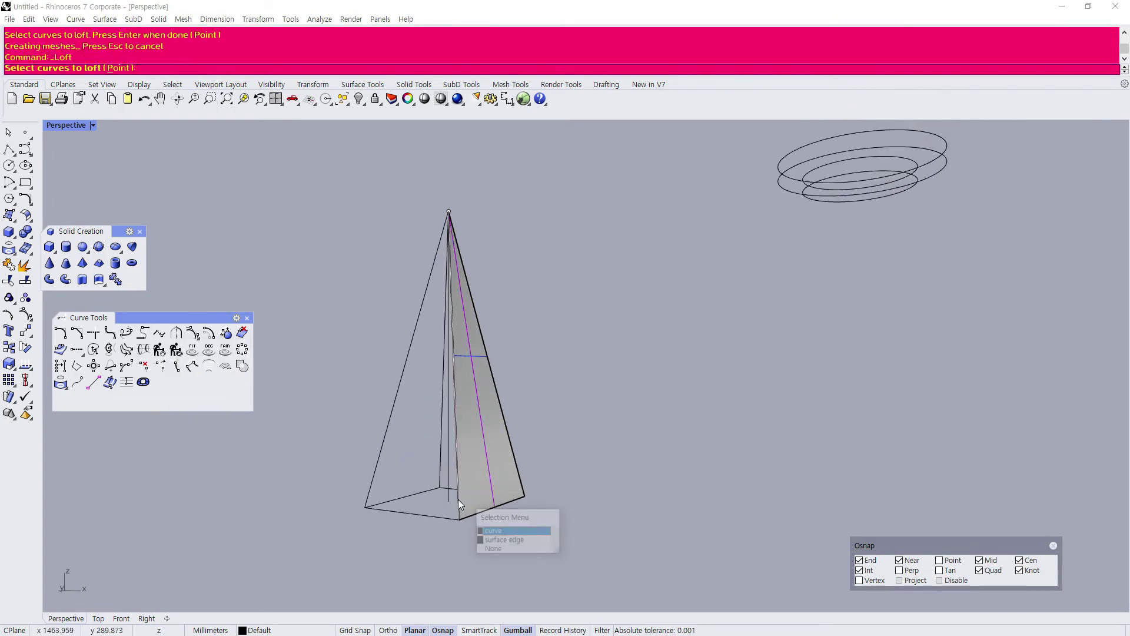
{"action": "left_click", "coordinate": [496, 532]}
{"action": "left_click", "coordinate": [374, 483]}
{"action": "key", "text": "Return"}
{"action": "left_click", "coordinate": [243, 539]}
Loft a third triangular face between the next pair of sloping edge lines, with the Normal style and no simplification.
{"action": "scroll", "coordinate": [358, 475], "scroll_direction": "down", "scroll_amount": 6}
{"action": "right_click_drag", "start_coordinate": [359, 472], "coordinate": [518, 482]}
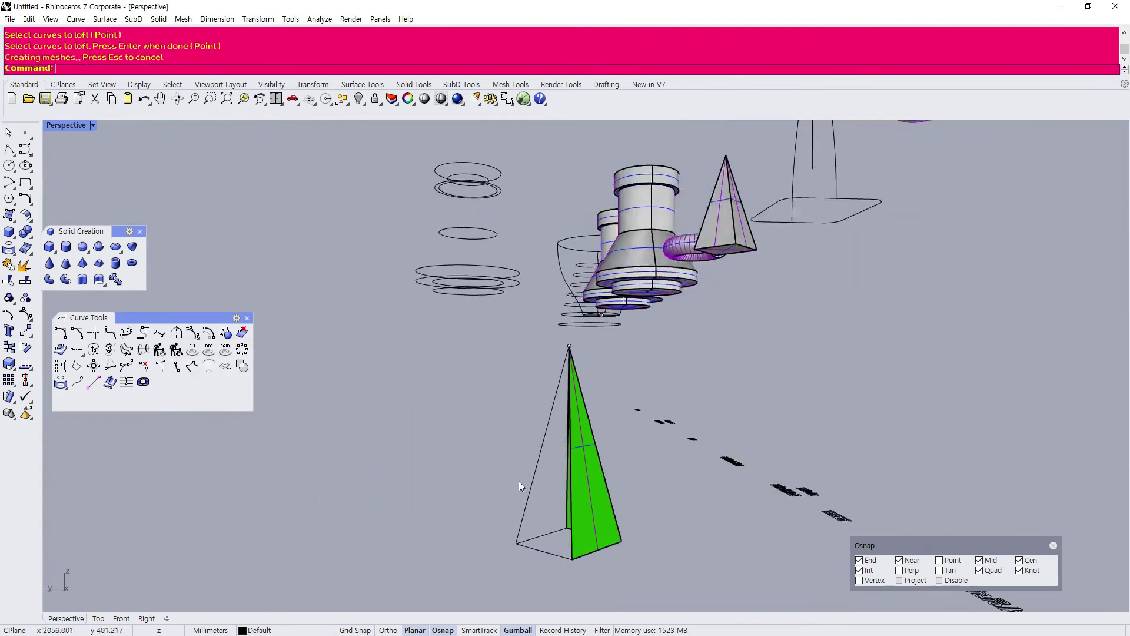
{"action": "scroll", "coordinate": [652, 550], "scroll_direction": "up", "scroll_amount": 6}
{"action": "key", "text": "Return"}
{"action": "left_click", "coordinate": [481, 556]}
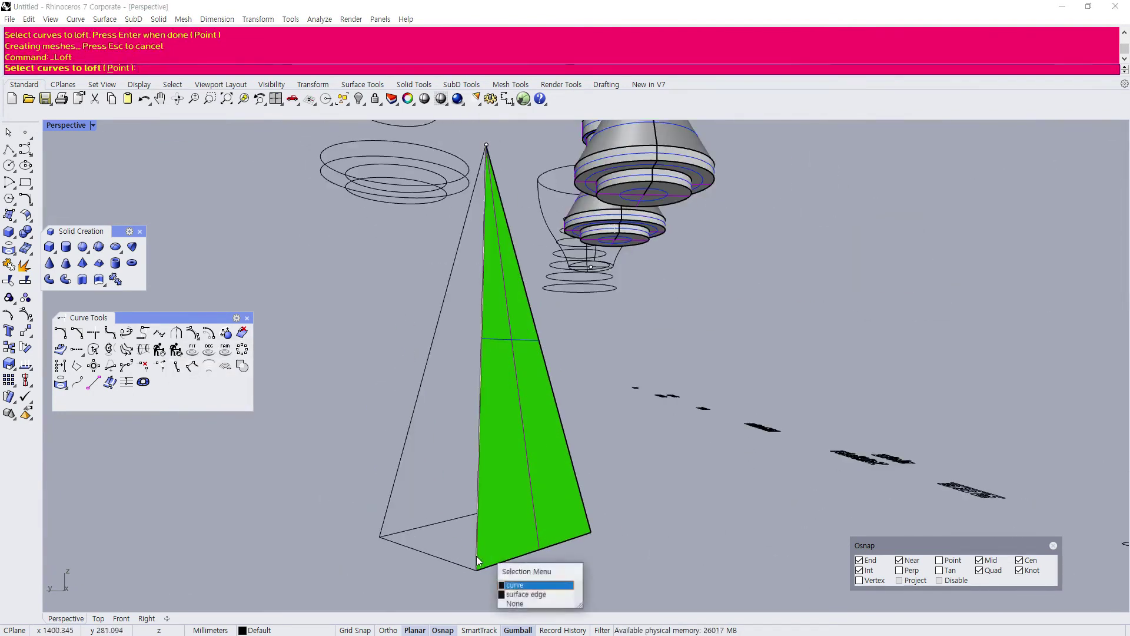
{"action": "left_click", "coordinate": [515, 588]}
{"action": "left_click", "coordinate": [387, 510]}
{"action": "key", "text": "Return"}
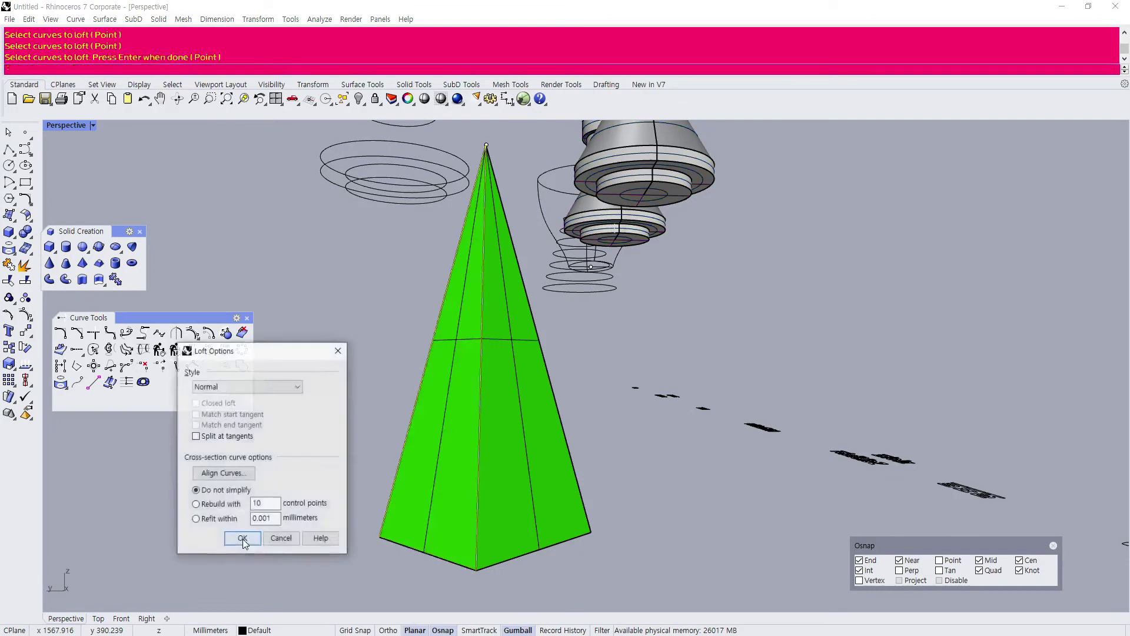
{"action": "left_click", "coordinate": [243, 538]}
Delete the pyramid wireframe together with its apex point and three lofted faces.
{"action": "scroll", "coordinate": [342, 464], "scroll_direction": "down", "scroll_amount": 7}
{"action": "right_click_drag", "start_coordinate": [343, 464], "coordinate": [334, 374]}
{"action": "left_click_drag", "start_coordinate": [328, 378], "coordinate": [357, 383]}
{"action": "key", "text": "Delete"}
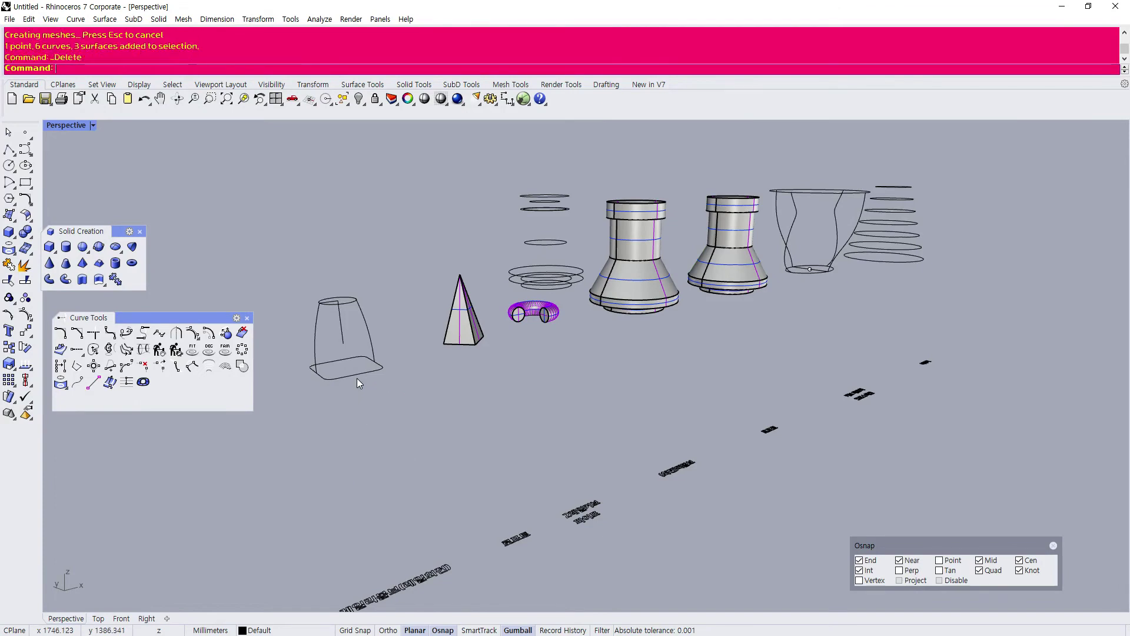
Select the open ring-shaped pipe with its curve and restore the four-viewport layout.
{"action": "scroll", "coordinate": [437, 385], "scroll_direction": "down", "scroll_amount": 2}
{"action": "scroll", "coordinate": [595, 338], "scroll_direction": "up", "scroll_amount": 5}
{"action": "scroll", "coordinate": [535, 375], "scroll_direction": "down", "scroll_amount": 6}
{"action": "right_click_drag", "start_coordinate": [535, 375], "coordinate": [437, 417]}
{"action": "scroll", "coordinate": [522, 323], "scroll_direction": "down", "scroll_amount": 2}
{"action": "scroll", "coordinate": [522, 322], "scroll_direction": "up", "scroll_amount": 3}
{"action": "right_click_drag", "start_coordinate": [522, 322], "coordinate": [393, 416]}
{"action": "scroll", "coordinate": [505, 346], "scroll_direction": "up", "scroll_amount": 3}
{"action": "left_click_drag", "start_coordinate": [495, 330], "coordinate": [334, 243]}
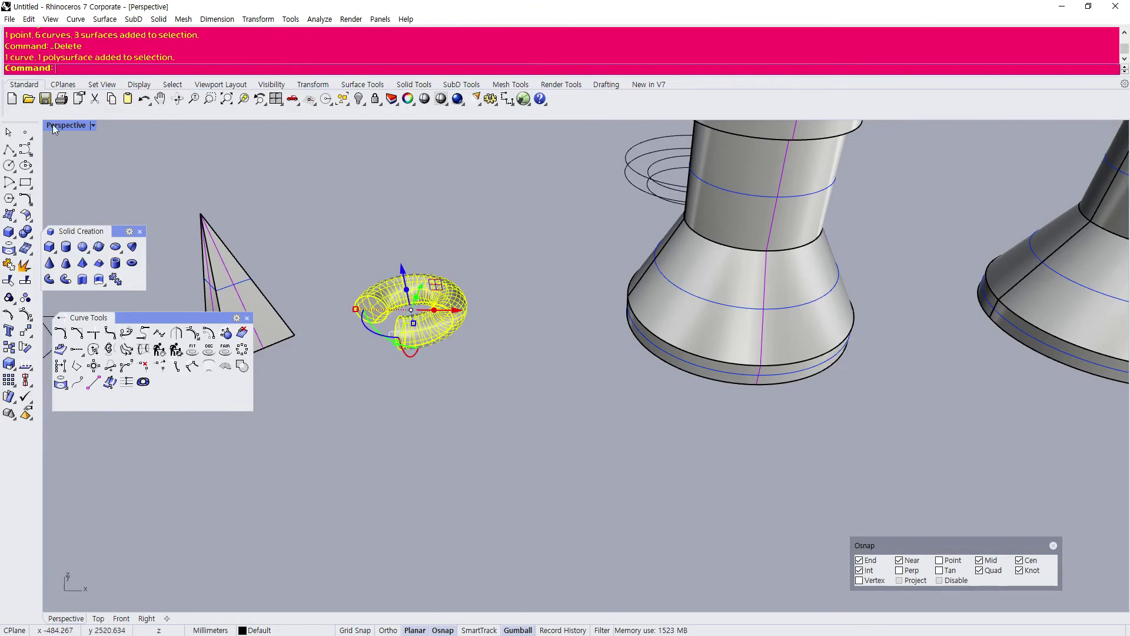
{"action": "double_click", "coordinate": [52, 125]}
{"action": "scroll", "coordinate": [221, 190], "scroll_direction": "down", "scroll_amount": 3}
{"action": "scroll", "coordinate": [289, 250], "scroll_direction": "up", "scroll_amount": 3}
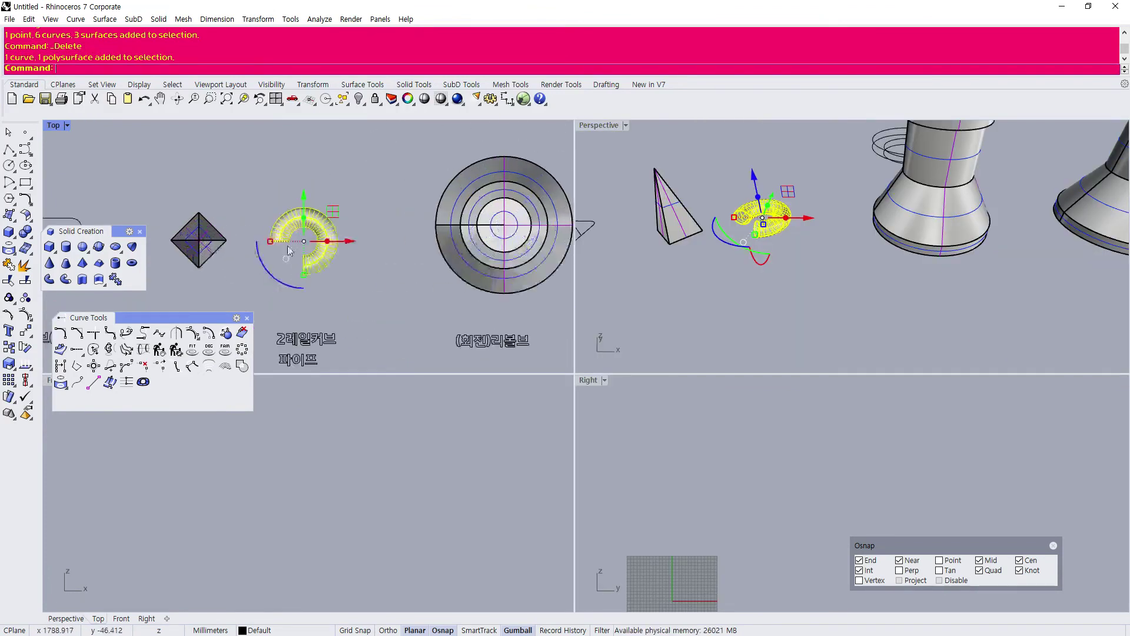
Select only the closed polysurface of the ring-shaped pipe in the Top view.
{"action": "scroll", "coordinate": [315, 268], "scroll_direction": "up", "scroll_amount": 6}
{"action": "left_click", "coordinate": [328, 285]}
{"action": "left_click", "coordinate": [324, 231]}
{"action": "scroll", "coordinate": [325, 230], "scroll_direction": "down", "scroll_amount": 2}
{"action": "scroll", "coordinate": [324, 231], "scroll_direction": "down", "scroll_amount": 2}
{"action": "scroll", "coordinate": [313, 235], "scroll_direction": "up", "scroll_amount": 2}
{"action": "right_click_drag", "start_coordinate": [253, 255], "coordinate": [254, 285]}
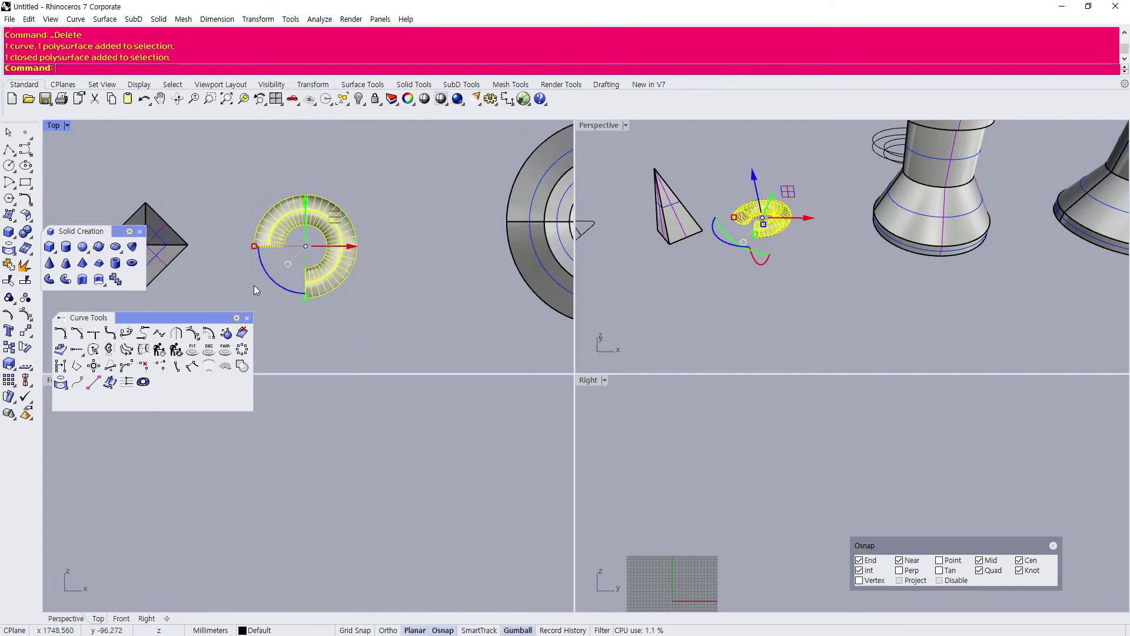
{"action": "scroll", "coordinate": [273, 266], "scroll_direction": "up", "scroll_amount": 1}
{"action": "left_click", "coordinate": [280, 252]}
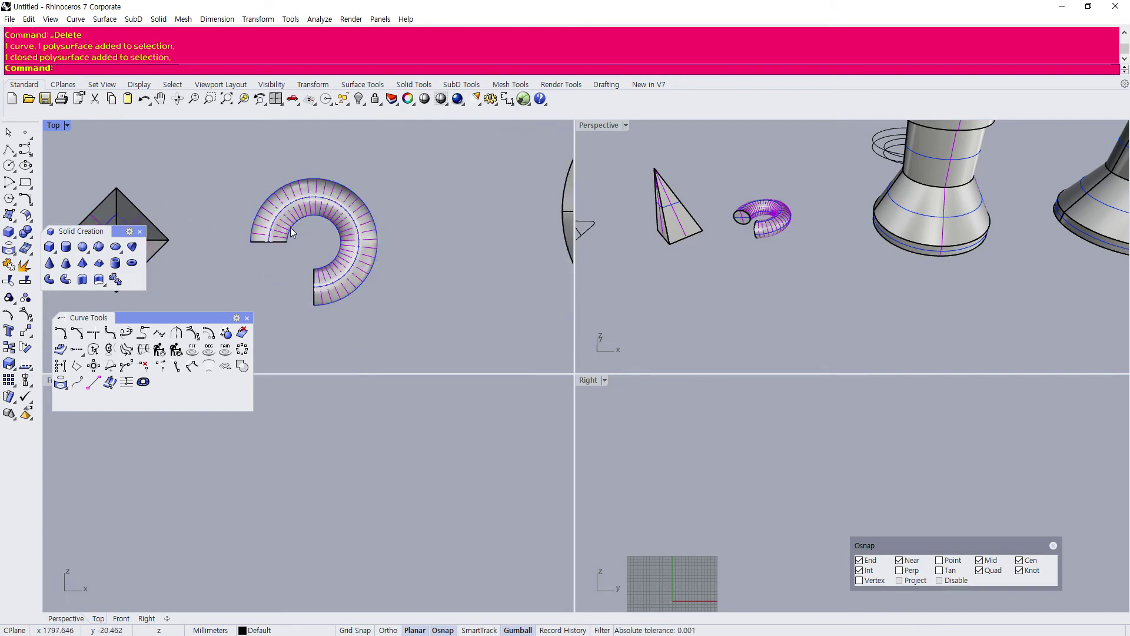
{"action": "left_click", "coordinate": [291, 227]}
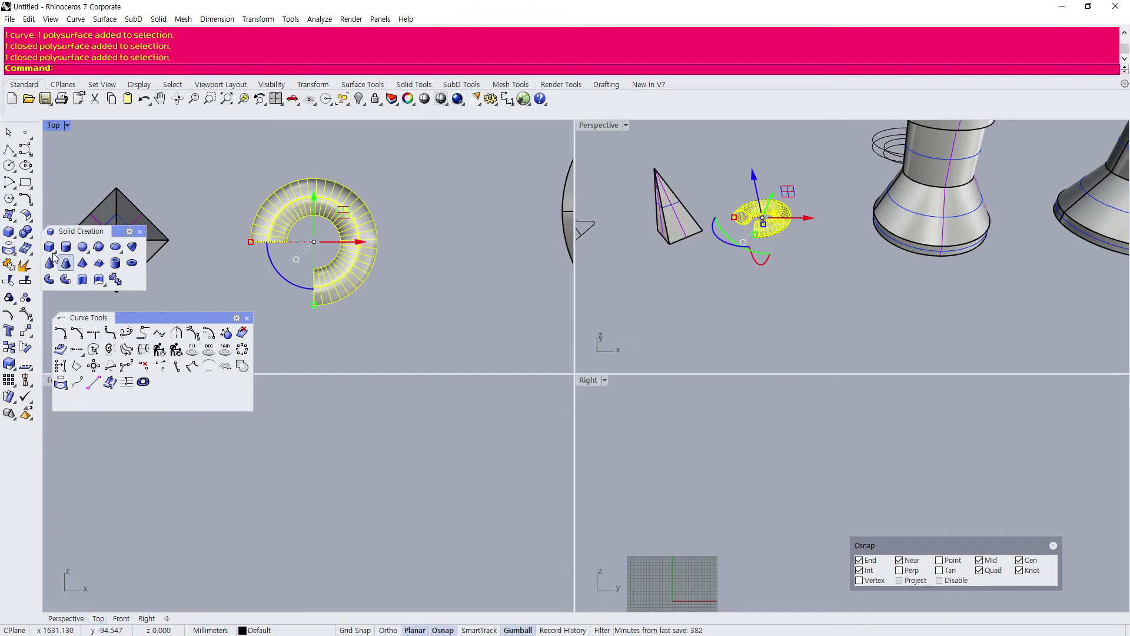
Create silhouette curves of the ring-shaped pipe and move them about 177 mm along the positive Y direction.
{"action": "left_click", "coordinate": [10, 249]}
{"action": "left_click_drag", "start_coordinate": [45, 241], "coordinate": [104, 156]}
{"action": "left_click", "coordinate": [183, 201]}
{"action": "scroll", "coordinate": [259, 238], "scroll_direction": "down", "scroll_amount": 5}
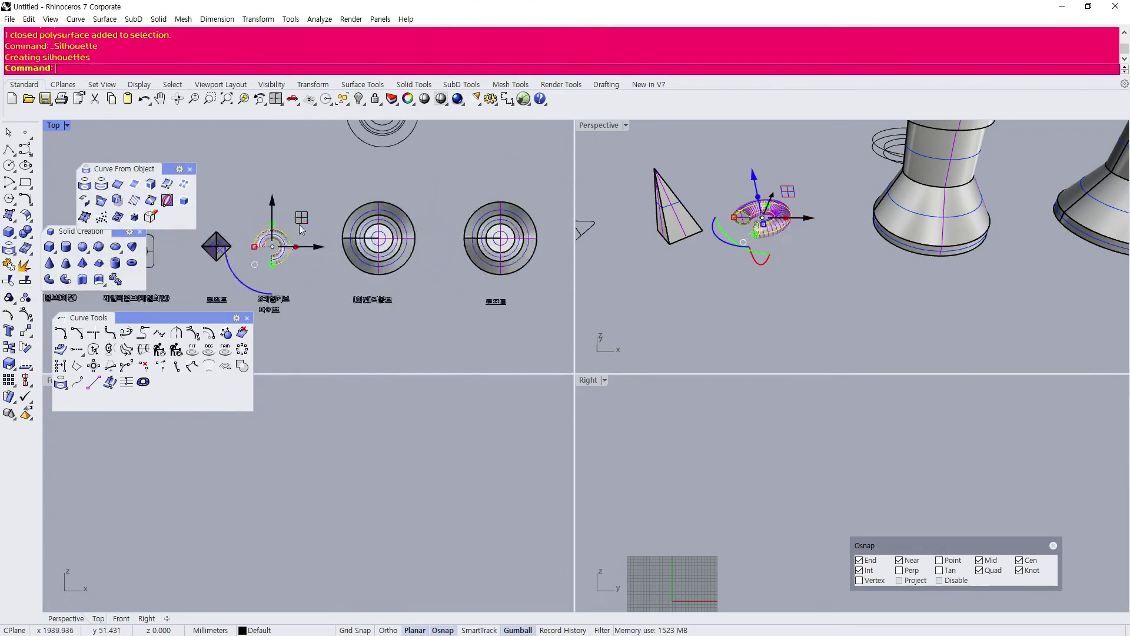
{"action": "left_click_drag", "start_coordinate": [279, 196], "coordinate": [280, 153]}
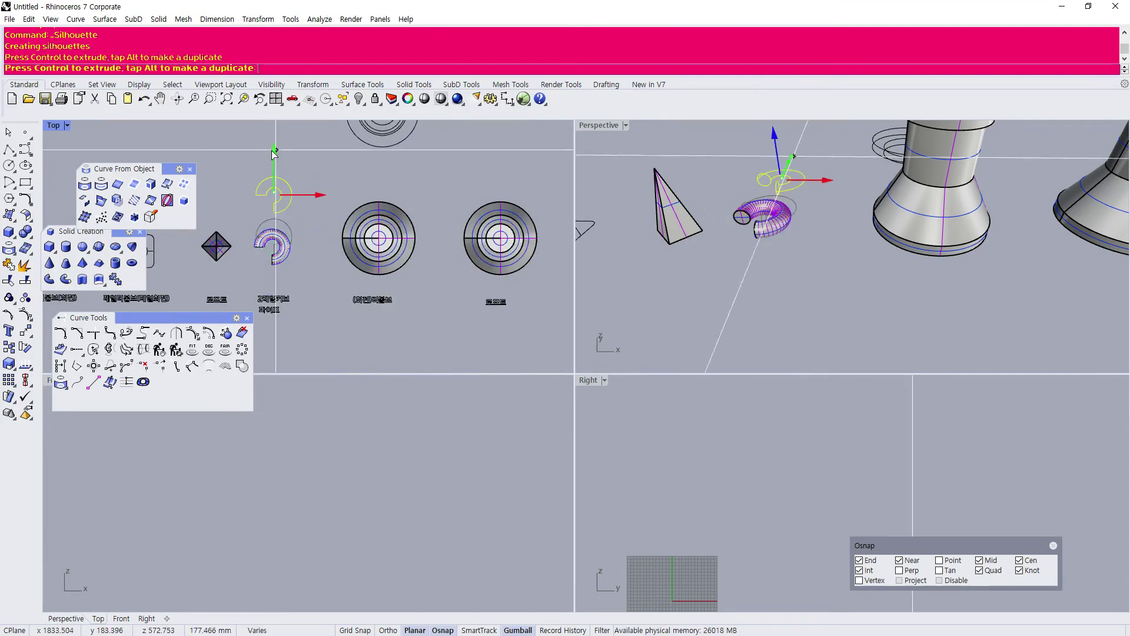
Maximize the Perspective view and examine the inner and outer rails and end profiles of the silhouette curves.
{"action": "double_click", "coordinate": [613, 125]}
{"action": "left_click", "coordinate": [545, 172]}
{"action": "right_click_drag", "start_coordinate": [545, 172], "coordinate": [527, 253]}
{"action": "scroll", "coordinate": [231, 246], "scroll_direction": "up", "scroll_amount": 6}
{"action": "left_click", "coordinate": [354, 261]}
{"action": "left_click", "coordinate": [369, 236]}
{"action": "left_click", "coordinate": [374, 201]}
{"action": "scroll", "coordinate": [407, 232], "scroll_direction": "down", "scroll_amount": 4}
{"action": "right_click_drag", "start_coordinate": [408, 232], "coordinate": [553, 288]}
{"action": "scroll", "coordinate": [574, 289], "scroll_direction": "down", "scroll_amount": 5}
{"action": "right_click_drag", "start_coordinate": [620, 355], "coordinate": [518, 283]}
{"action": "scroll", "coordinate": [462, 247], "scroll_direction": "up", "scroll_amount": 6}
{"action": "right_click_drag", "start_coordinate": [448, 277], "coordinate": [424, 330]}
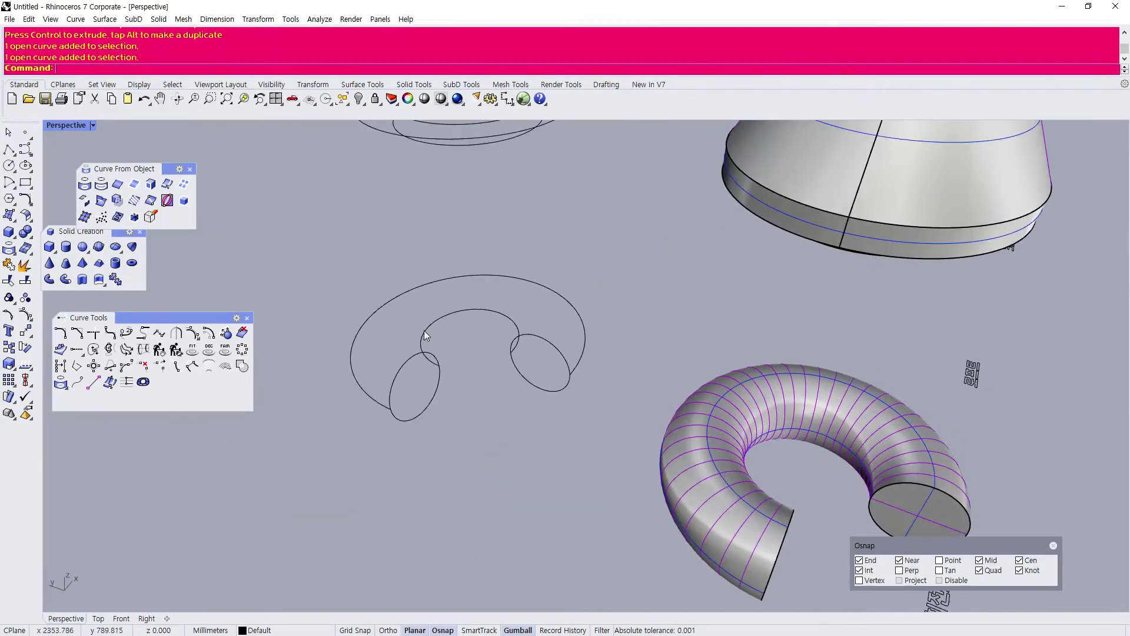
{"action": "left_click_drag", "start_coordinate": [227, 171], "coordinate": [701, 529]}
{"action": "right_click_drag", "start_coordinate": [640, 529], "coordinate": [518, 501]}
{"action": "left_click", "coordinate": [105, 19]}
{"action": "left_click", "coordinate": [135, 71]}
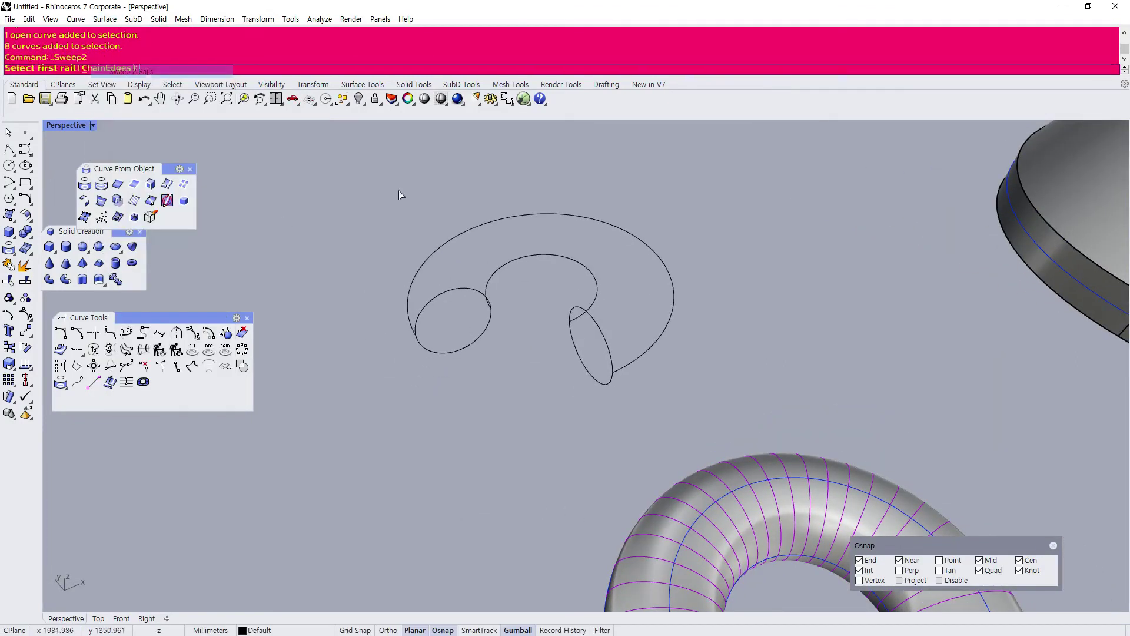
{"action": "left_click", "coordinate": [488, 277]}
{"action": "left_click", "coordinate": [410, 311]}
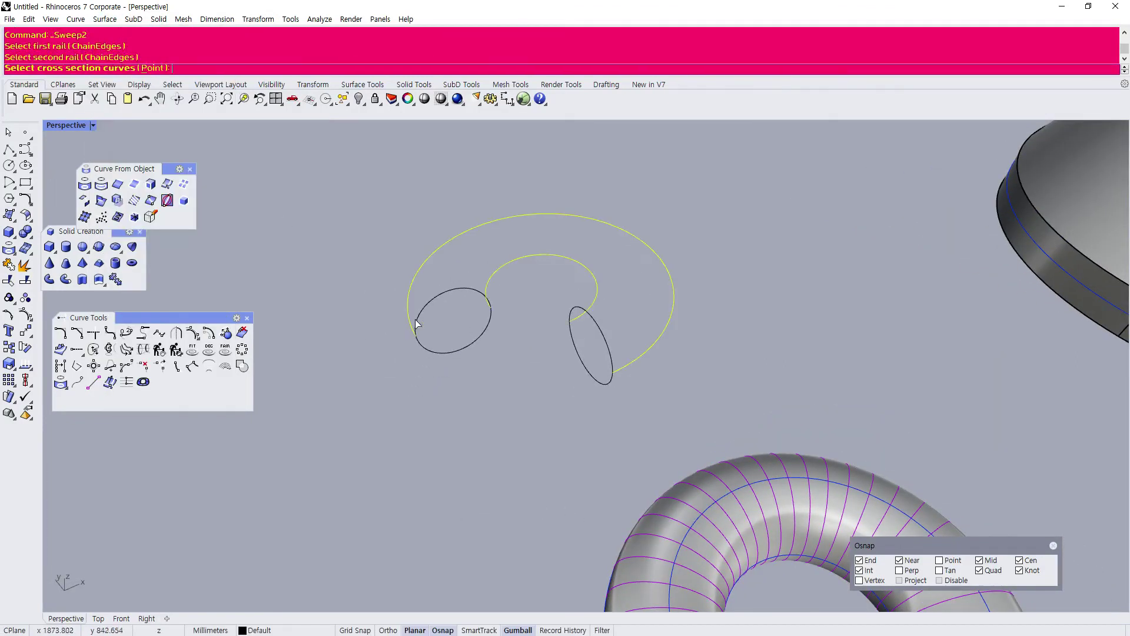
{"action": "scroll", "coordinate": [453, 312], "scroll_direction": "down", "scroll_amount": 5}
{"action": "scroll", "coordinate": [463, 318], "scroll_direction": "up", "scroll_amount": 6}
{"action": "right_click_drag", "start_coordinate": [429, 368], "coordinate": [455, 369]}
{"action": "left_click", "coordinate": [423, 352]}
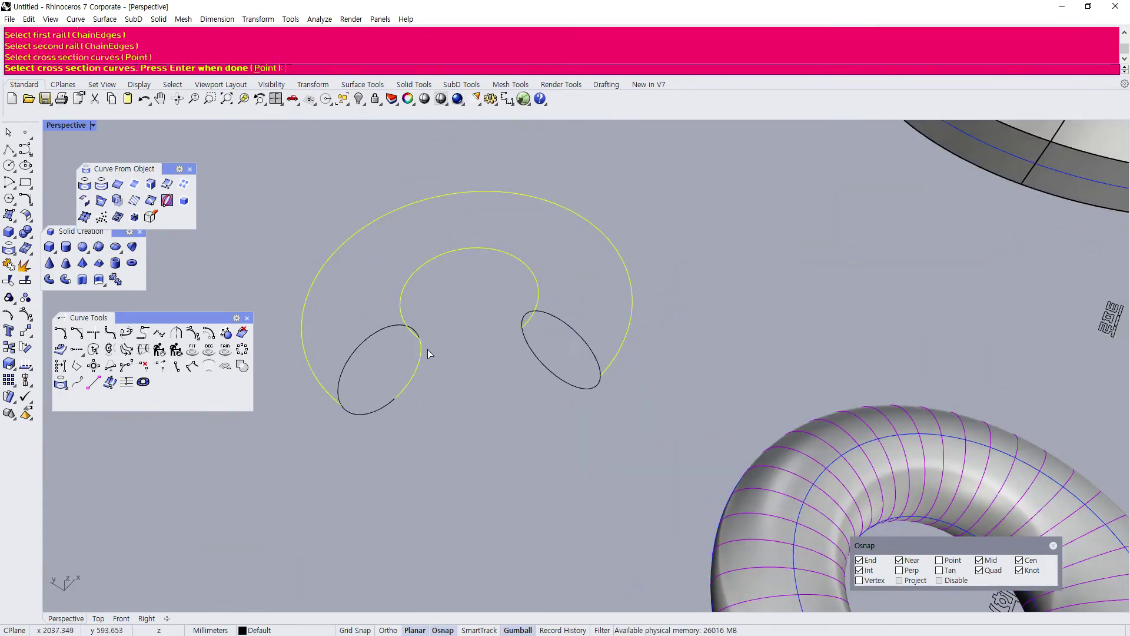
{"action": "key", "text": "Escape"}
Join the curve segments of each of the two round end profiles into closed curves.
{"action": "left_click_drag", "start_coordinate": [331, 311], "coordinate": [451, 483]}
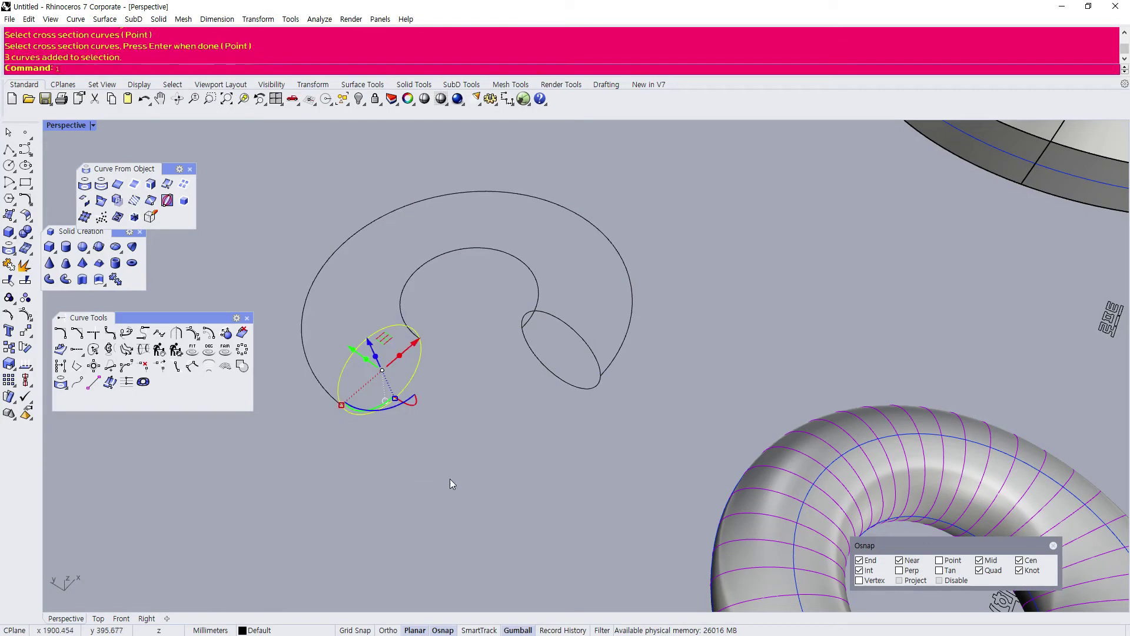
{"action": "left_click", "coordinate": [8, 265]}
{"action": "left_click_drag", "start_coordinate": [499, 305], "coordinate": [640, 436]}
{"action": "key", "text": "ctrl+j"}
Sweep the two closed end profiles along the inner and outer arcs with a two-rail sweep.
{"action": "left_click", "coordinate": [105, 19]}
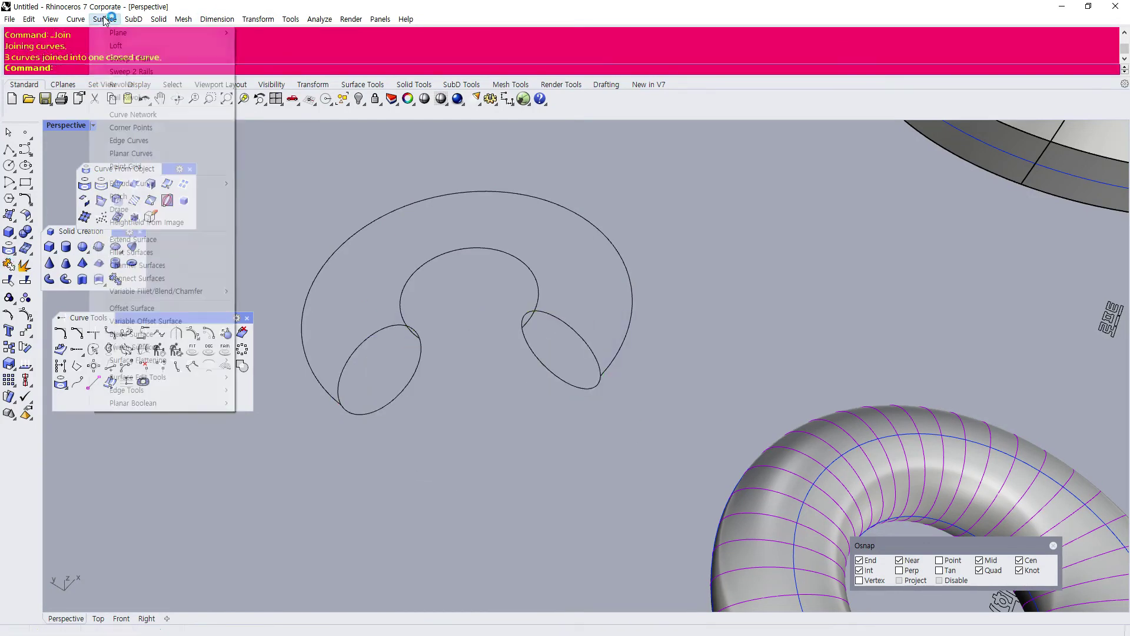
{"action": "left_click", "coordinate": [118, 59]}
{"action": "left_click", "coordinate": [403, 303]}
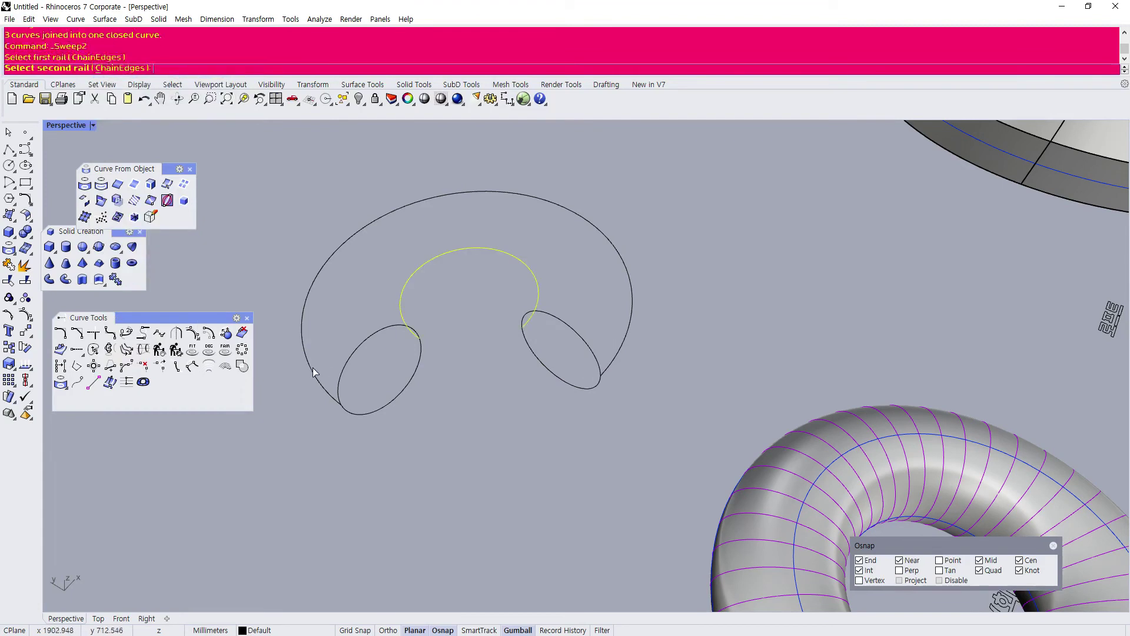
{"action": "left_click", "coordinate": [326, 383]}
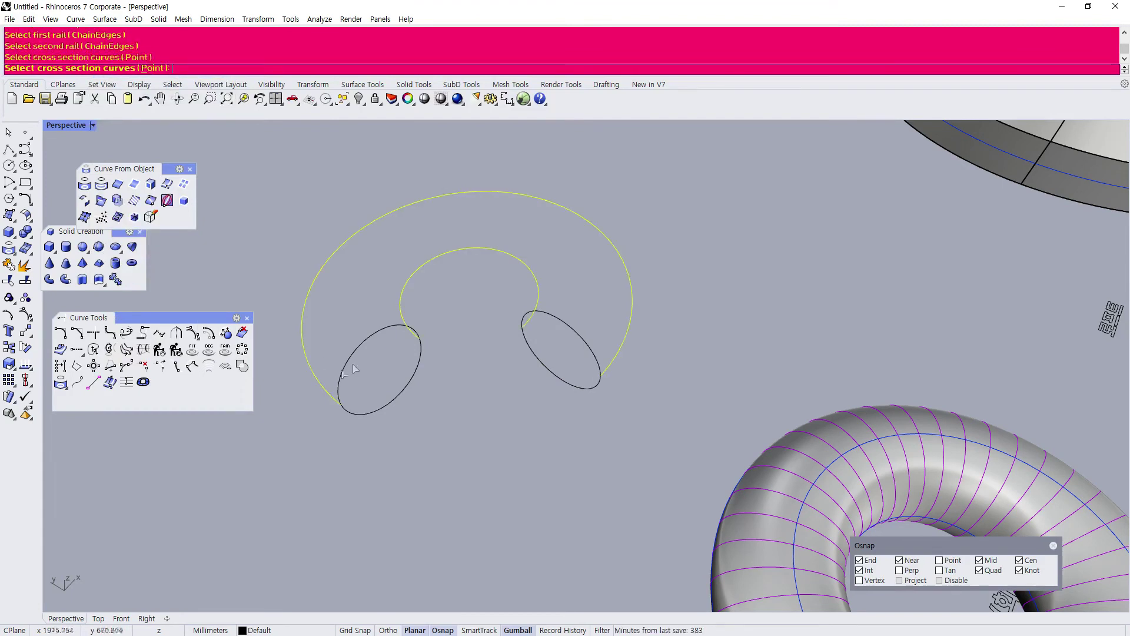
{"action": "left_click", "coordinate": [339, 377]}
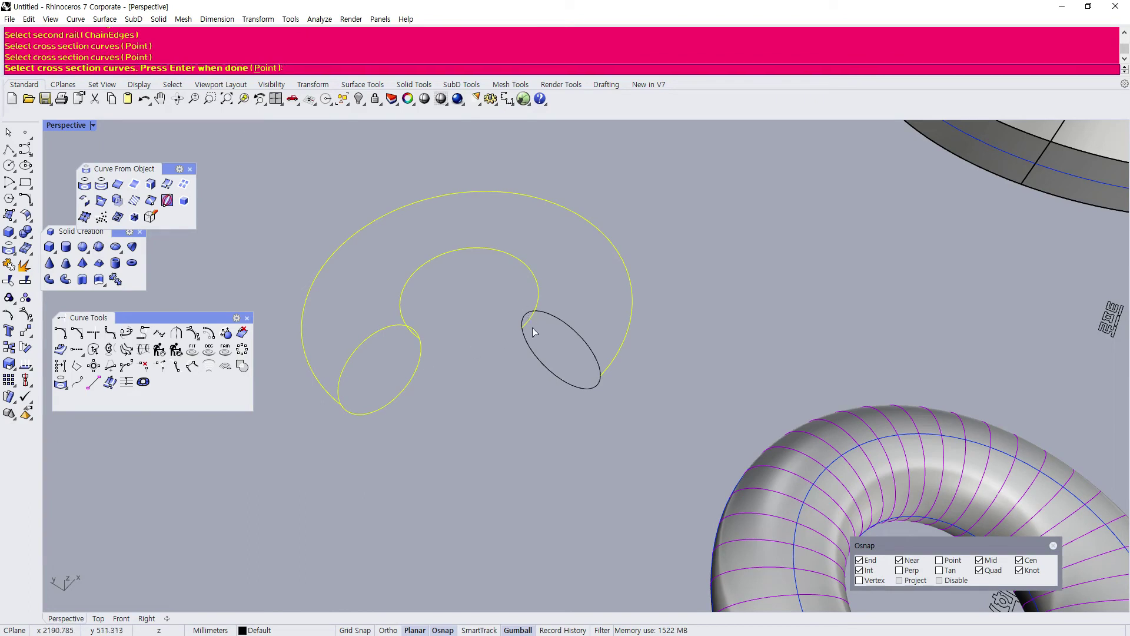
{"action": "left_click", "coordinate": [599, 370]}
{"action": "key", "text": "Return"}
{"action": "key", "text": "Return"}
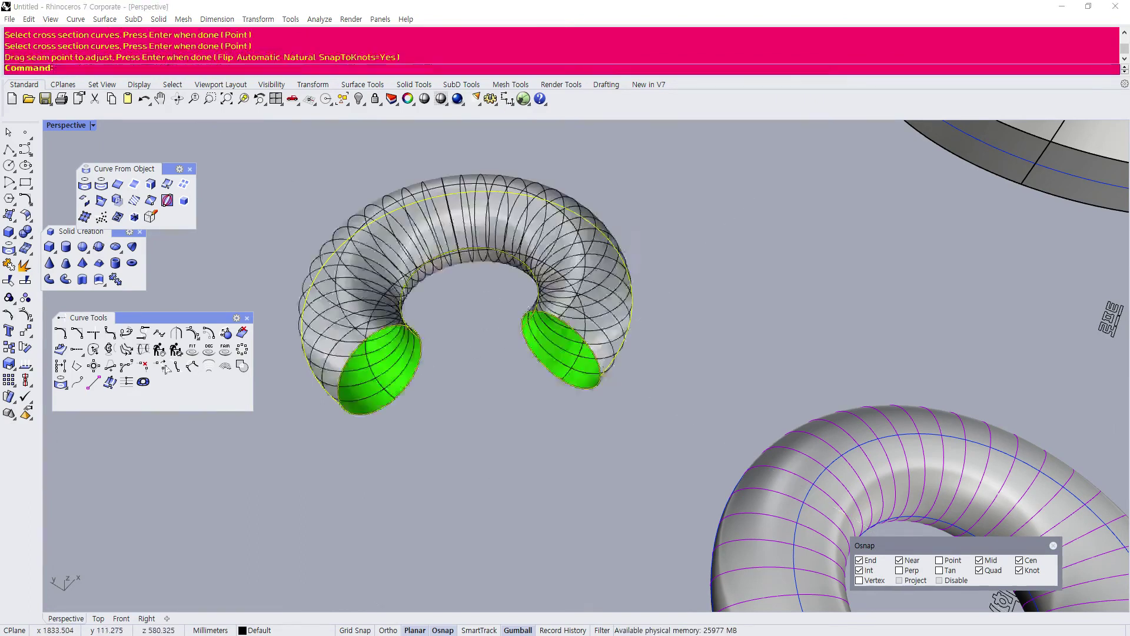
{"action": "left_click", "coordinate": [166, 369]}
Create planar surfaces on the two open round ends of the swept ring.
{"action": "scroll", "coordinate": [429, 323], "scroll_direction": "down", "scroll_amount": 5}
{"action": "right_click_drag", "start_coordinate": [429, 322], "coordinate": [414, 353]}
{"action": "scroll", "coordinate": [479, 313], "scroll_direction": "up", "scroll_amount": 5}
{"action": "right_click_drag", "start_coordinate": [480, 313], "coordinate": [448, 343]}
{"action": "scroll", "coordinate": [456, 337], "scroll_direction": "down", "scroll_amount": 5}
{"action": "scroll", "coordinate": [541, 274], "scroll_direction": "up", "scroll_amount": 4}
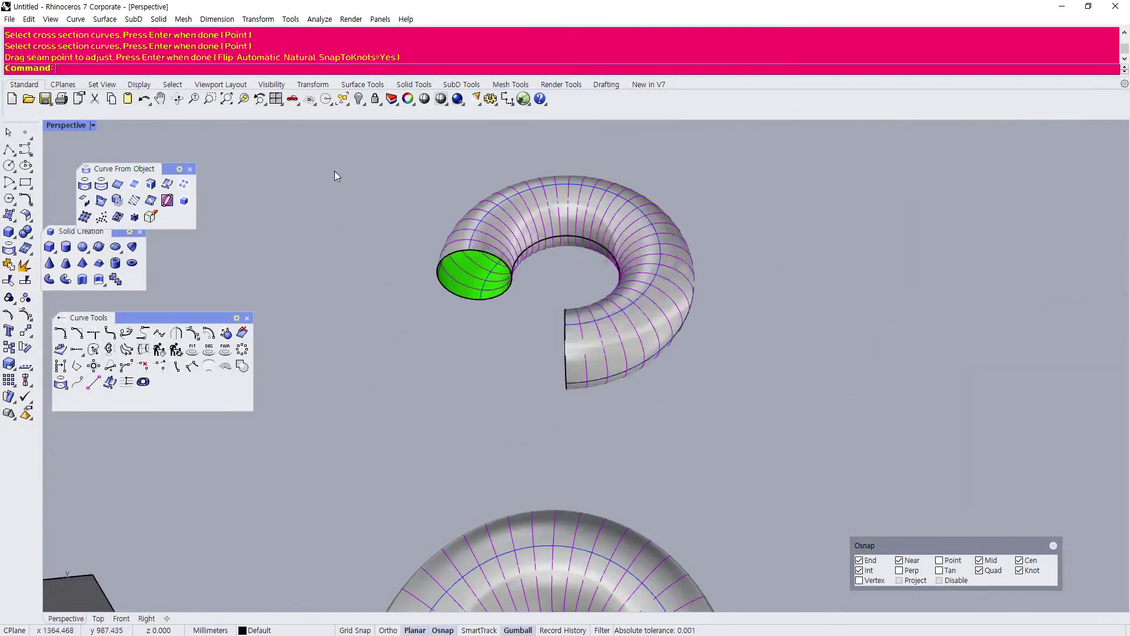
{"action": "left_click", "coordinate": [94, 21]}
{"action": "left_click", "coordinate": [277, 154]}
{"action": "left_click_drag", "start_coordinate": [378, 227], "coordinate": [590, 347]}
{"action": "right_click", "coordinate": [518, 321]}
{"action": "right_click_drag", "start_coordinate": [518, 321], "coordinate": [495, 331]}
{"action": "right_click", "coordinate": [537, 286]}
{"action": "left_click_drag", "start_coordinate": [541, 282], "coordinate": [592, 423]}
{"action": "key", "text": "Return"}
Move the swept ring surface off its rail curves and delete it.
{"action": "scroll", "coordinate": [605, 414], "scroll_direction": "down", "scroll_amount": 6}
{"action": "left_click_drag", "start_coordinate": [552, 343], "coordinate": [586, 345]}
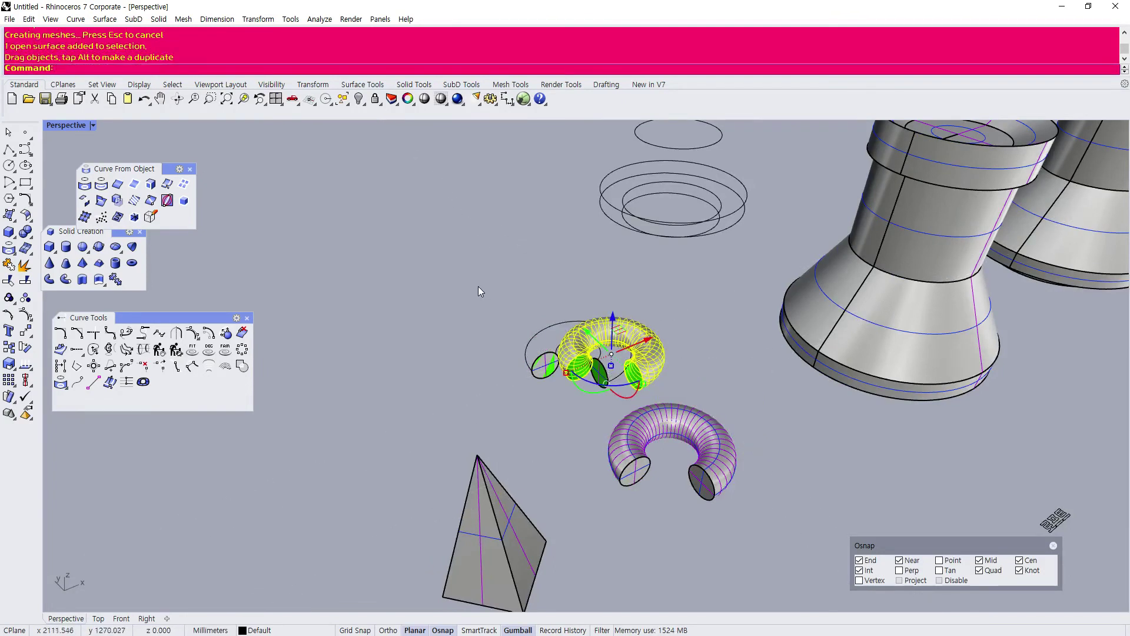
{"action": "key", "text": "Delete"}
{"action": "right_click_drag", "start_coordinate": [430, 235], "coordinate": [448, 418]}
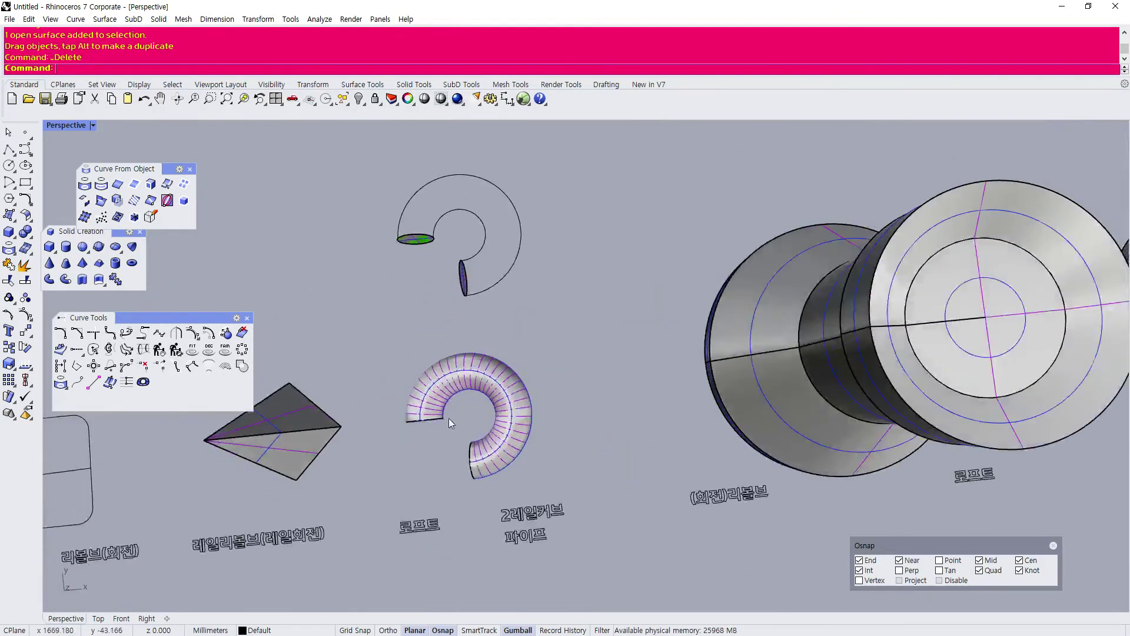
Move the capped ring solid away from its single arc curve and select the arc.
{"action": "left_click", "coordinate": [453, 386]}
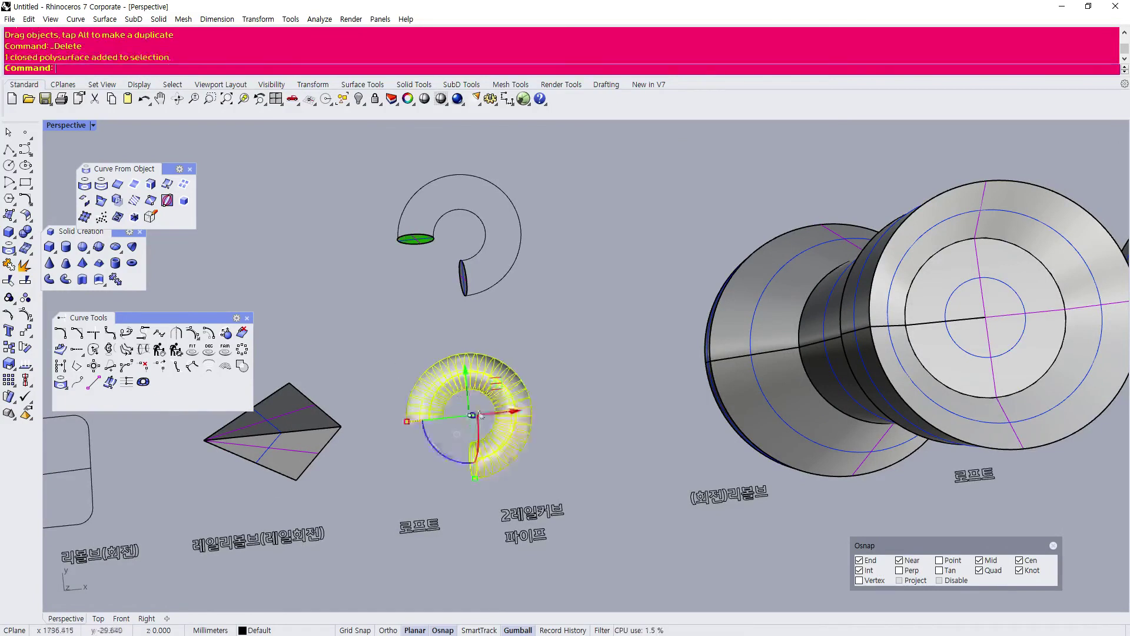
{"action": "left_click_drag", "start_coordinate": [497, 384], "coordinate": [372, 282]}
{"action": "left_click", "coordinate": [504, 348]}
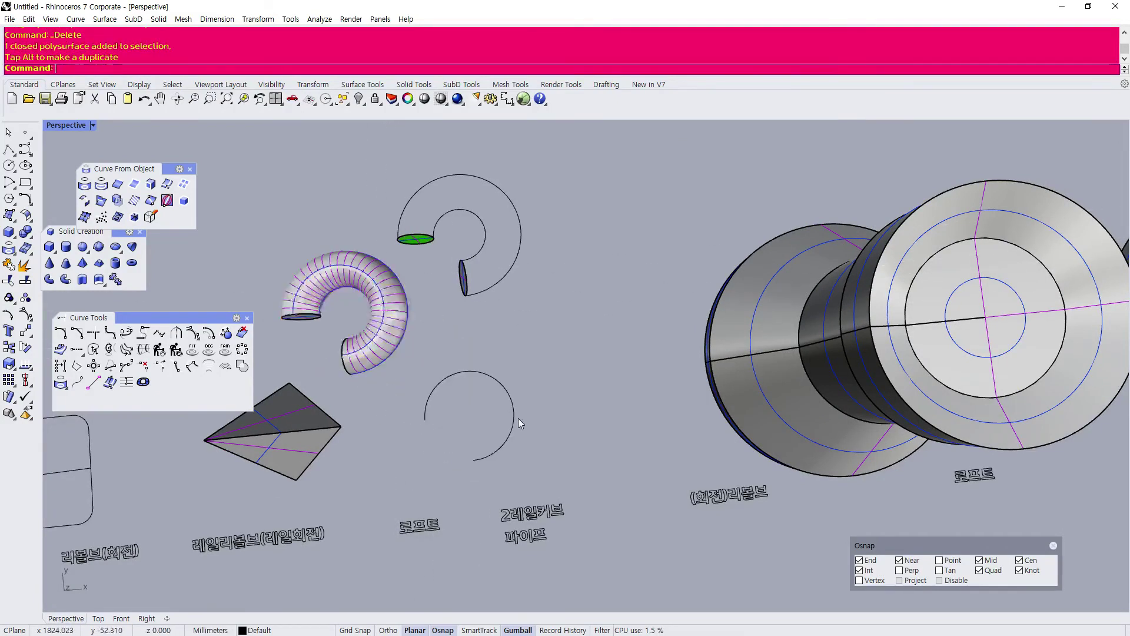
{"action": "left_click", "coordinate": [506, 446]}
{"action": "right_click_drag", "start_coordinate": [539, 440], "coordinate": [521, 384]}
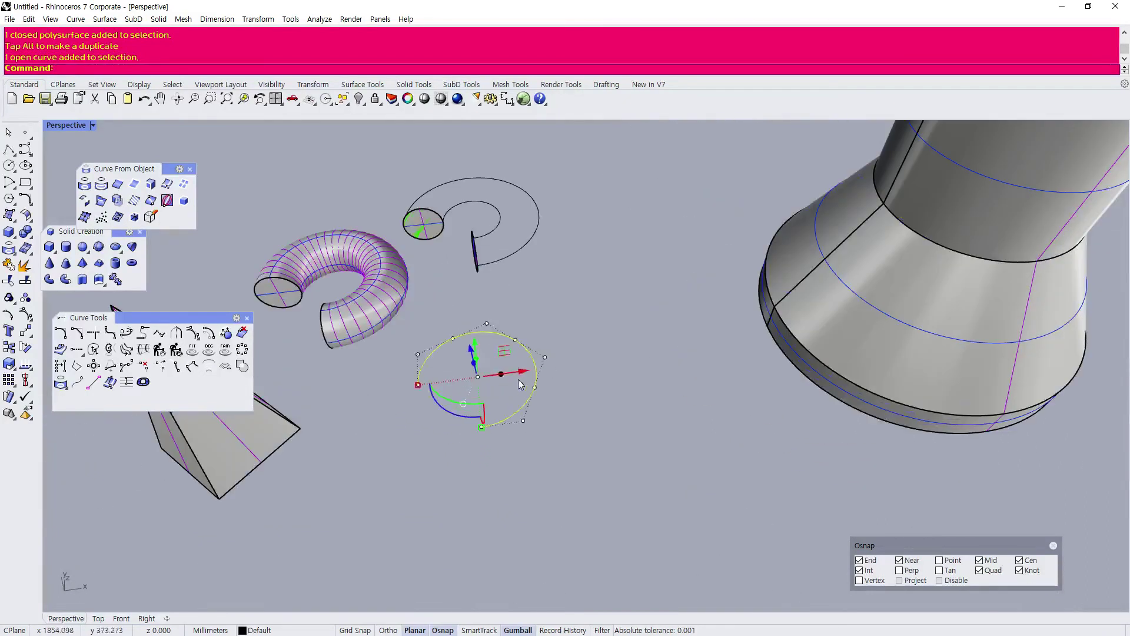
{"action": "left_click", "coordinate": [492, 422]}
{"action": "right_click_drag", "start_coordinate": [492, 423], "coordinate": [314, 324]}
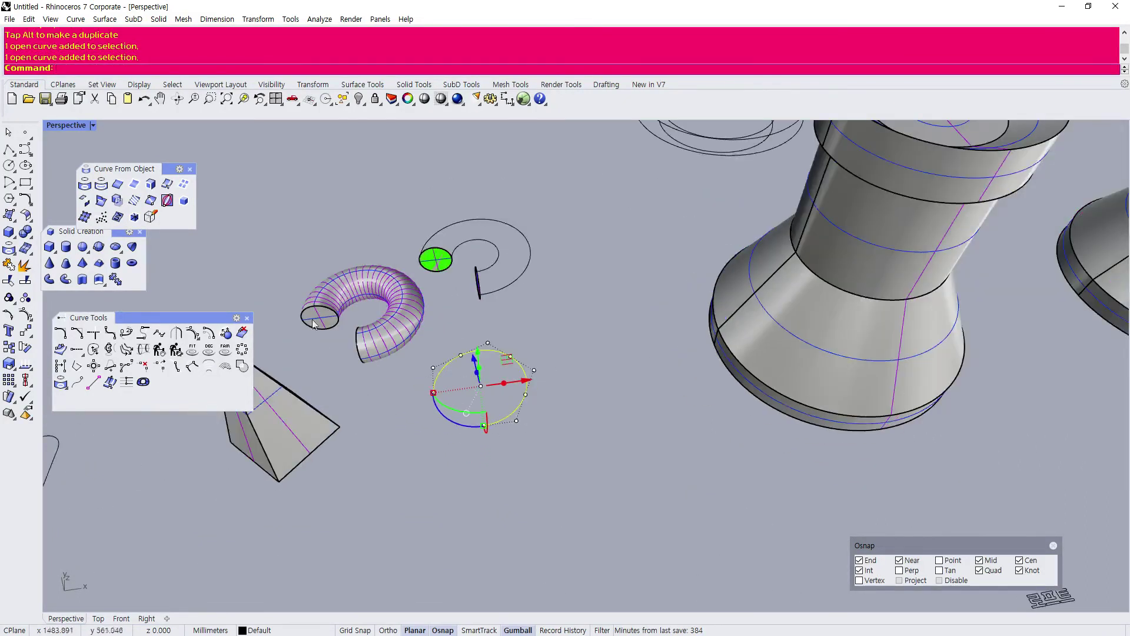
Draw a circle about 276 mm in diameter in the empty area of the top view, above the row of solids.
{"action": "double_click", "coordinate": [66, 125]}
{"action": "scroll", "coordinate": [270, 244], "scroll_direction": "up", "scroll_amount": 3}
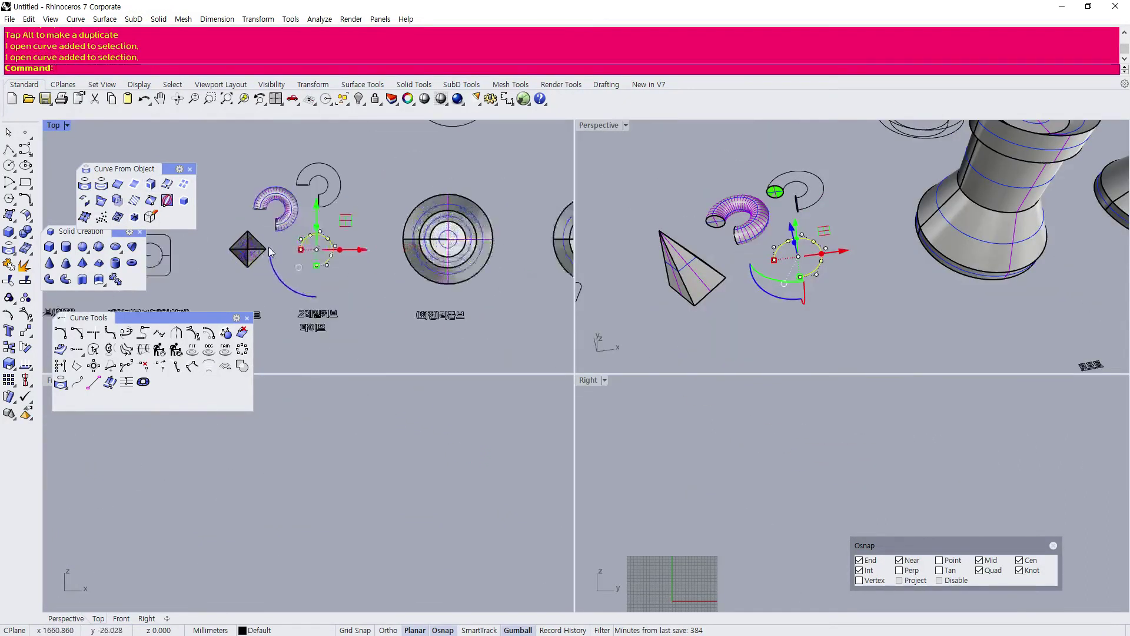
{"action": "right_click_drag", "start_coordinate": [273, 242], "coordinate": [357, 343]}
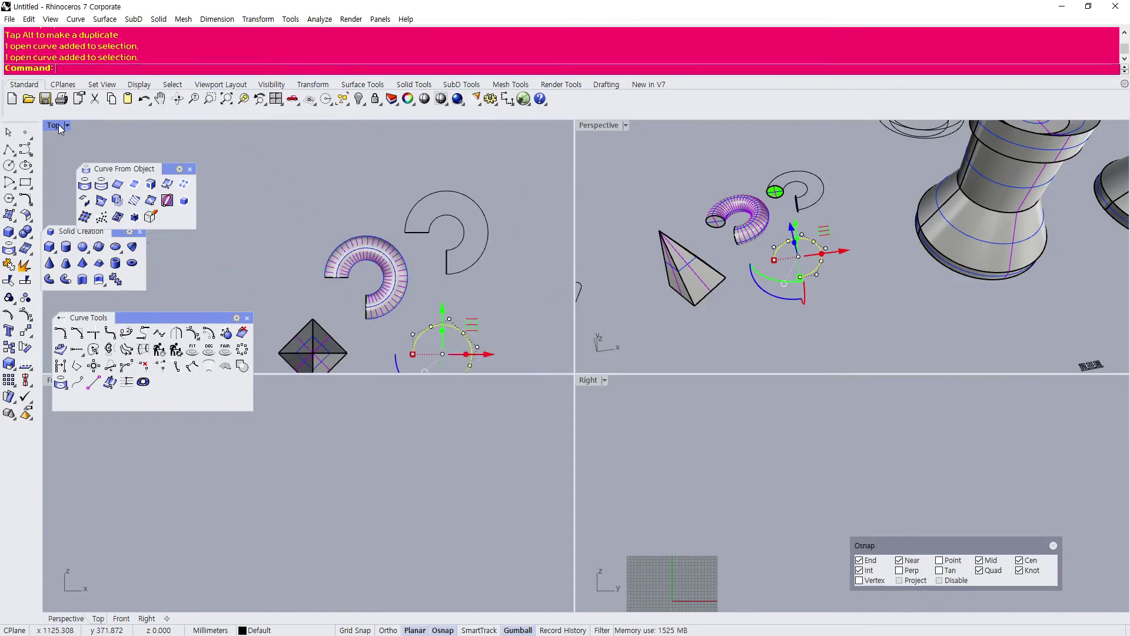
{"action": "double_click", "coordinate": [59, 125]}
{"action": "scroll", "coordinate": [331, 336], "scroll_direction": "down", "scroll_amount": 3}
{"action": "left_click", "coordinate": [9, 166]}
{"action": "left_click", "coordinate": [357, 266]}
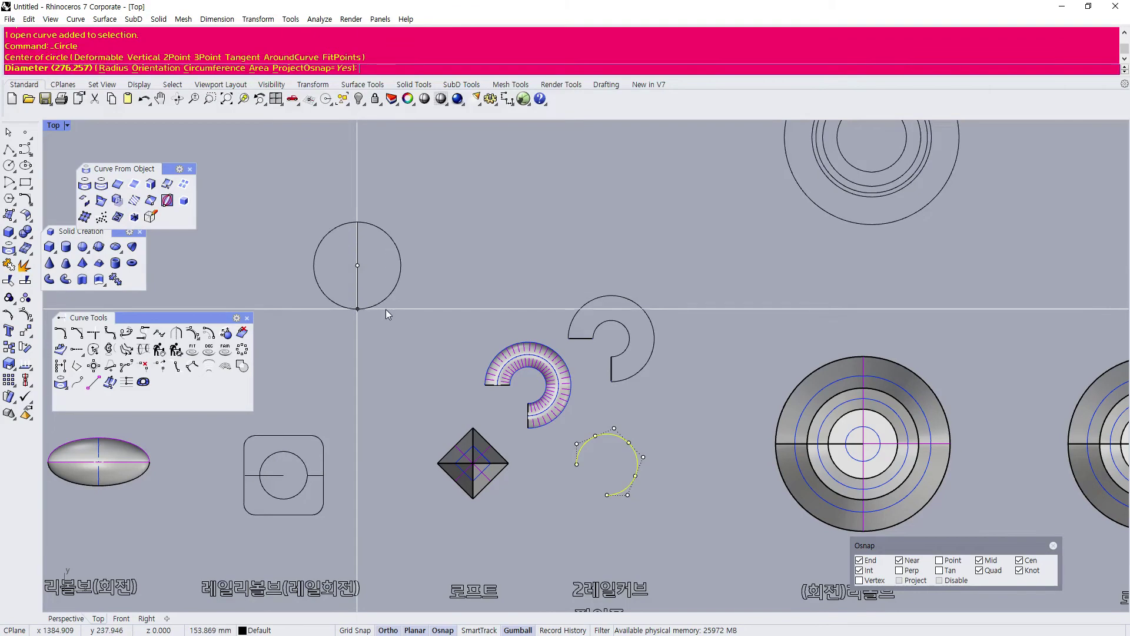
{"action": "left_click", "coordinate": [393, 294]}
{"action": "left_click", "coordinate": [395, 294]}
{"action": "scroll", "coordinate": [352, 274], "scroll_direction": "up", "scroll_amount": 3}
{"action": "left_click", "coordinate": [263, 259]}
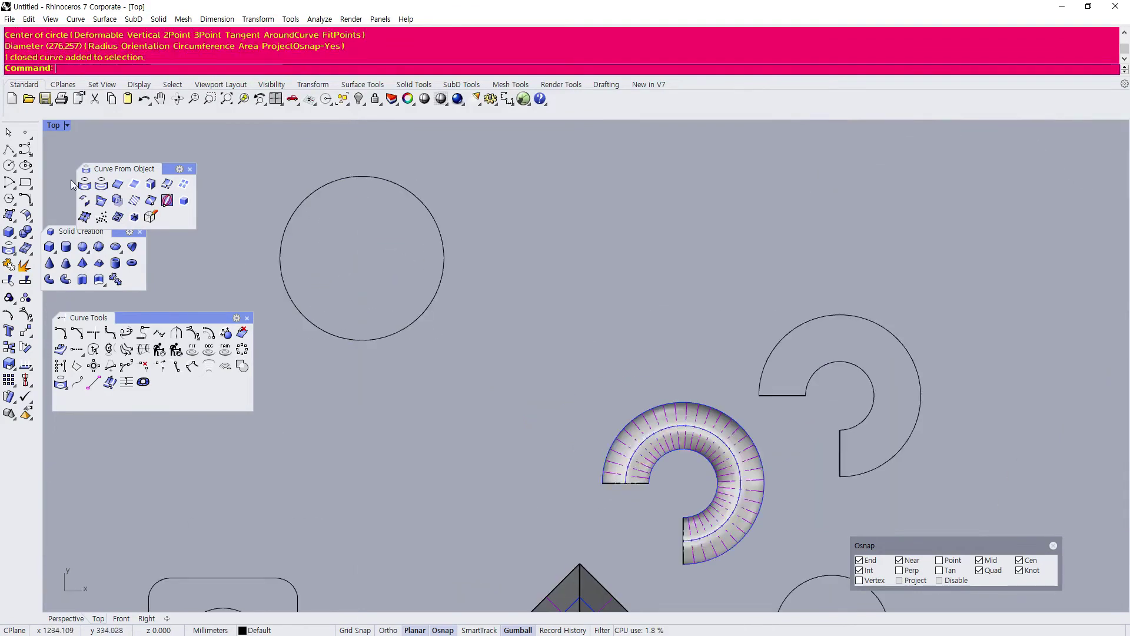
Draw a horizontal line from the circle's left quadrant point to just past its centre.
{"action": "left_click", "coordinate": [9, 150]}
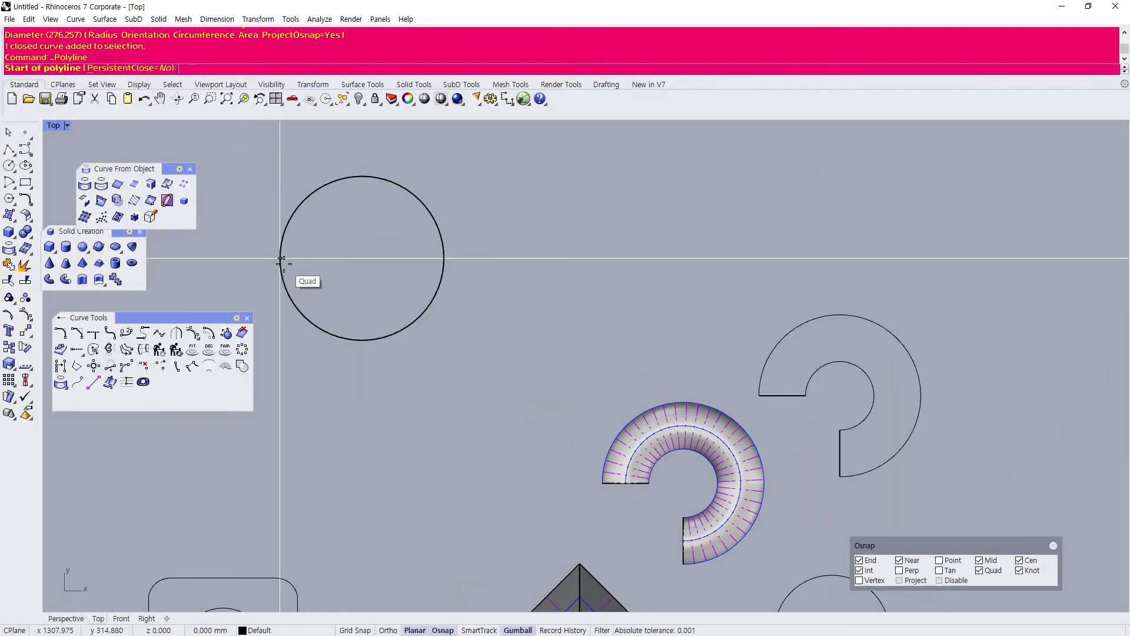
{"action": "left_click", "coordinate": [281, 258]}
{"action": "left_click", "coordinate": [402, 258]}
{"action": "key", "text": "Return"}
{"action": "key", "text": "Return"}
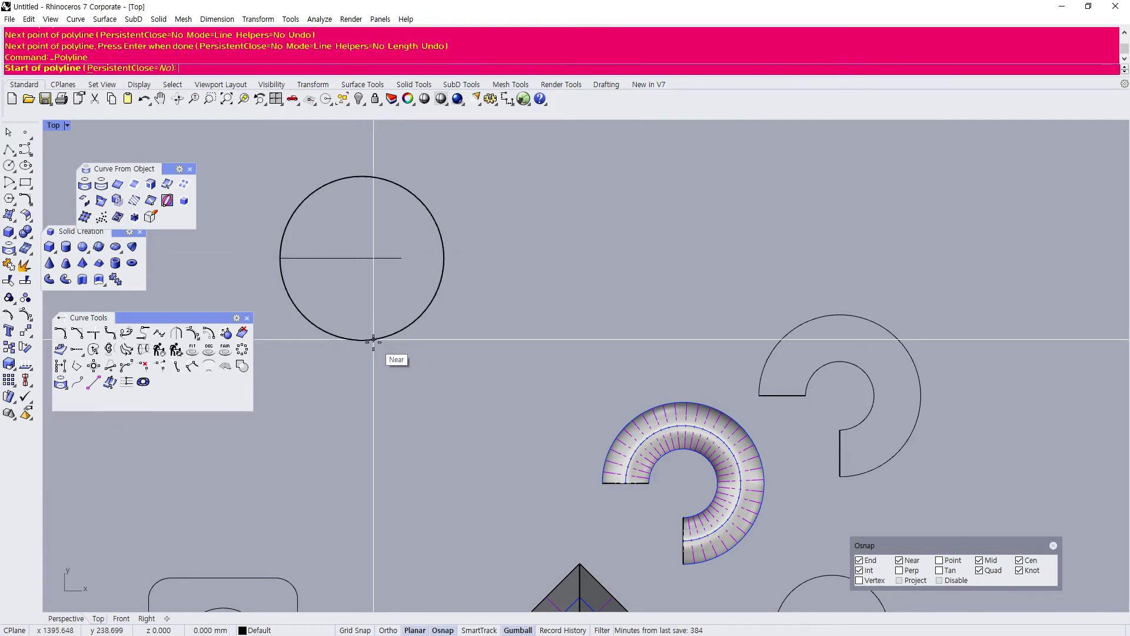
Draw a vertical line from the circle's bottom quadrant point to just past its centre, with object snaps enabled.
{"action": "scroll", "coordinate": [362, 339], "scroll_direction": "up", "scroll_amount": 3}
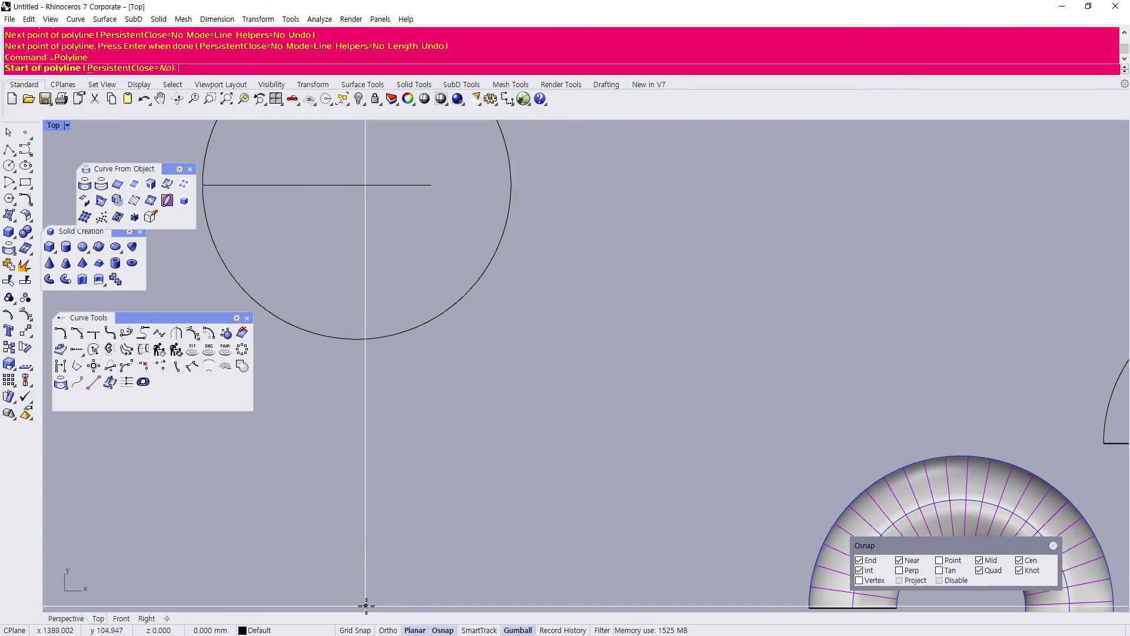
{"action": "left_click", "coordinate": [442, 630]}
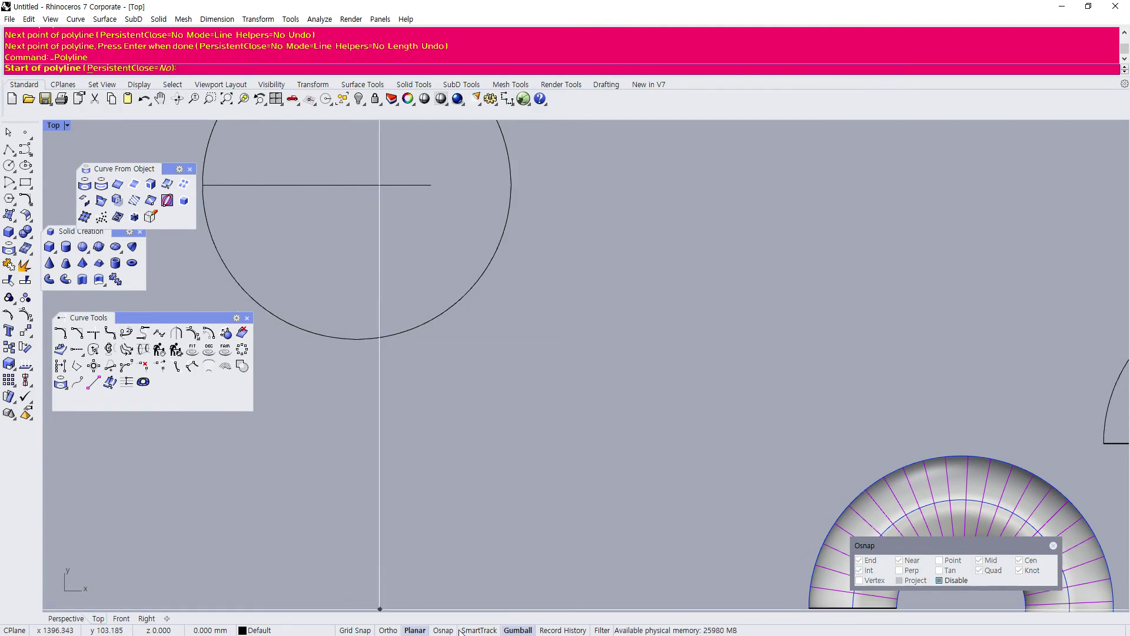
{"action": "left_click_drag", "start_coordinate": [920, 551], "coordinate": [289, 521]}
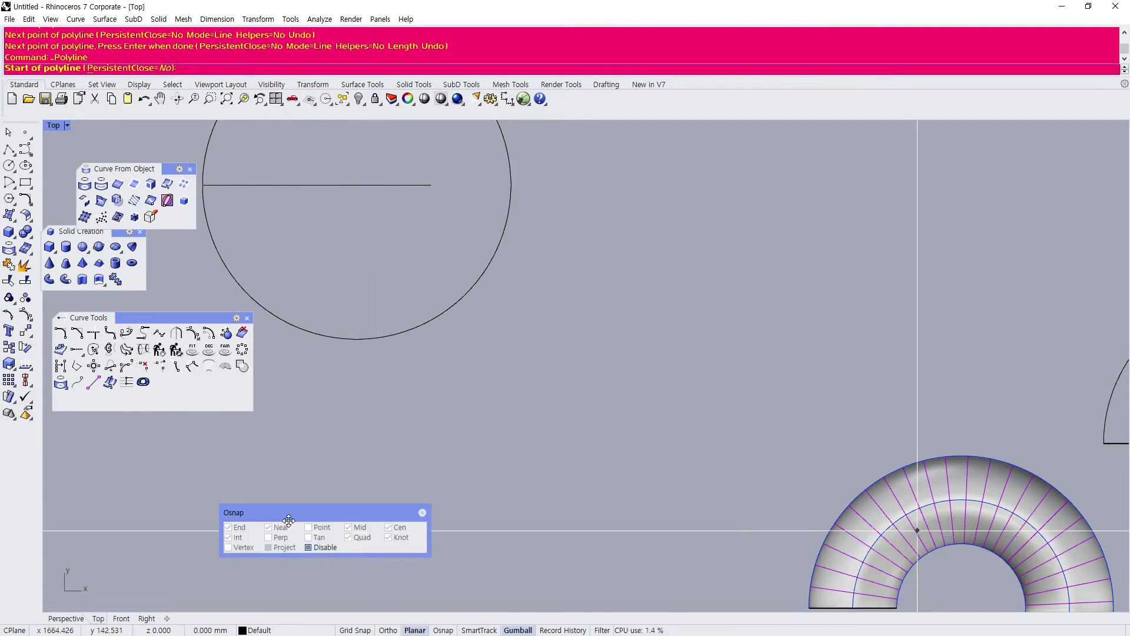
{"action": "left_click", "coordinate": [310, 548]}
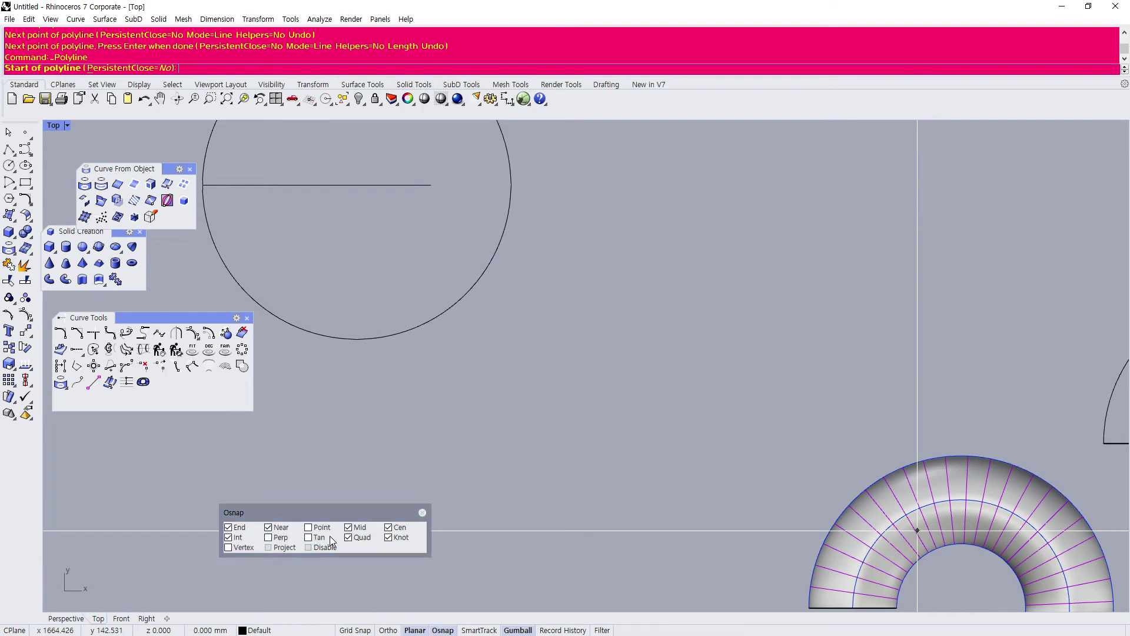
{"action": "left_click", "coordinate": [358, 339]}
{"action": "key", "text": "F8"}
{"action": "left_click", "coordinate": [336, 155], "text": "shift"}
{"action": "key", "text": "Return"}
Trim away the circle's lower-left quarter and the two construction lines, leaving a three-quarter arc.
{"action": "scroll", "coordinate": [442, 297], "scroll_direction": "down", "scroll_amount": 6}
{"action": "left_click_drag", "start_coordinate": [459, 329], "coordinate": [224, 147]}
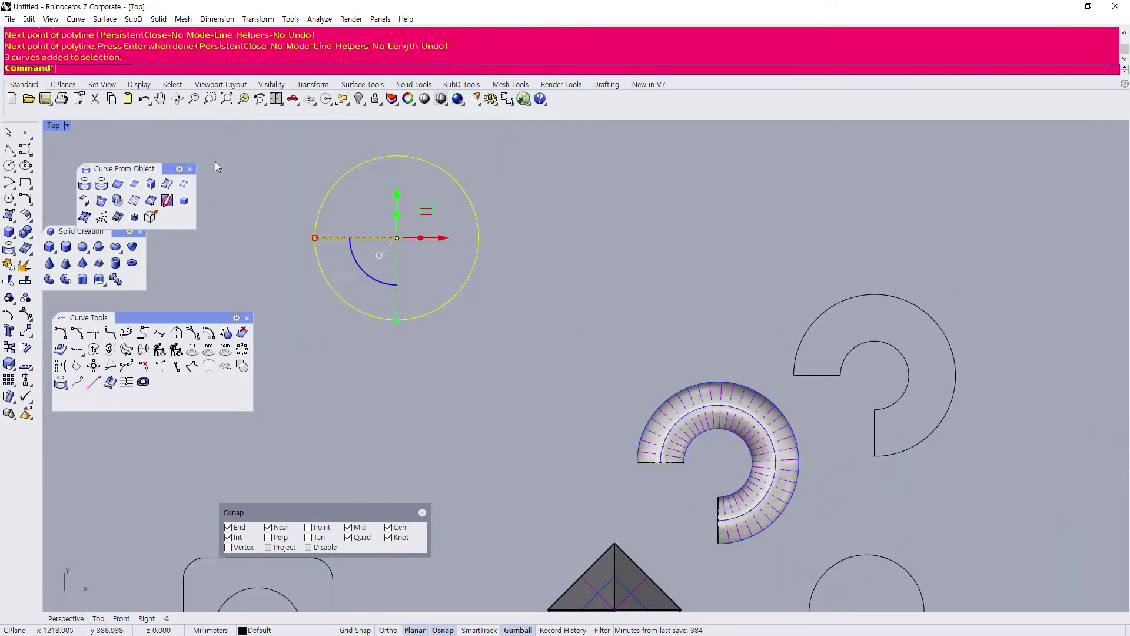
{"action": "left_click", "coordinate": [25, 265]}
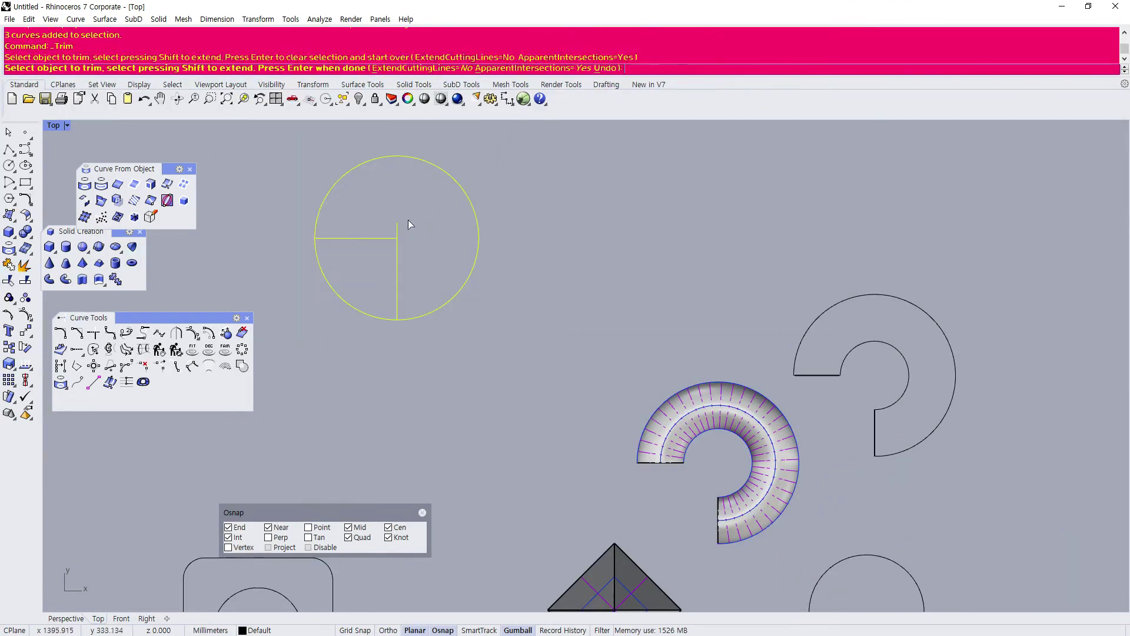
{"action": "left_click_drag", "start_coordinate": [280, 264], "coordinate": [277, 262]}
{"action": "left_click_drag", "start_coordinate": [431, 253], "coordinate": [361, 215]}
{"action": "key", "text": "Return"}
{"action": "scroll", "coordinate": [358, 256], "scroll_direction": "down", "scroll_amount": 2}
{"action": "scroll", "coordinate": [362, 253], "scroll_direction": "up", "scroll_amount": 2}
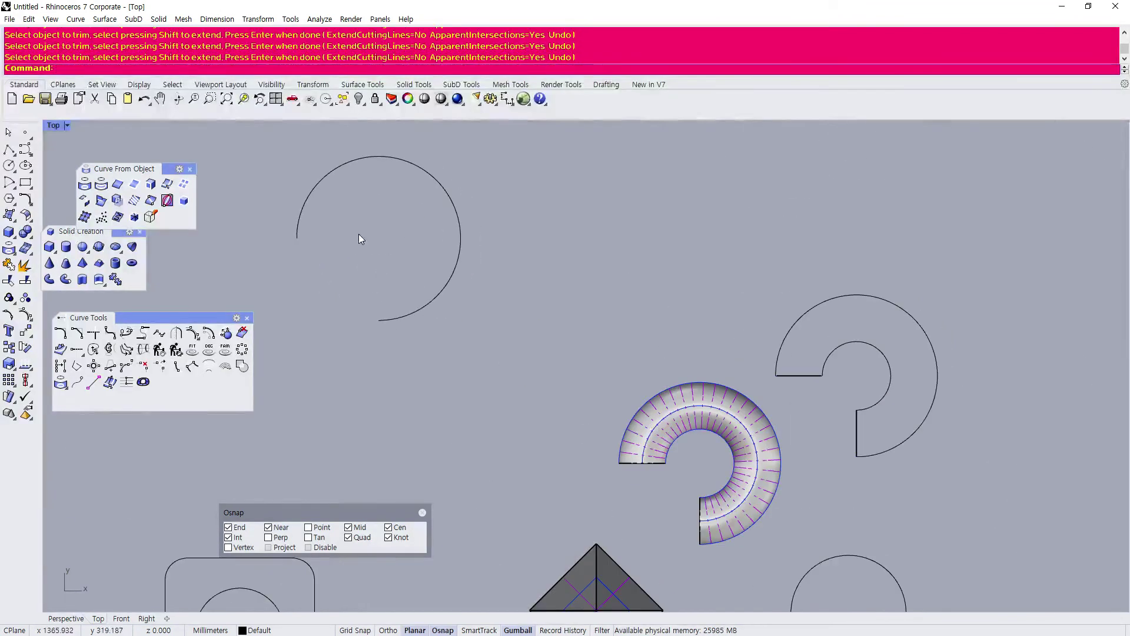
Create a single-walled pipe with flat caps along the three-quarter arc, then select the pipe and its arc.
{"action": "left_click", "coordinate": [430, 305]}
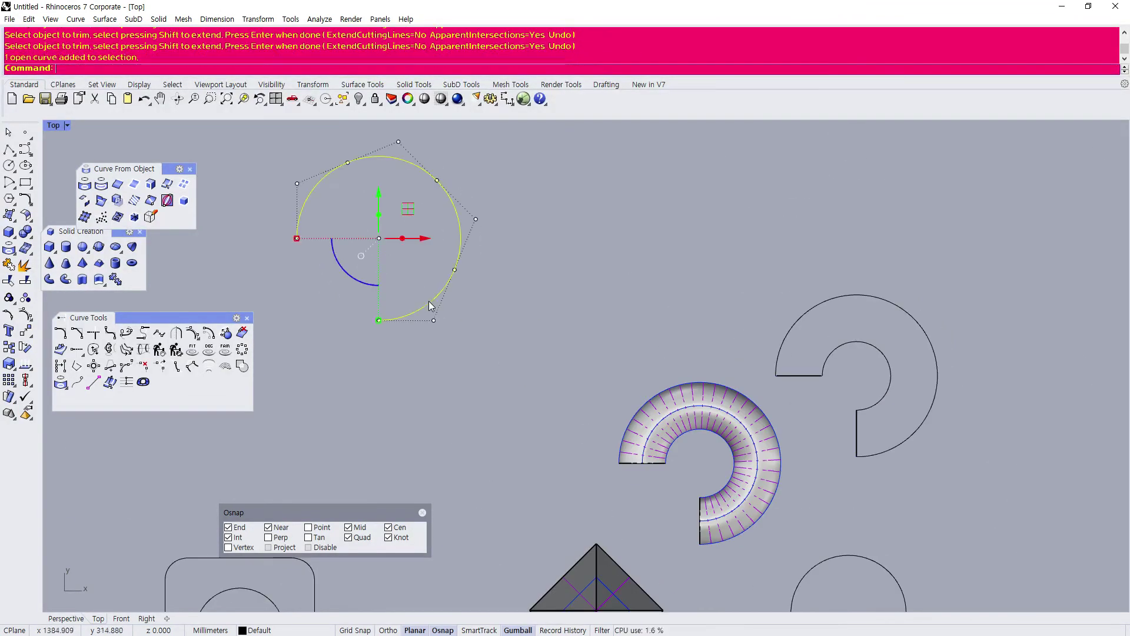
{"action": "left_click", "coordinate": [65, 280]}
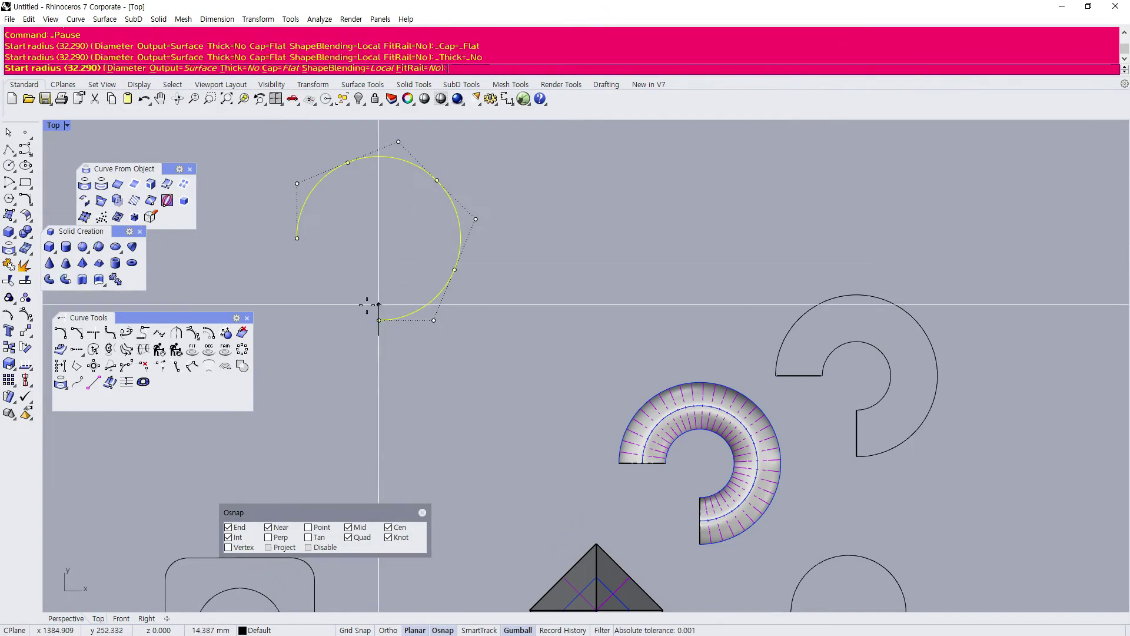
{"action": "left_click", "coordinate": [363, 286]}
{"action": "key", "text": "Return"}
{"action": "key", "text": "Return"}
{"action": "scroll", "coordinate": [455, 338], "scroll_direction": "down", "scroll_amount": 6}
{"action": "left_click", "coordinate": [478, 352]}
{"action": "left_click_drag", "start_coordinate": [478, 352], "coordinate": [292, 177]}
{"action": "scroll", "coordinate": [461, 348], "scroll_direction": "up", "scroll_amount": 4}
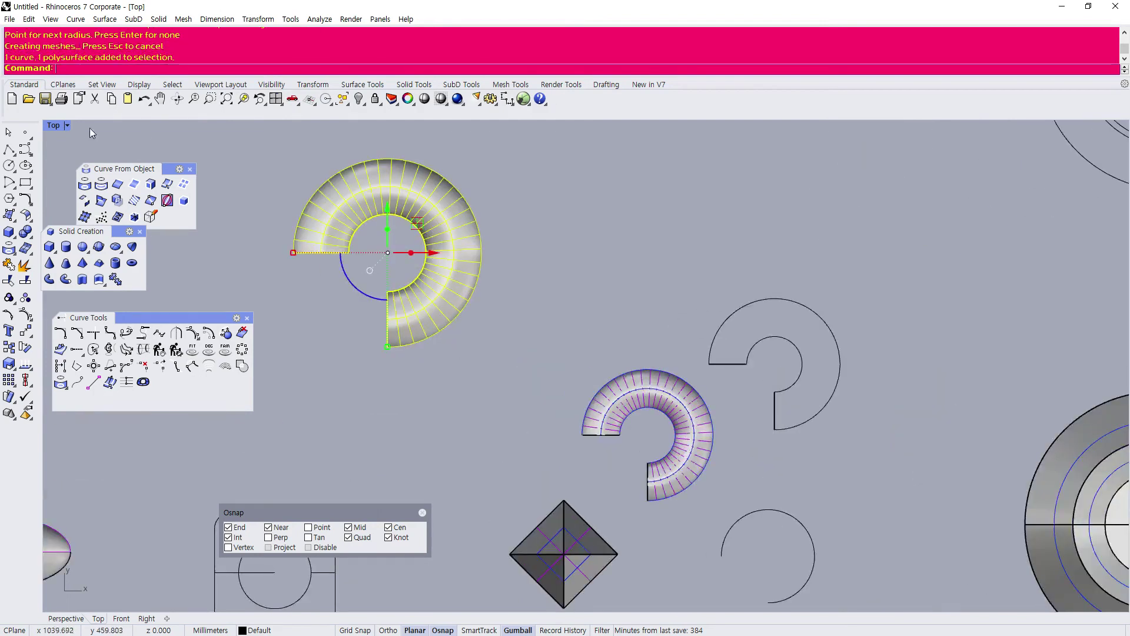
Compare the new pipe with the earlier ring solid in the perspective view.
{"action": "double_click", "coordinate": [57, 125]}
{"action": "scroll", "coordinate": [777, 220], "scroll_direction": "up", "scroll_amount": 2}
{"action": "scroll", "coordinate": [779, 219], "scroll_direction": "down", "scroll_amount": 2}
{"action": "scroll", "coordinate": [768, 288], "scroll_direction": "up", "scroll_amount": 2}
{"action": "scroll", "coordinate": [740, 307], "scroll_direction": "up", "scroll_amount": 1}
{"action": "left_click", "coordinate": [741, 312]}
{"action": "scroll", "coordinate": [712, 309], "scroll_direction": "down", "scroll_amount": 3}
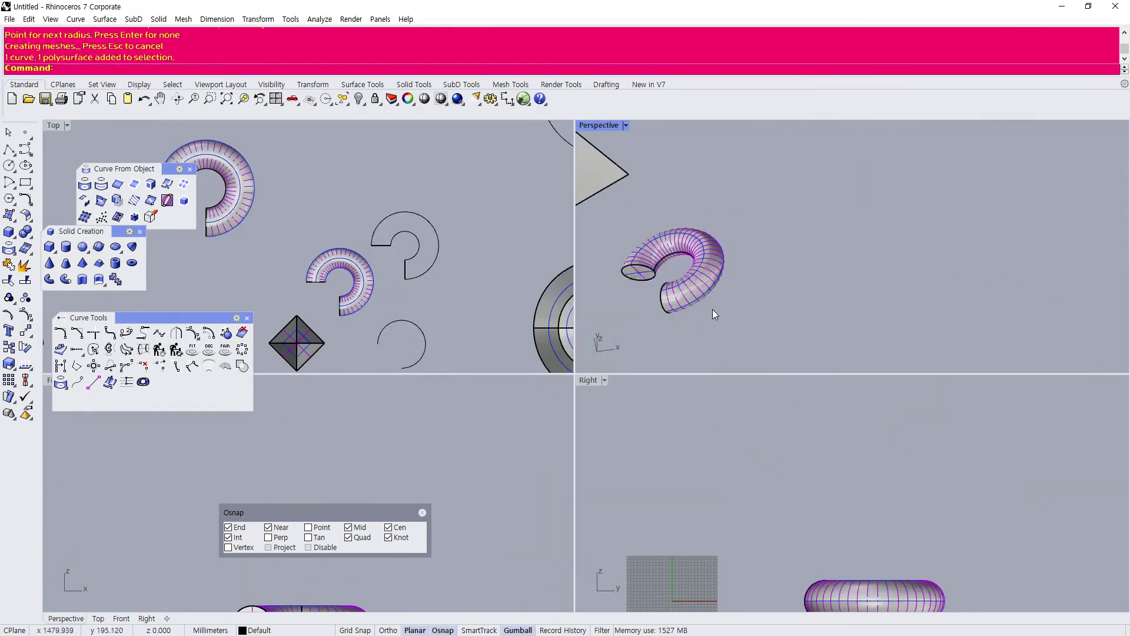
{"action": "left_click", "coordinate": [716, 268]}
{"action": "scroll", "coordinate": [716, 268], "scroll_direction": "down", "scroll_amount": 3}
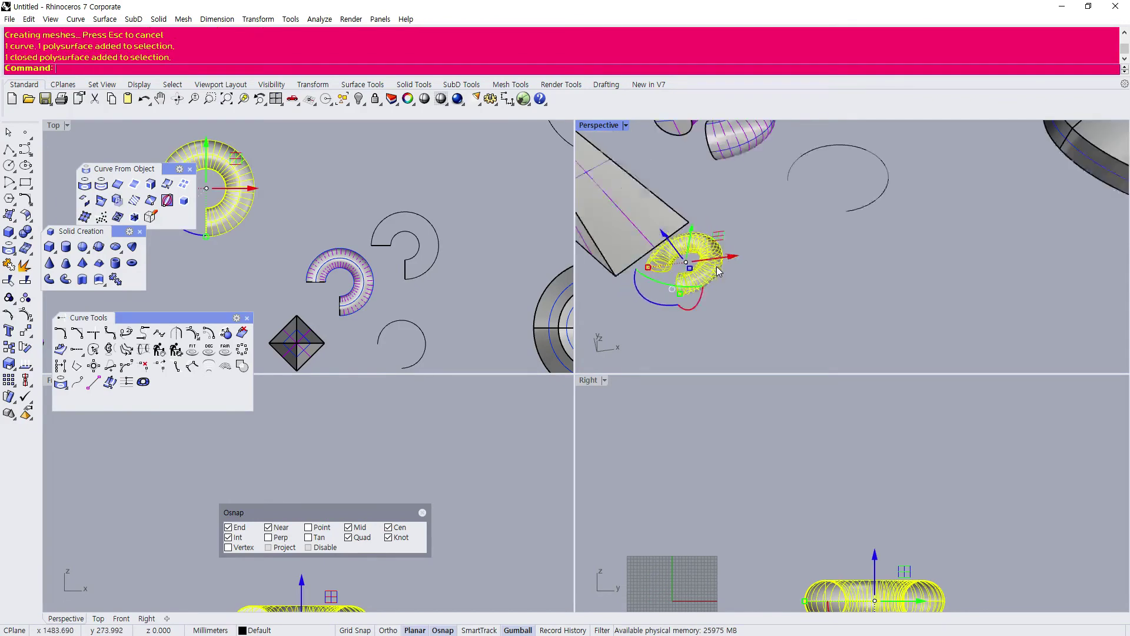
{"action": "scroll", "coordinate": [740, 171], "scroll_direction": "up", "scroll_amount": 4}
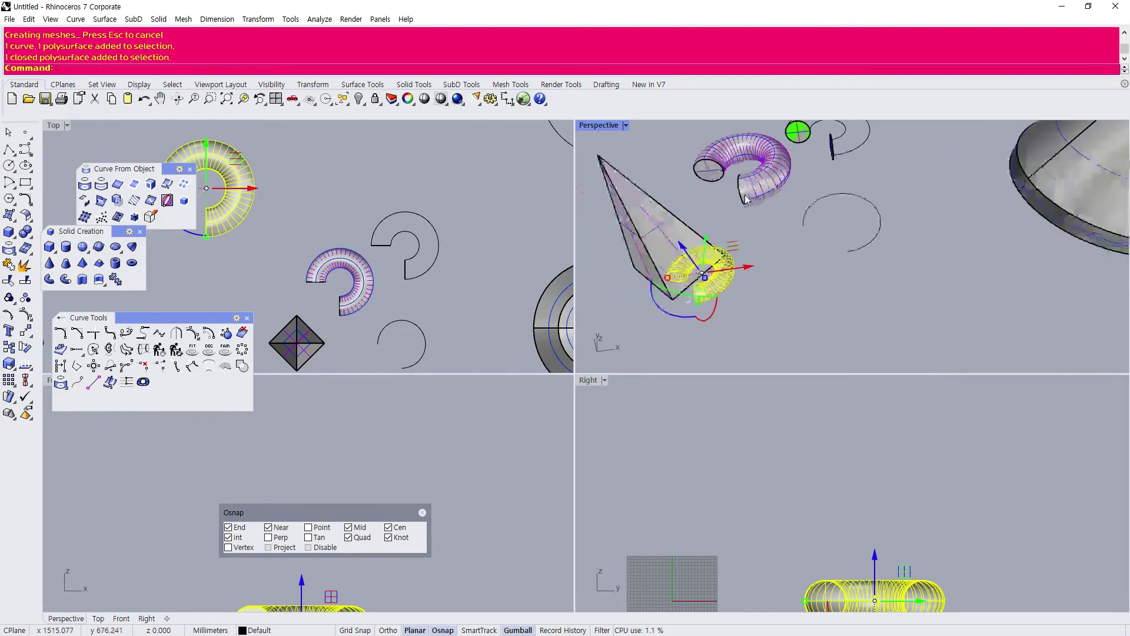
{"action": "left_click", "coordinate": [740, 175]}
{"action": "double_click", "coordinate": [611, 127]}
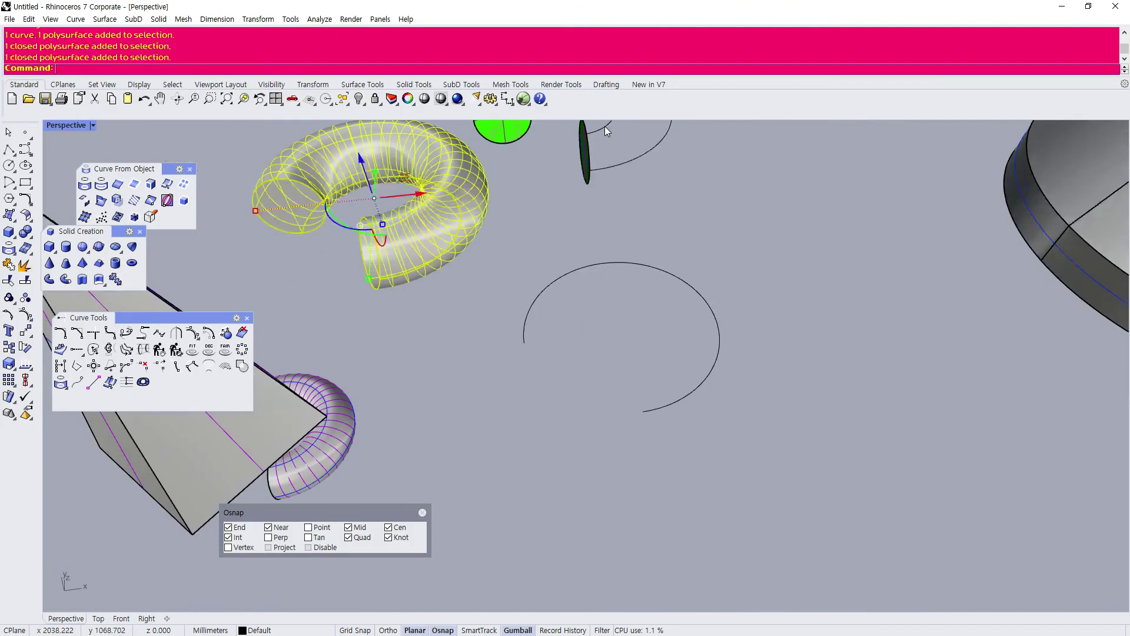
{"action": "right_click_drag", "start_coordinate": [493, 292], "coordinate": [410, 380]}
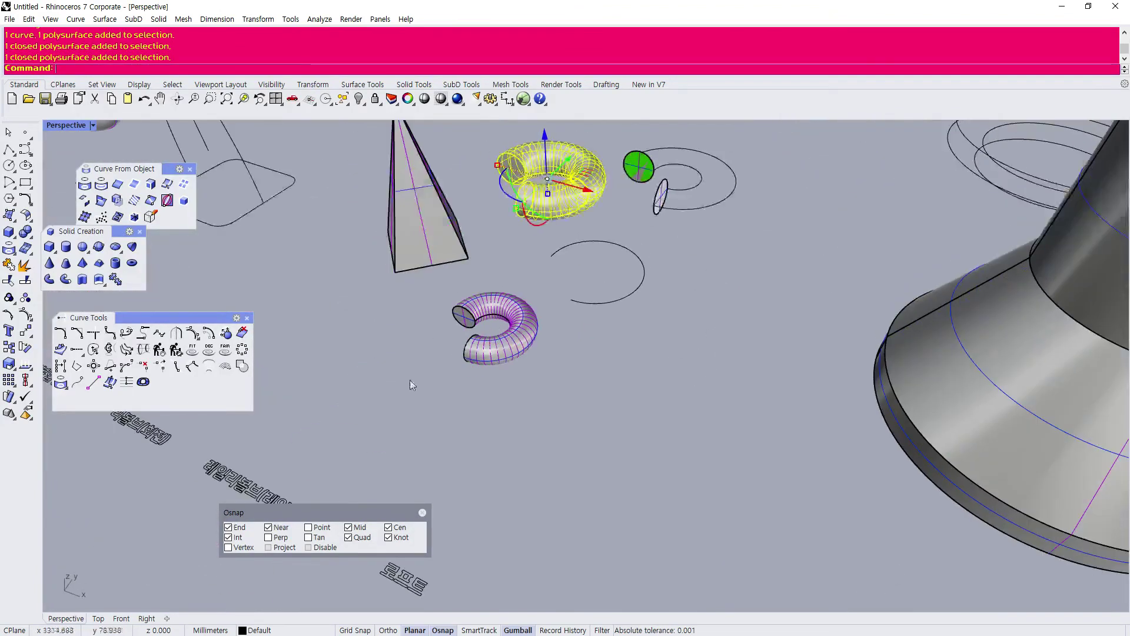
{"action": "scroll", "coordinate": [533, 216], "scroll_direction": "up", "scroll_amount": 5}
{"action": "left_click", "coordinate": [536, 284]}
{"action": "left_click", "coordinate": [494, 352]}
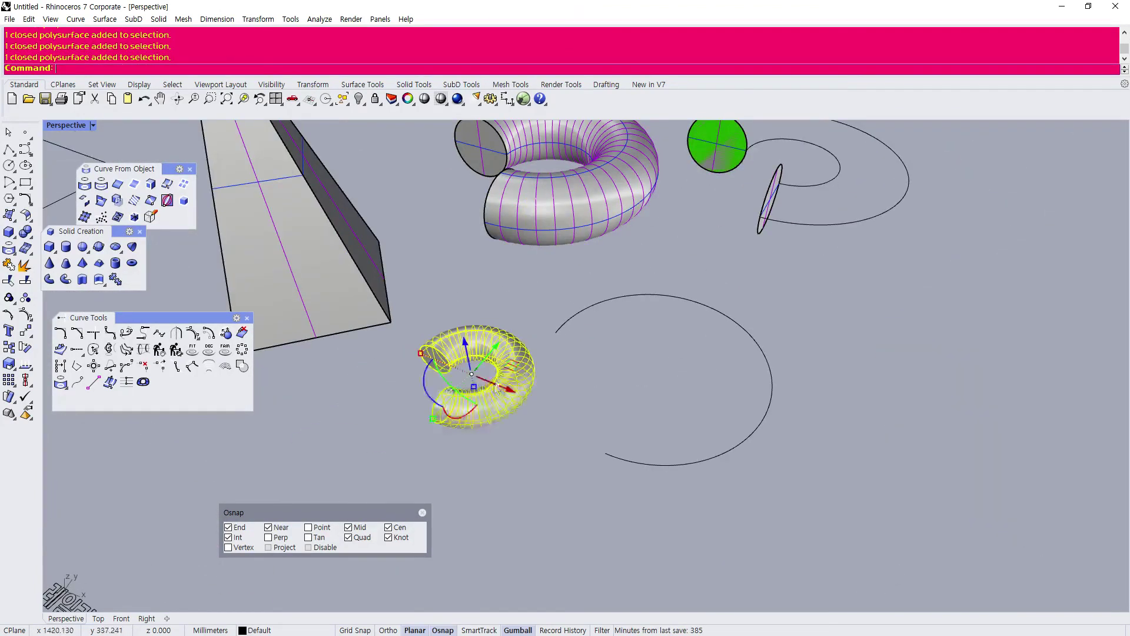
{"action": "scroll", "coordinate": [527, 376], "scroll_direction": "down", "scroll_amount": 6}
{"action": "scroll", "coordinate": [562, 280], "scroll_direction": "up", "scroll_amount": 4}
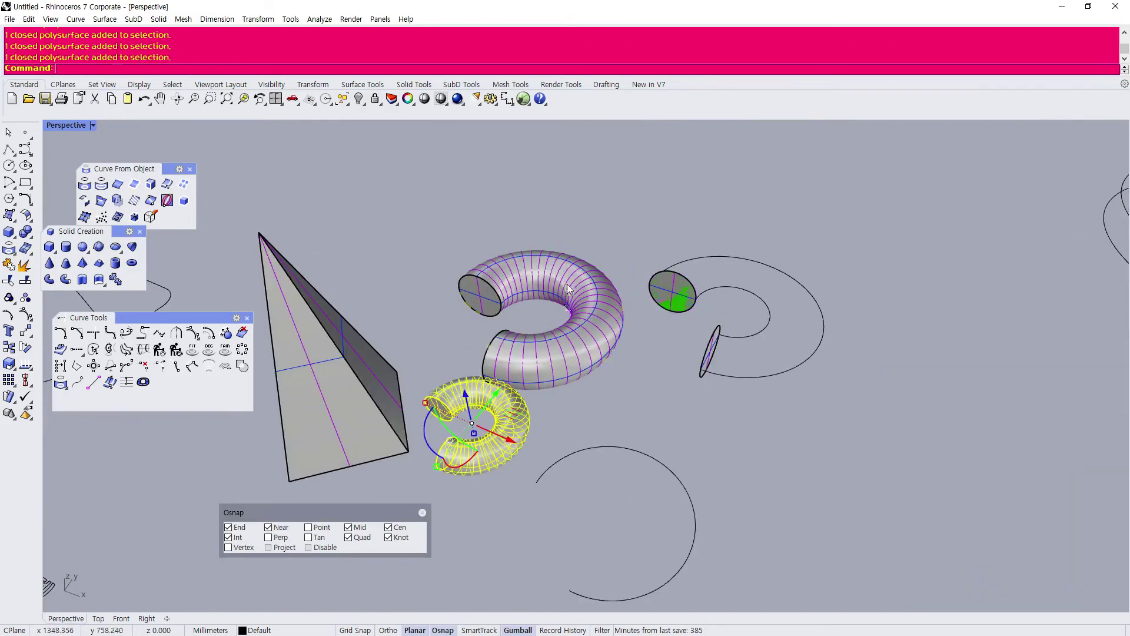
{"action": "left_click", "coordinate": [567, 284]}
{"action": "left_click_drag", "start_coordinate": [797, 355], "coordinate": [751, 330]}
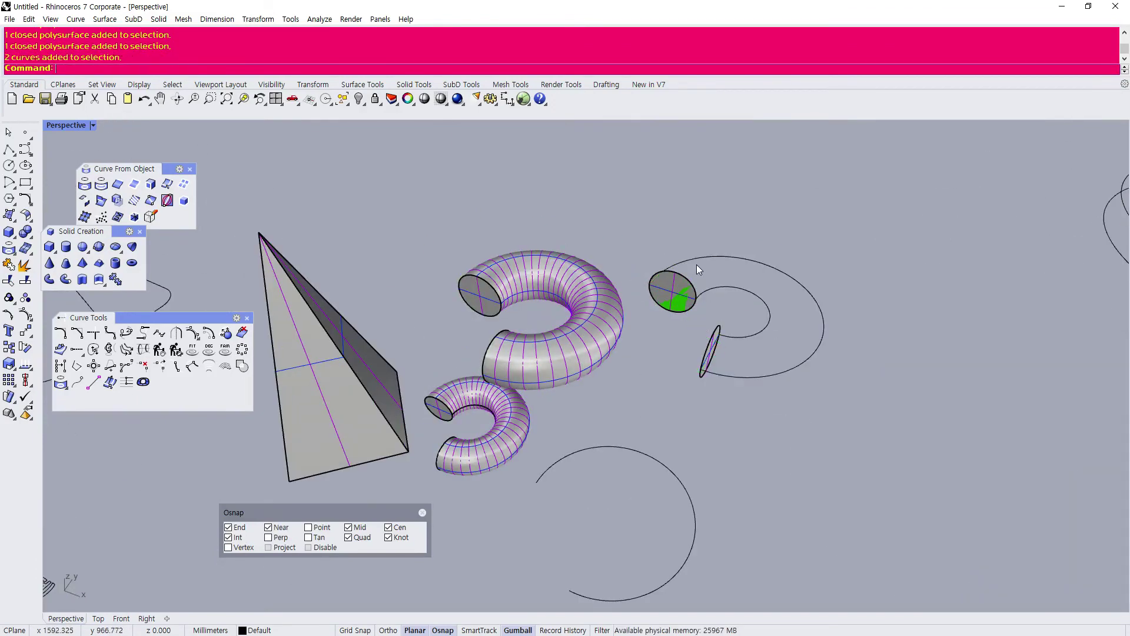
Move the new pipe off its arc, and delete the earlier ring's leftover rail arcs and round end surfaces.
{"action": "left_click", "coordinate": [504, 431]}
{"action": "left_click_drag", "start_coordinate": [503, 440], "coordinate": [724, 516]}
{"action": "scroll", "coordinate": [635, 458], "scroll_direction": "down", "scroll_amount": 5}
{"action": "mouse_move", "coordinate": [634, 458]}
{"action": "right_mouse_down"}
{"action": "mouse_move", "coordinate": [676, 383]}
{"action": "mouse_move", "coordinate": [646, 446]}
{"action": "right_mouse_up"}
{"action": "left_click_drag", "start_coordinate": [736, 430], "coordinate": [508, 185]}
{"action": "scroll", "coordinate": [689, 512], "scroll_direction": "up", "scroll_amount": 3}
{"action": "key", "text": "Delete"}
{"action": "key", "text": "End"}
{"action": "scroll", "coordinate": [620, 415], "scroll_direction": "down", "scroll_amount": 3}
{"action": "scroll", "coordinate": [617, 309], "scroll_direction": "up", "scroll_amount": 5}
{"action": "key", "text": "Delete"}
{"action": "scroll", "coordinate": [616, 271], "scroll_direction": "down", "scroll_amount": 5}
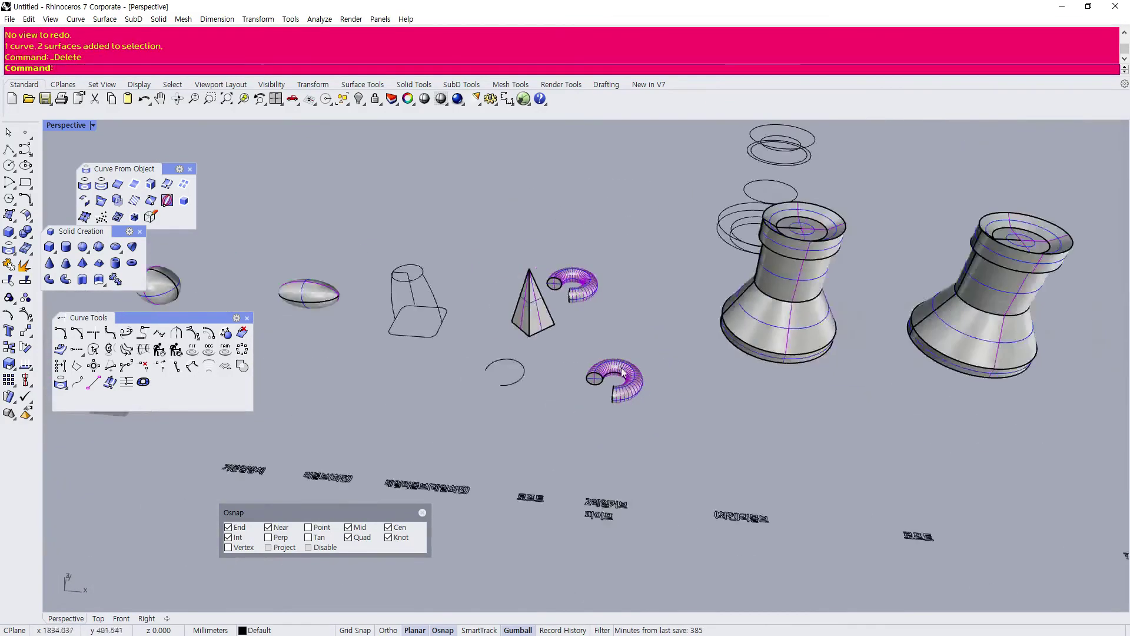
Delete the new practice pipe together with its three-quarter arc.
{"action": "scroll", "coordinate": [491, 385], "scroll_direction": "up", "scroll_amount": 4}
{"action": "scroll", "coordinate": [625, 377], "scroll_direction": "up", "scroll_amount": 4}
{"action": "left_click_drag", "start_coordinate": [745, 450], "coordinate": [478, 252]}
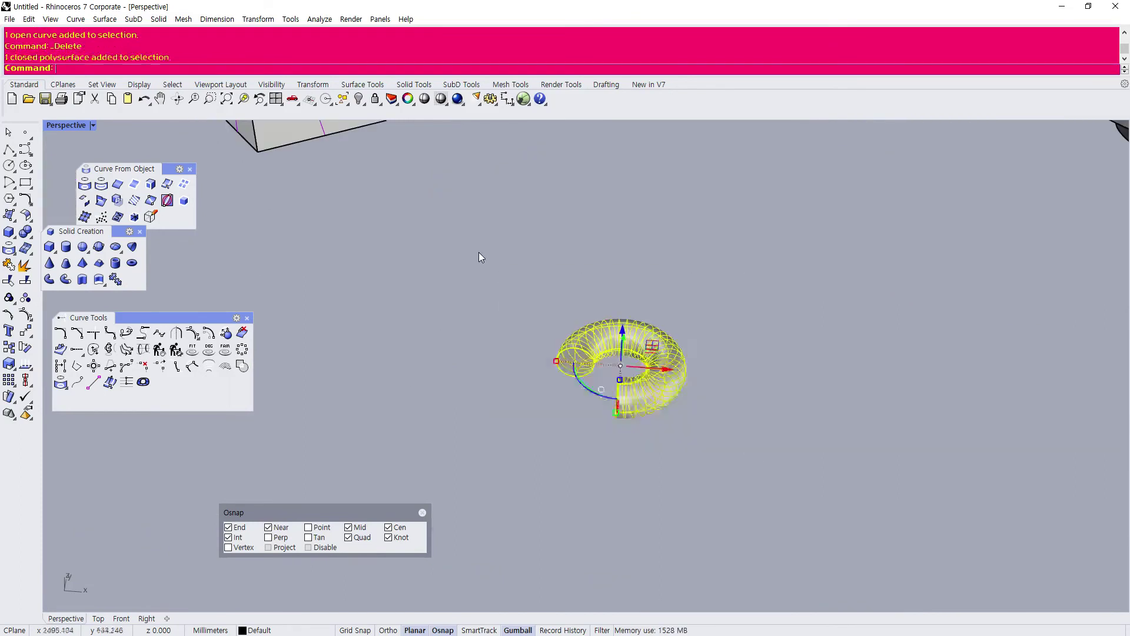
{"action": "scroll", "coordinate": [695, 439], "scroll_direction": "down", "scroll_amount": 8}
{"action": "scroll", "coordinate": [698, 395], "scroll_direction": "up", "scroll_amount": 3}
{"action": "scroll", "coordinate": [701, 412], "scroll_direction": "up", "scroll_amount": 3}
{"action": "key", "text": "Delete"}
{"action": "scroll", "coordinate": [626, 388], "scroll_direction": "down", "scroll_amount": 6}
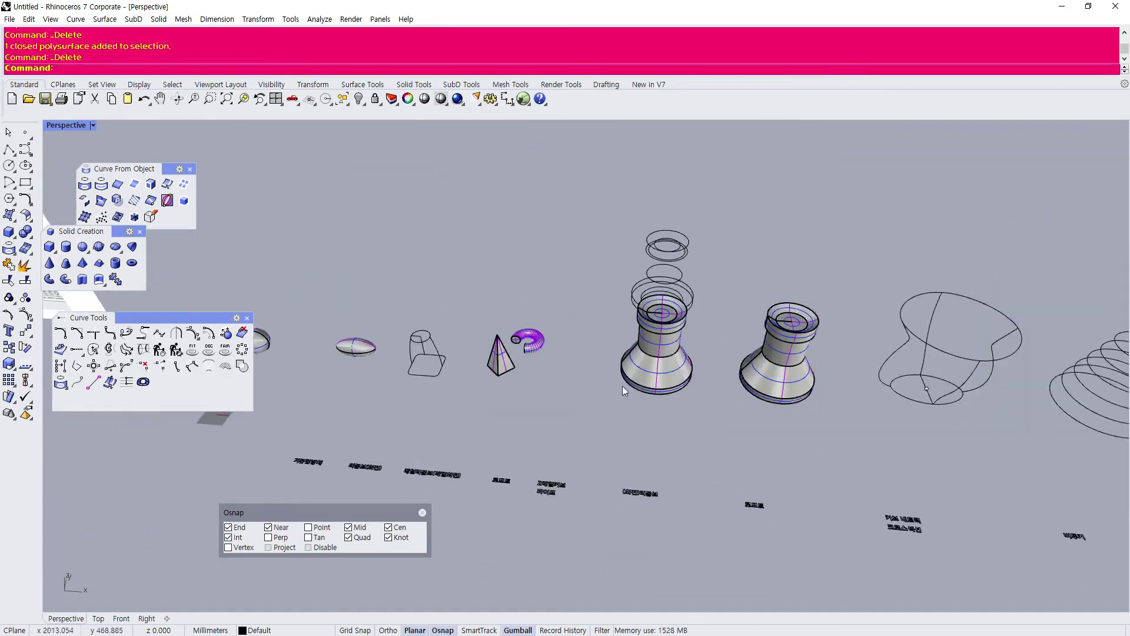
Move the remaining ring solid into the row beside the pyramid, above its two-rail and pipe label.
{"action": "scroll", "coordinate": [623, 386], "scroll_direction": "up", "scroll_amount": 7}
{"action": "left_click_drag", "start_coordinate": [418, 262], "coordinate": [504, 326]}
{"action": "left_click", "coordinate": [507, 281]}
{"action": "scroll", "coordinate": [498, 389], "scroll_direction": "down", "scroll_amount": 7}
{"action": "right_click_drag", "start_coordinate": [498, 412], "coordinate": [517, 391]}
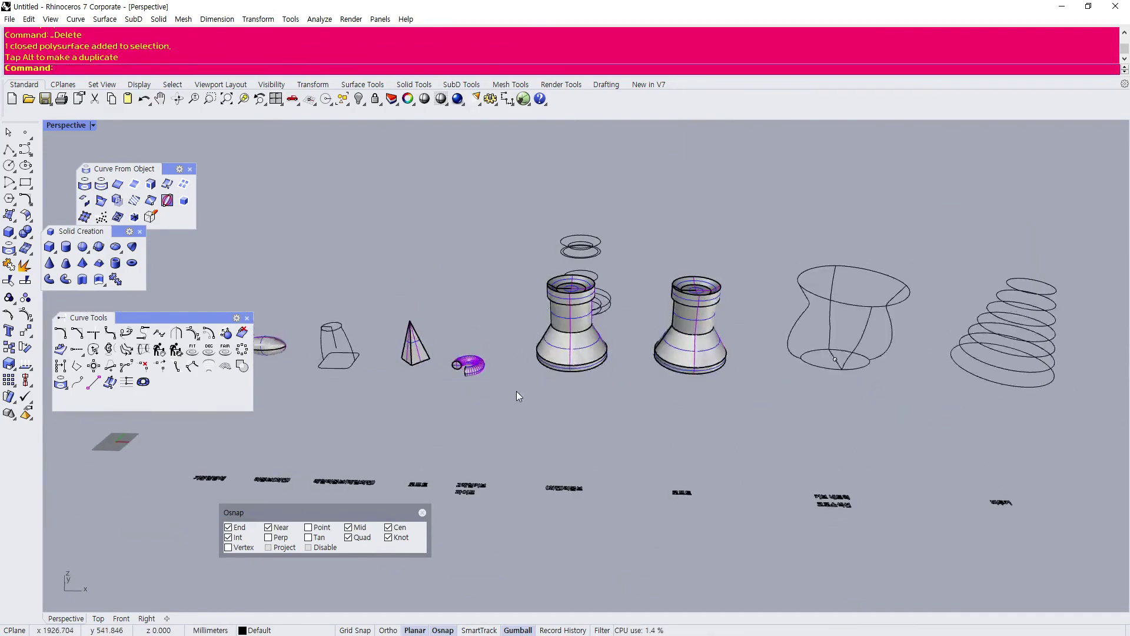
{"action": "scroll", "coordinate": [463, 376], "scroll_direction": "up", "scroll_amount": 3}
{"action": "left_click_drag", "start_coordinate": [454, 347], "coordinate": [471, 262]}
{"action": "left_click", "coordinate": [554, 388]}
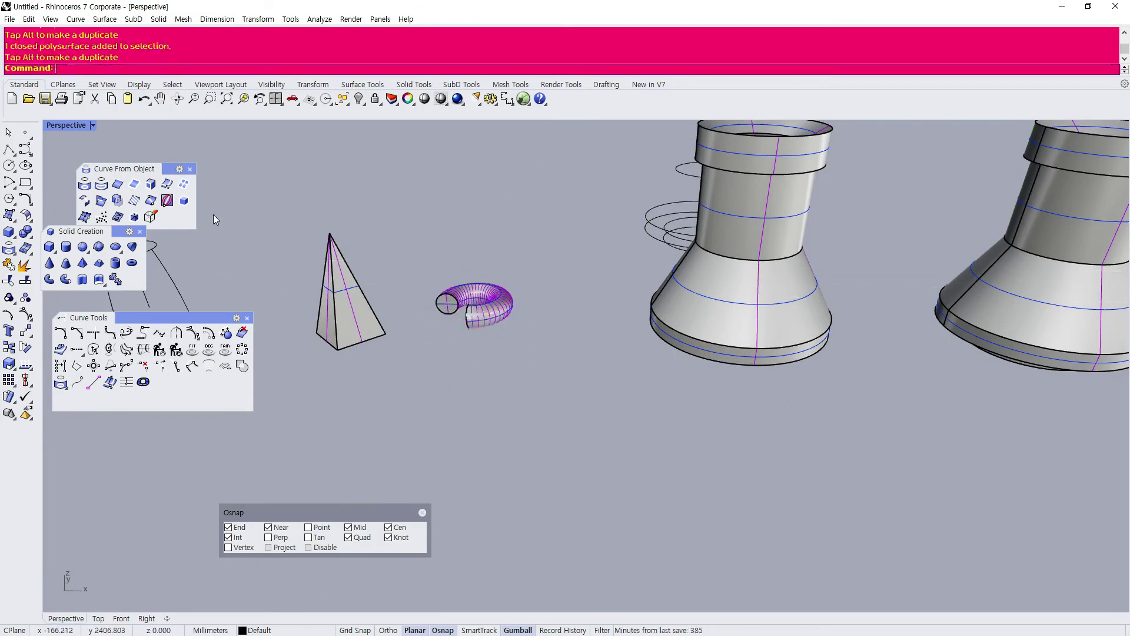
{"action": "double_click", "coordinate": [59, 125]}
{"action": "scroll", "coordinate": [416, 256], "scroll_direction": "down", "scroll_amount": 4}
{"action": "left_click_drag", "start_coordinate": [391, 284], "coordinate": [391, 232]}
{"action": "left_click", "coordinate": [391, 231]}
{"action": "scroll", "coordinate": [347, 260], "scroll_direction": "down", "scroll_amount": 3}
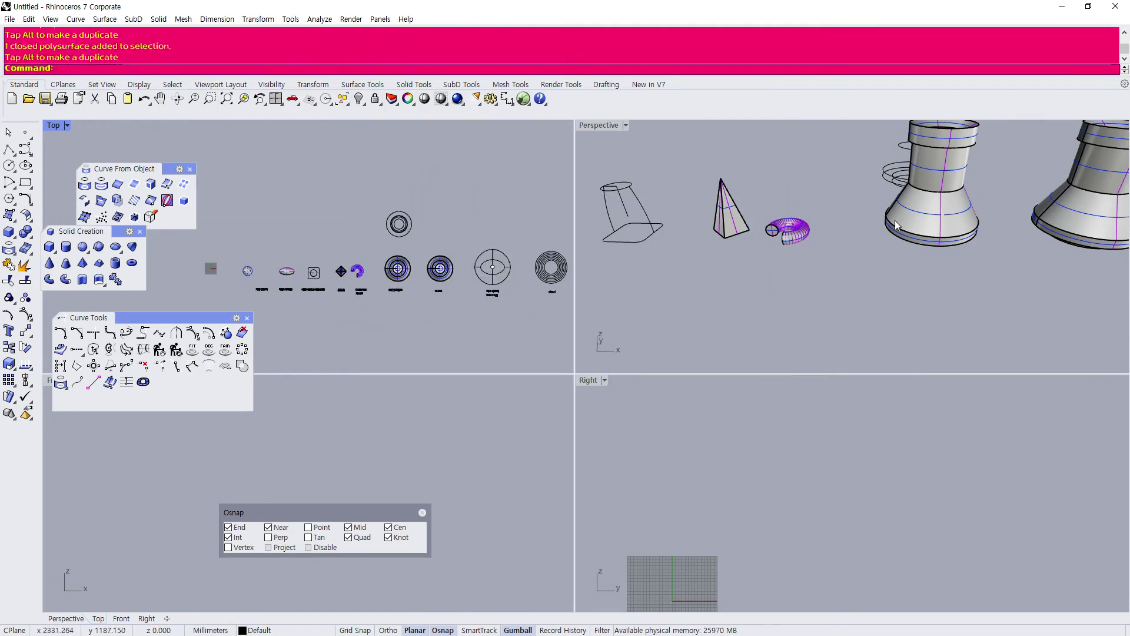
{"action": "scroll", "coordinate": [896, 225], "scroll_direction": "down", "scroll_amount": 3}
{"action": "scroll", "coordinate": [849, 221], "scroll_direction": "up", "scroll_amount": 3}
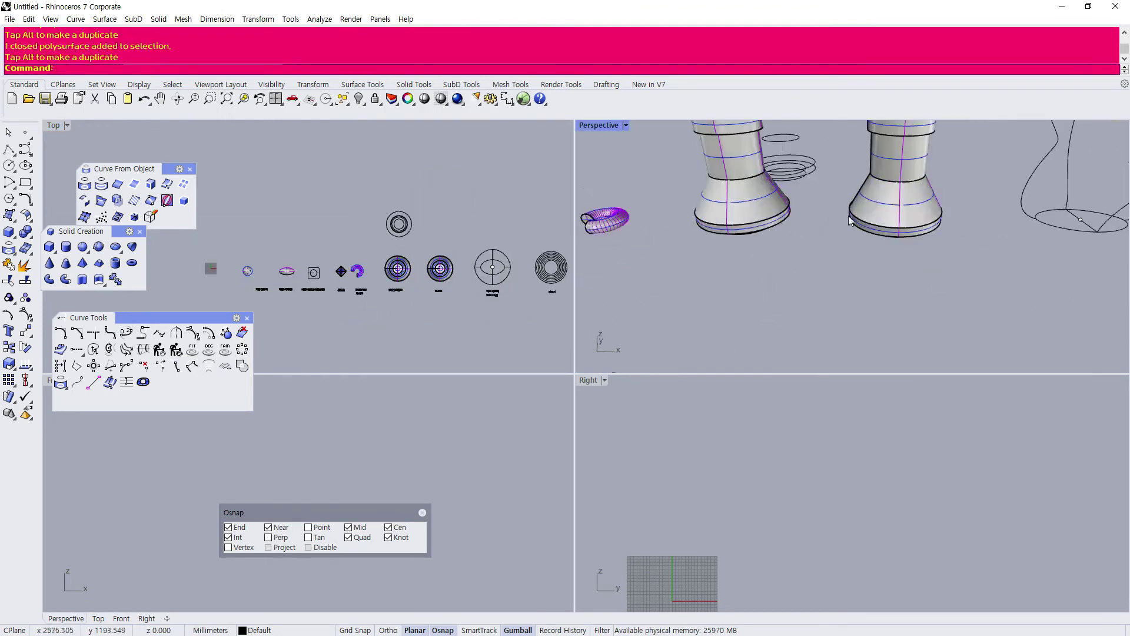
Examine the two rook solids and the stacked circles behind them from several angles in the perspective and front views.
{"action": "double_click", "coordinate": [598, 126]}
{"action": "scroll", "coordinate": [451, 397], "scroll_direction": "down", "scroll_amount": 3}
{"action": "right_click_drag", "start_coordinate": [451, 396], "coordinate": [547, 379]}
{"action": "scroll", "coordinate": [546, 381], "scroll_direction": "down", "scroll_amount": 4}
{"action": "scroll", "coordinate": [508, 392], "scroll_direction": "up", "scroll_amount": 7}
{"action": "left_click", "coordinate": [497, 364]}
{"action": "scroll", "coordinate": [496, 359], "scroll_direction": "down", "scroll_amount": 5}
{"action": "left_click", "coordinate": [544, 379]}
{"action": "scroll", "coordinate": [474, 365], "scroll_direction": "up", "scroll_amount": 7}
{"action": "scroll", "coordinate": [475, 364], "scroll_direction": "down", "scroll_amount": 5}
{"action": "right_click_drag", "start_coordinate": [475, 363], "coordinate": [454, 387]}
{"action": "left_click_drag", "start_coordinate": [366, 508], "coordinate": [208, 520]}
{"action": "scroll", "coordinate": [471, 377], "scroll_direction": "up", "scroll_amount": 2}
{"action": "left_click", "coordinate": [506, 379]}
{"action": "scroll", "coordinate": [642, 439], "scroll_direction": "down", "scroll_amount": 3}
{"action": "scroll", "coordinate": [641, 438], "scroll_direction": "up", "scroll_amount": 3}
{"action": "scroll", "coordinate": [640, 438], "scroll_direction": "down", "scroll_amount": 3}
{"action": "right_click_drag", "start_coordinate": [638, 438], "coordinate": [620, 421]}
{"action": "left_click", "coordinate": [620, 422]}
{"action": "left_click", "coordinate": [558, 368]}
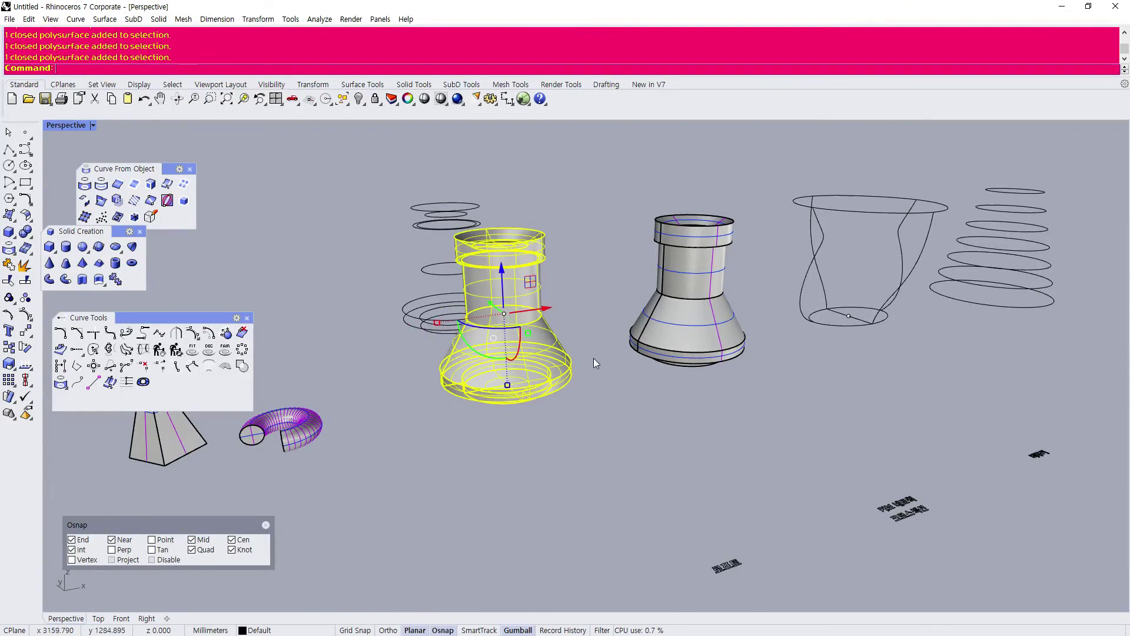
{"action": "left_click", "coordinate": [616, 357]}
{"action": "right_click_drag", "start_coordinate": [616, 357], "coordinate": [454, 328]}
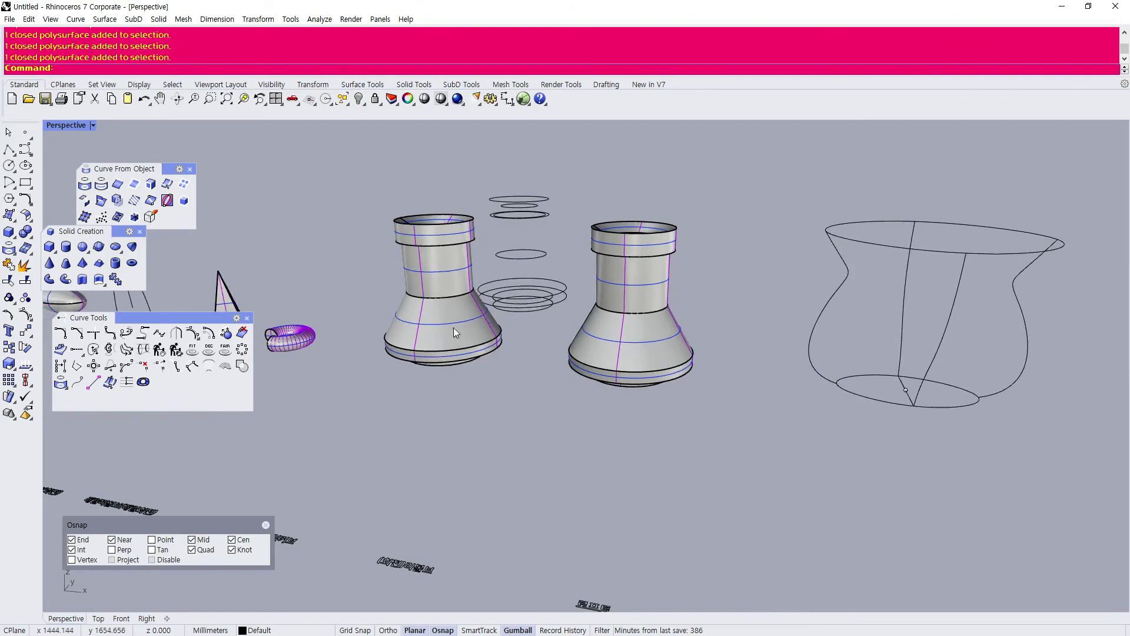
{"action": "left_click", "coordinate": [445, 328]}
{"action": "scroll", "coordinate": [444, 323], "scroll_direction": "up", "scroll_amount": 5}
{"action": "left_click", "coordinate": [558, 448]}
{"action": "right_click_drag", "start_coordinate": [558, 448], "coordinate": [538, 347]}
{"action": "left_click", "coordinate": [485, 362]}
{"action": "scroll", "coordinate": [539, 347], "scroll_direction": "up", "scroll_amount": 3}
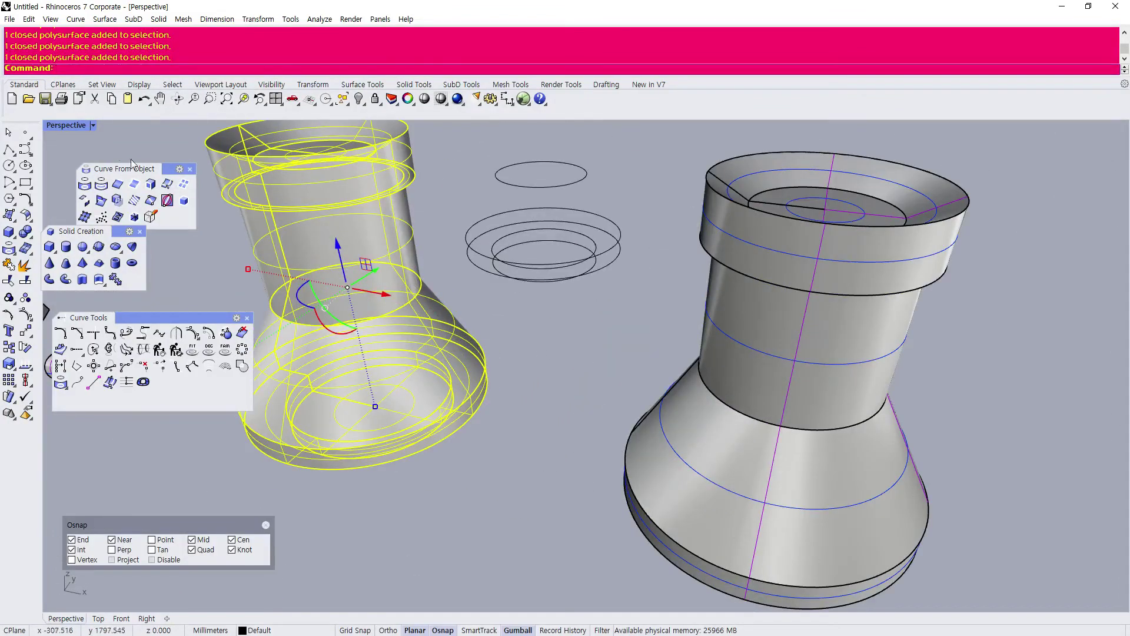
{"action": "double_click", "coordinate": [61, 126]}
{"action": "scroll", "coordinate": [423, 485], "scroll_direction": "up", "scroll_amount": 5}
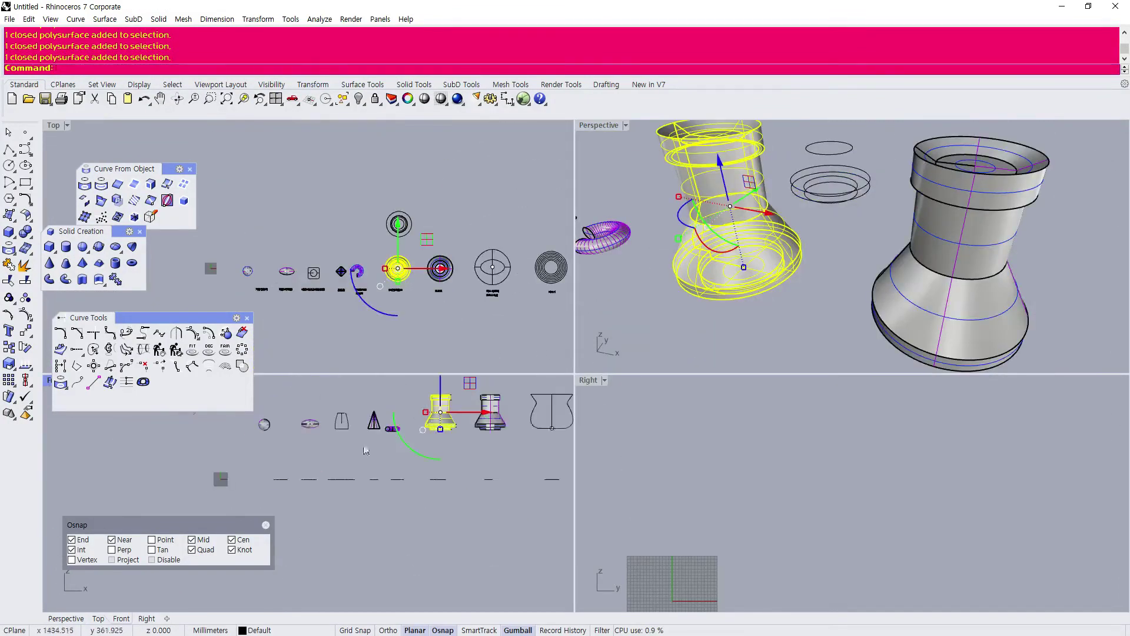
{"action": "scroll", "coordinate": [398, 467], "scroll_direction": "up", "scroll_amount": 3}
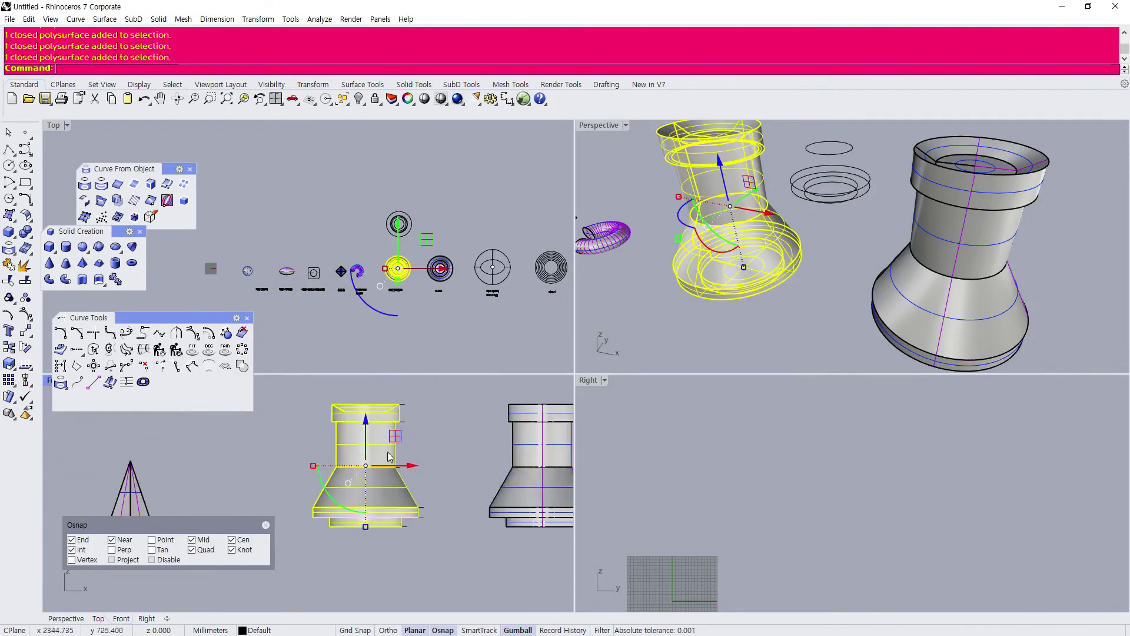
{"action": "scroll", "coordinate": [412, 263], "scroll_direction": "up", "scroll_amount": 6}
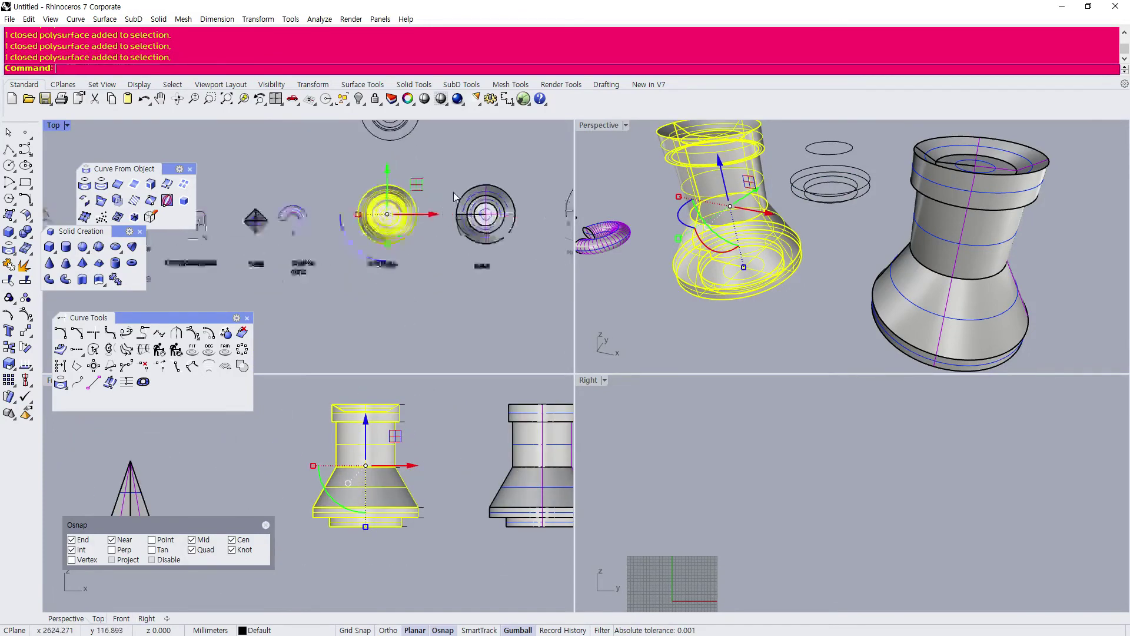
Cut a vertical section curve through the centre of the rook beside the open ring, running straight across it in the top view.
{"action": "key", "text": "Escape"}
{"action": "scroll", "coordinate": [375, 218], "scroll_direction": "up", "scroll_amount": 3}
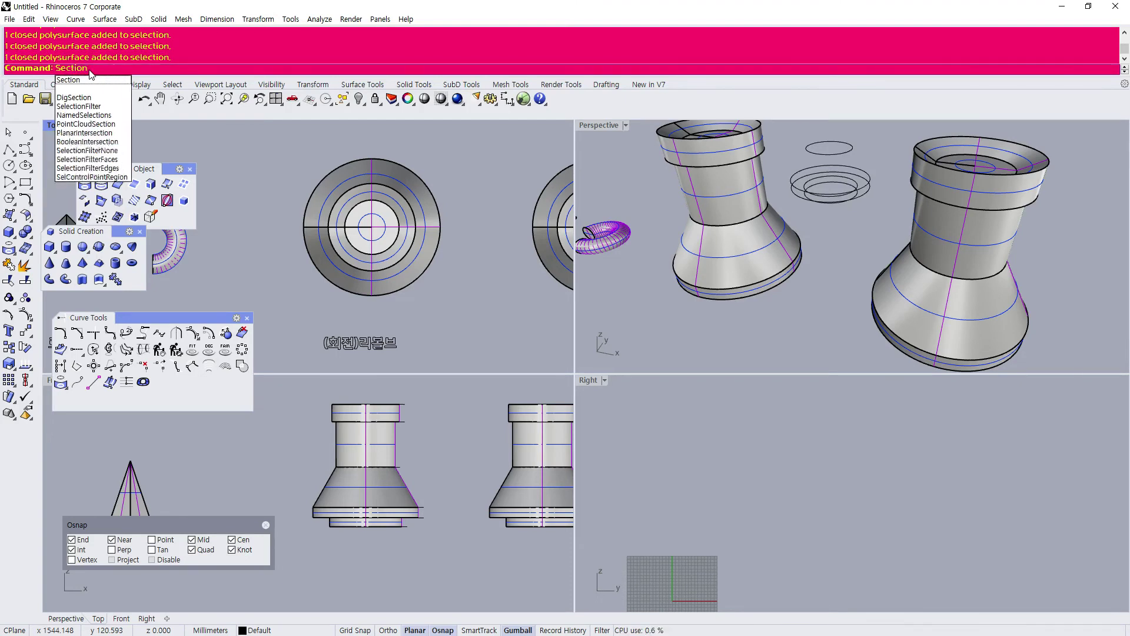
{"action": "key", "text": "Return"}
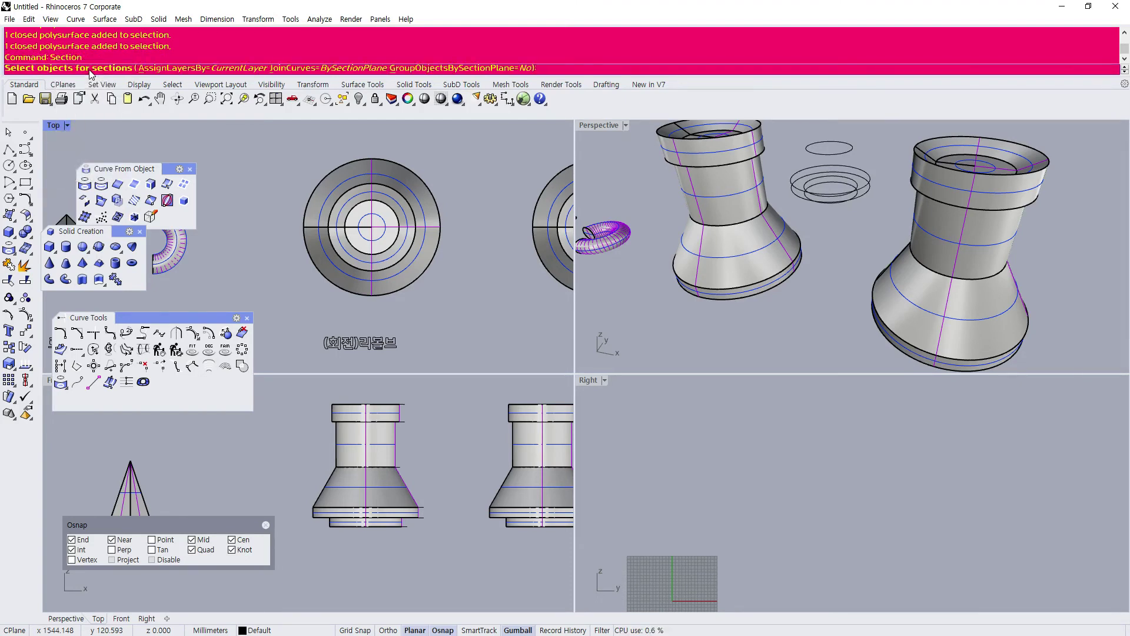
{"action": "left_click", "coordinate": [436, 224]}
{"action": "key", "text": "Return"}
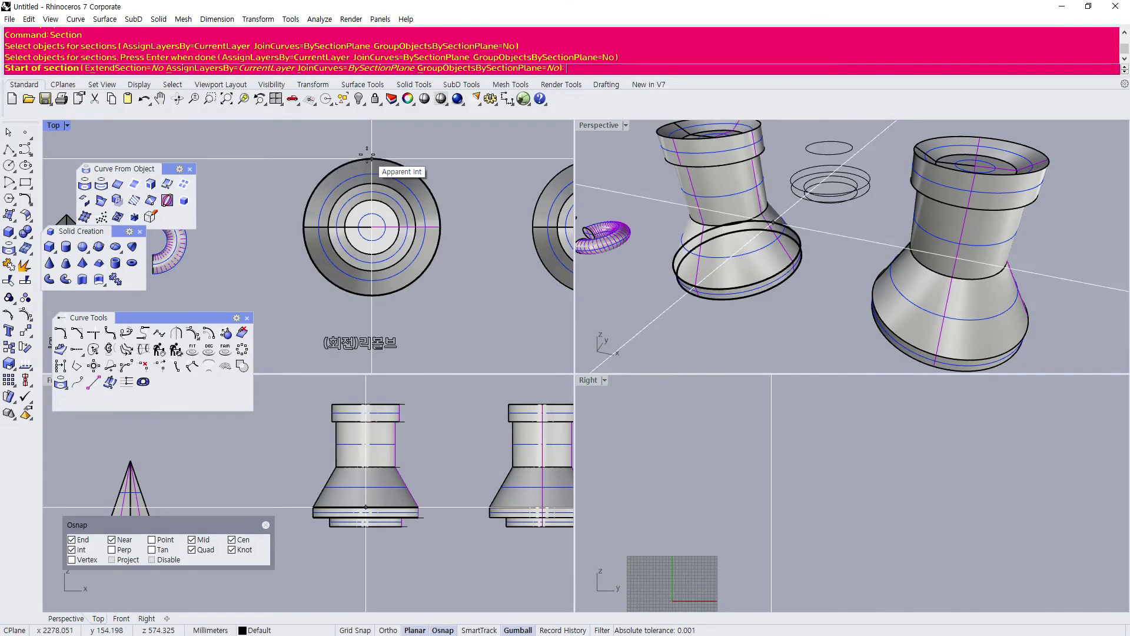
{"action": "left_click", "coordinate": [367, 151]}
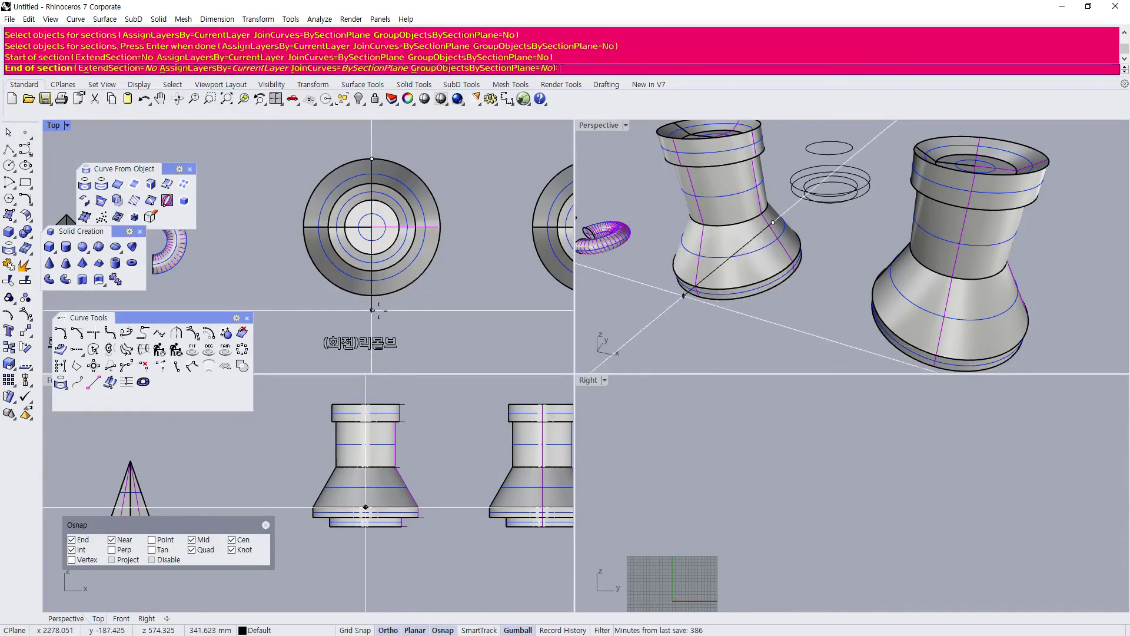
{"action": "left_click", "coordinate": [372, 310]}
{"action": "key", "text": "Return"}
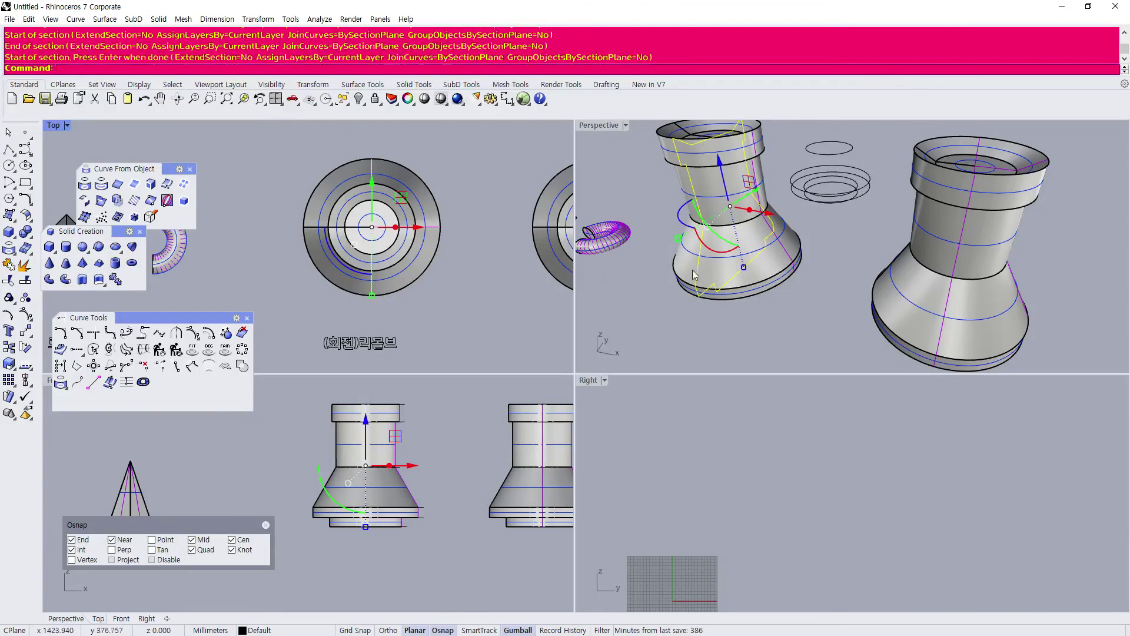
Rotate the section curve 90 degrees to face the front view, and move it above the rook.
{"action": "scroll", "coordinate": [763, 464], "scroll_direction": "down", "scroll_amount": 6}
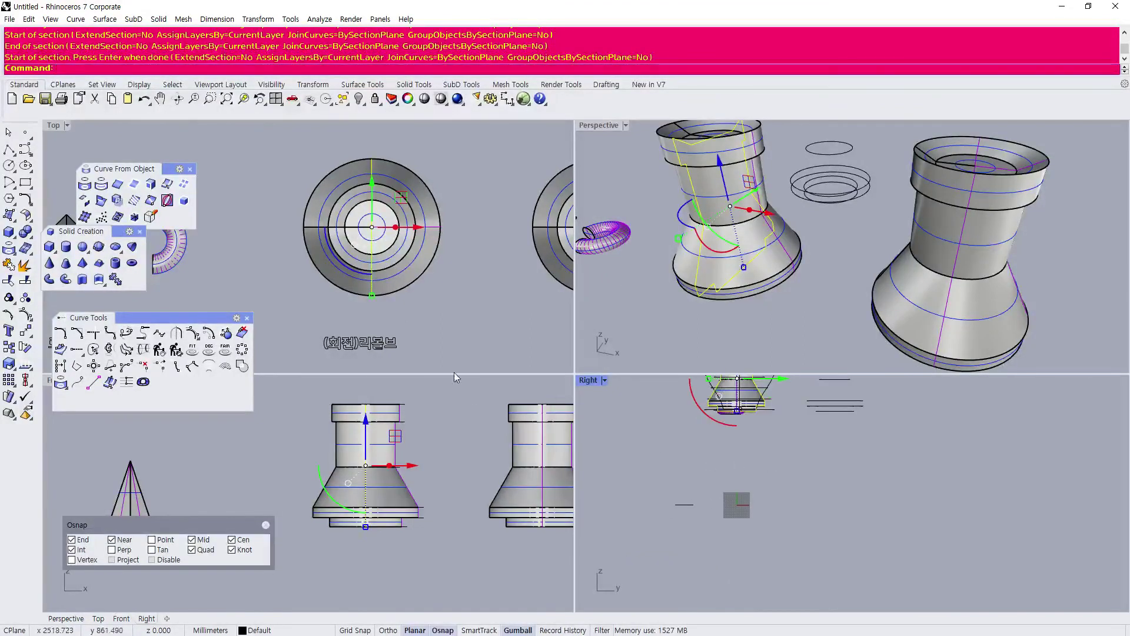
{"action": "scroll", "coordinate": [348, 274], "scroll_direction": "up", "scroll_amount": 3}
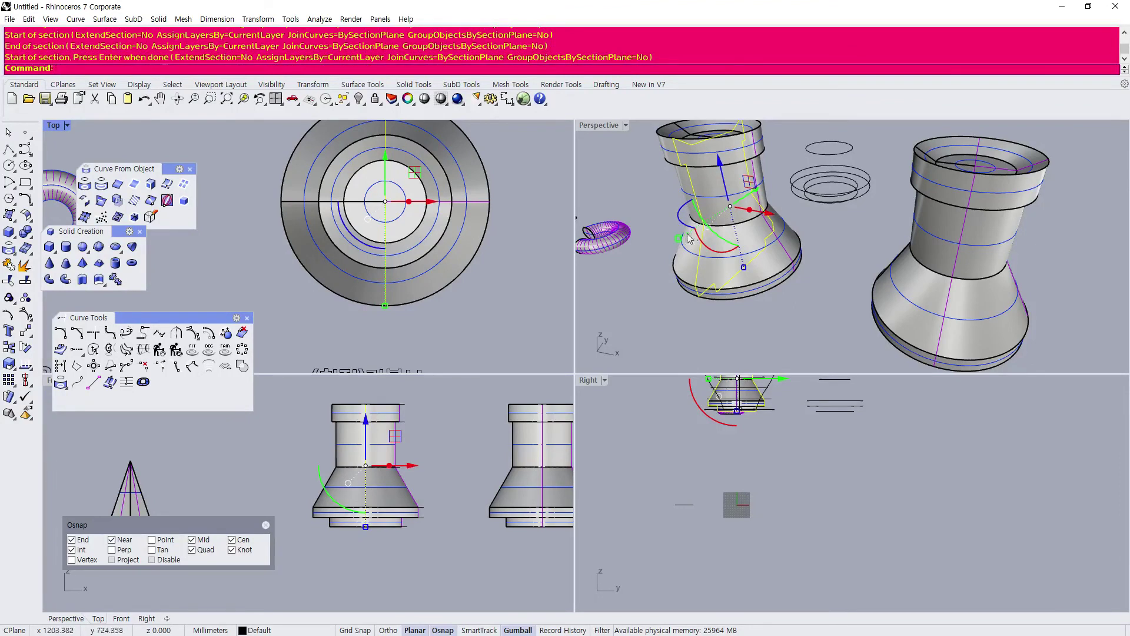
{"action": "right_click_drag", "start_coordinate": [688, 235], "coordinate": [686, 241]}
{"action": "left_click_drag", "start_coordinate": [679, 222], "coordinate": [669, 186]}
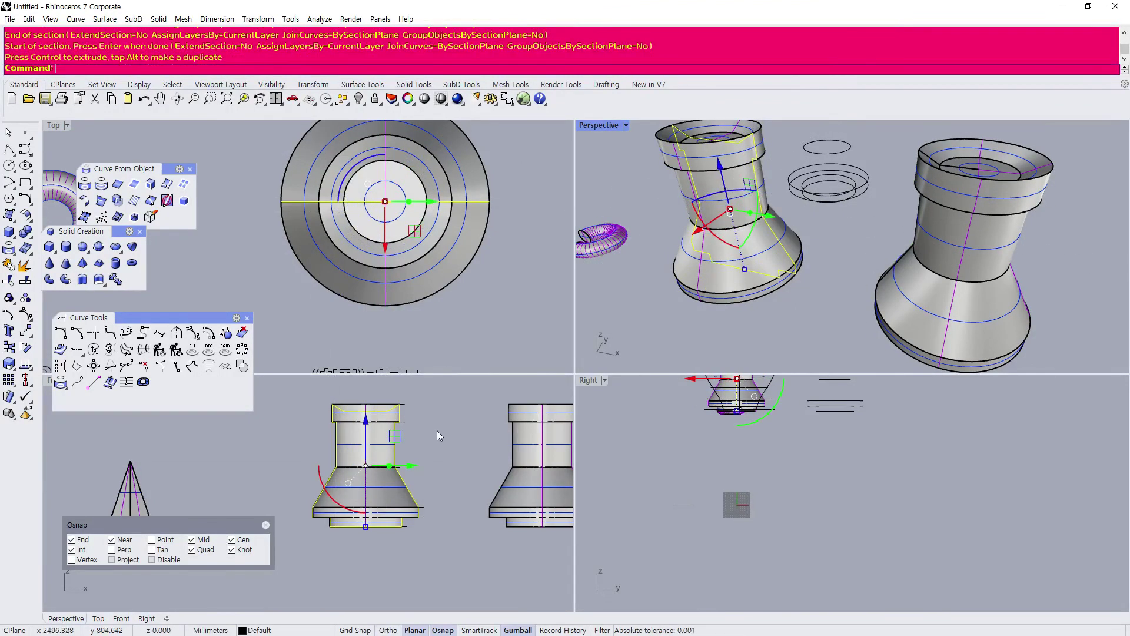
{"action": "scroll", "coordinate": [437, 436], "scroll_direction": "down", "scroll_amount": 4}
{"action": "left_click_drag", "start_coordinate": [399, 408], "coordinate": [365, 418]}
{"action": "scroll", "coordinate": [311, 465], "scroll_direction": "up", "scroll_amount": 3}
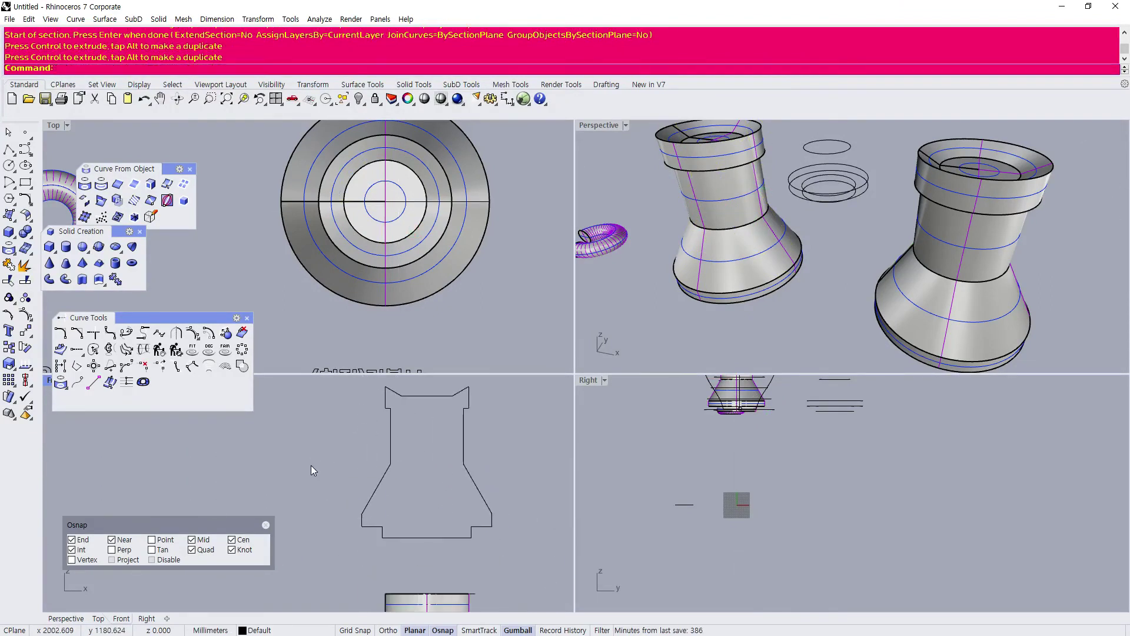
Draw a vertical centre line through the section profile in the front view, from its upper edge's midpoint to its base.
{"action": "left_click", "coordinate": [384, 435]}
{"action": "scroll", "coordinate": [635, 246], "scroll_direction": "down", "scroll_amount": 5}
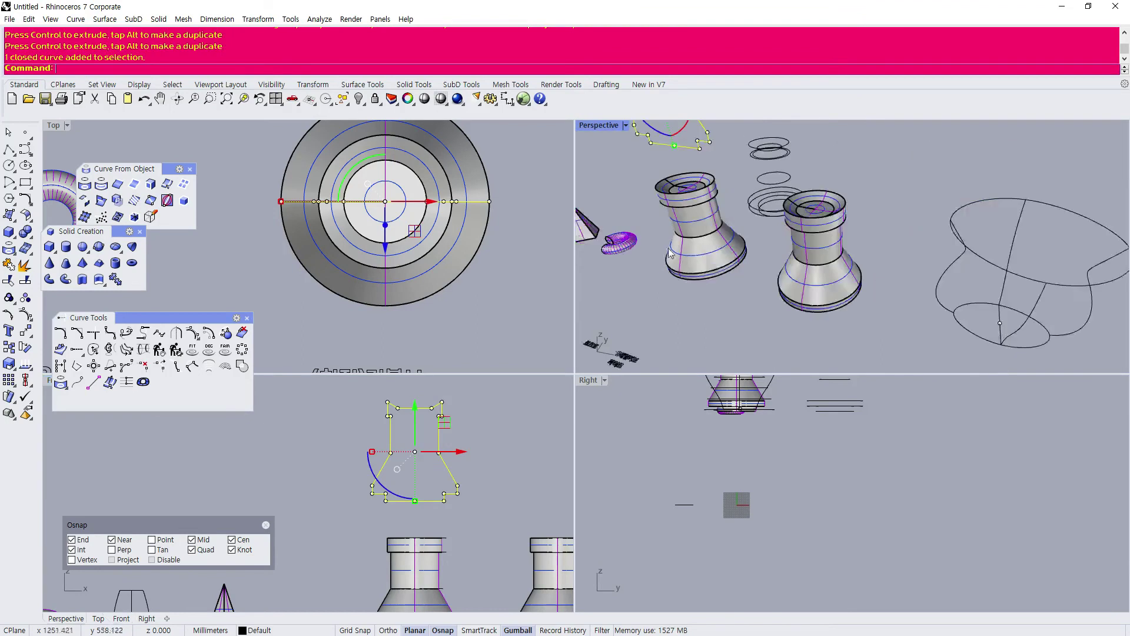
{"action": "left_click_drag", "start_coordinate": [154, 314], "coordinate": [159, 416]}
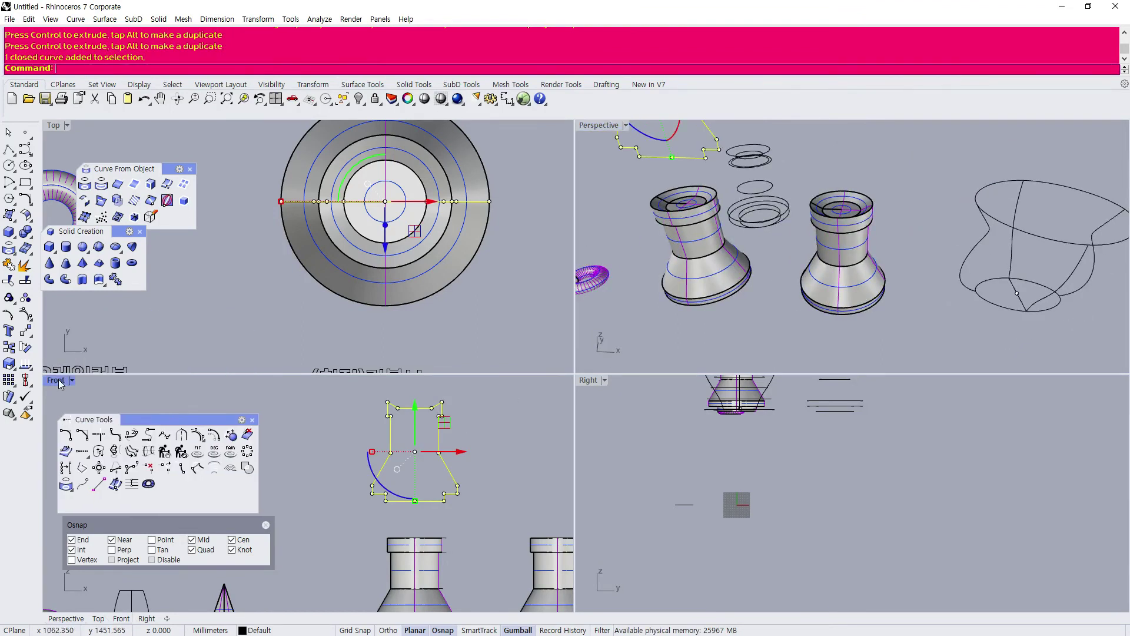
{"action": "double_click", "coordinate": [63, 381]}
{"action": "scroll", "coordinate": [170, 379], "scroll_direction": "down", "scroll_amount": 2}
{"action": "scroll", "coordinate": [496, 312], "scroll_direction": "up", "scroll_amount": 4}
{"action": "left_click", "coordinate": [495, 309]}
{"action": "right_click_drag", "start_coordinate": [470, 318], "coordinate": [536, 273]}
{"action": "left_click", "coordinate": [10, 152]}
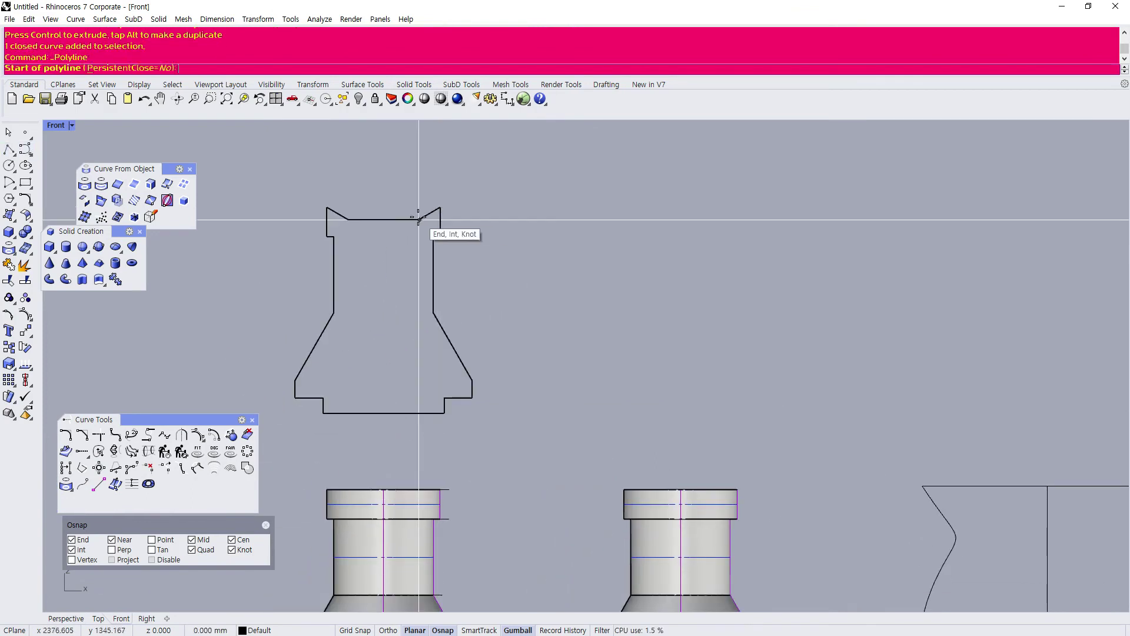
{"action": "left_click", "coordinate": [384, 219]}
{"action": "key", "text": "F8"}
{"action": "left_click", "coordinate": [383, 414], "text": "shift"}
{"action": "right_click", "coordinate": [385, 414]}
Trim away the right half of the section profile at the centre line.
{"action": "left_click_drag", "start_coordinate": [459, 433], "coordinate": [366, 172]}
{"action": "left_click", "coordinate": [8, 298]}
{"action": "left_click_drag", "start_coordinate": [411, 299], "coordinate": [411, 294]}
{"action": "right_click", "coordinate": [429, 293]}
{"action": "left_click", "coordinate": [507, 287]}
Revolve the remaining half profile a full 360 degrees about the vertical centre line.
{"action": "scroll", "coordinate": [518, 285], "scroll_direction": "down", "scroll_amount": 6}
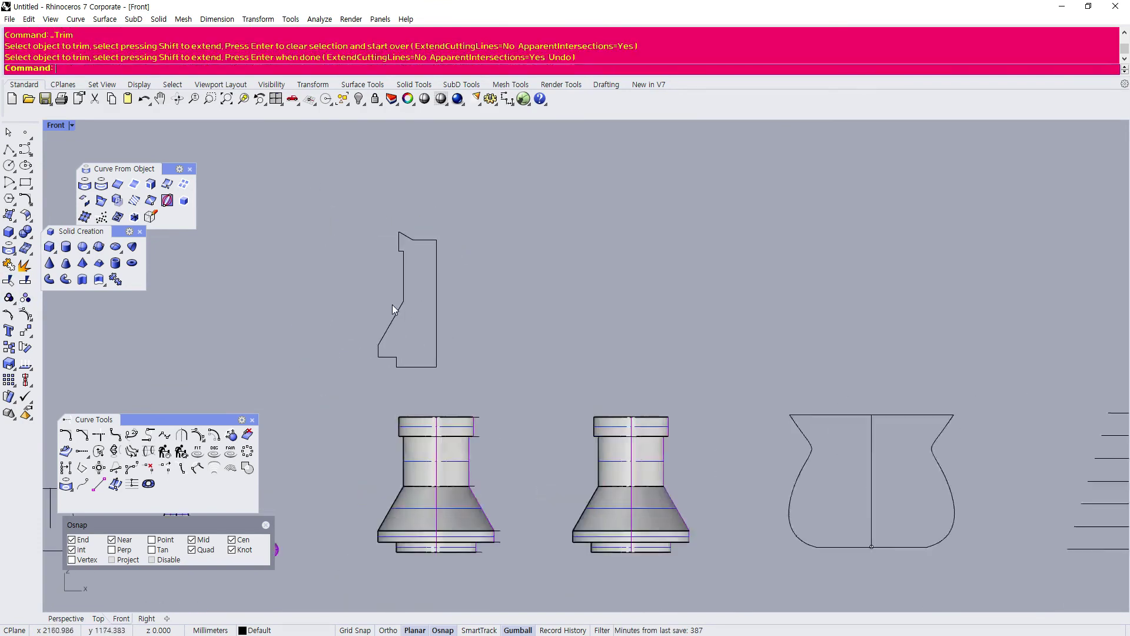
{"action": "scroll", "coordinate": [419, 447], "scroll_direction": "up", "scroll_amount": 4}
{"action": "left_click_drag", "start_coordinate": [412, 370], "coordinate": [323, 184]}
{"action": "scroll", "coordinate": [471, 259], "scroll_direction": "up", "scroll_amount": 2}
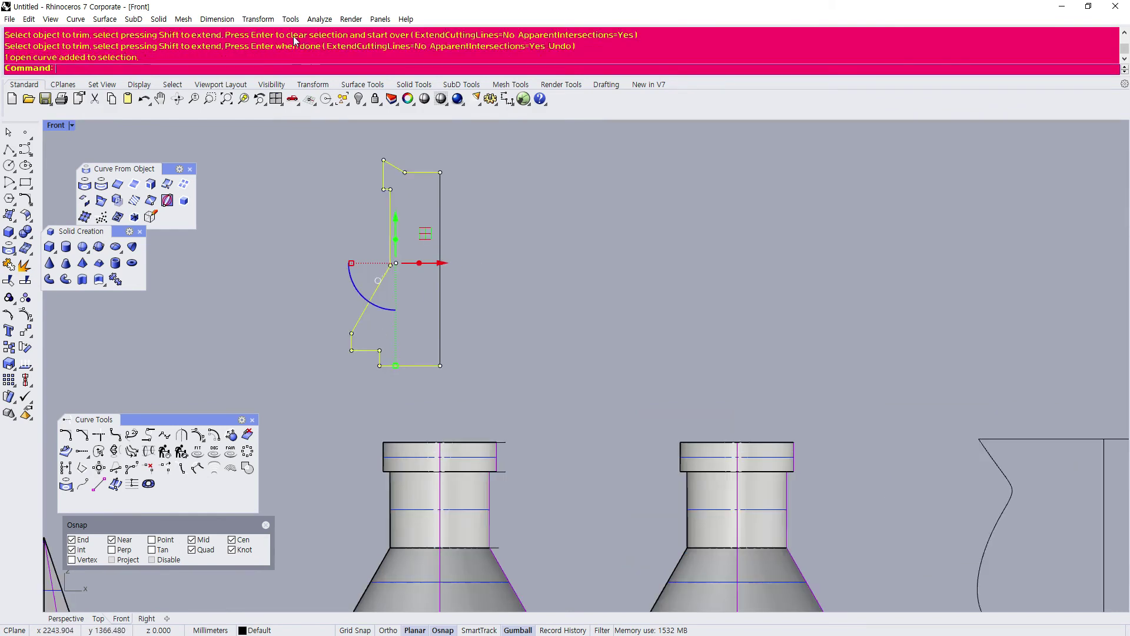
{"action": "left_click", "coordinate": [134, 19]}
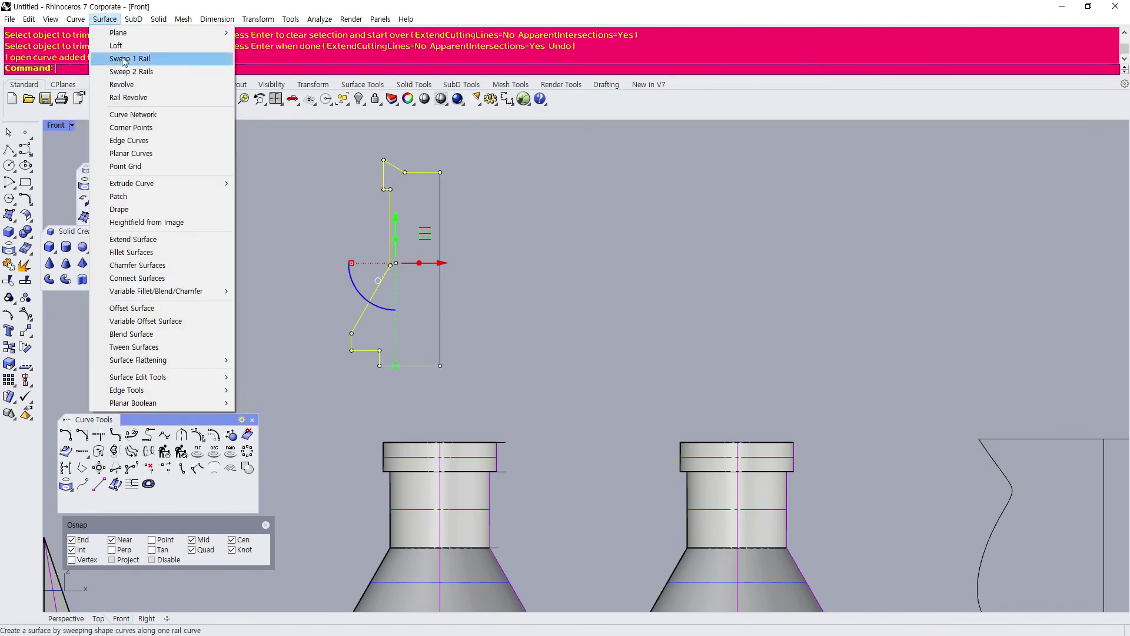
{"action": "left_click", "coordinate": [117, 85]}
{"action": "left_click", "coordinate": [437, 174]}
{"action": "left_click", "coordinate": [434, 314]}
{"action": "key", "text": "Return"}
{"action": "key", "text": "Return"}
{"action": "scroll", "coordinate": [434, 315], "scroll_direction": "down", "scroll_amount": 3}
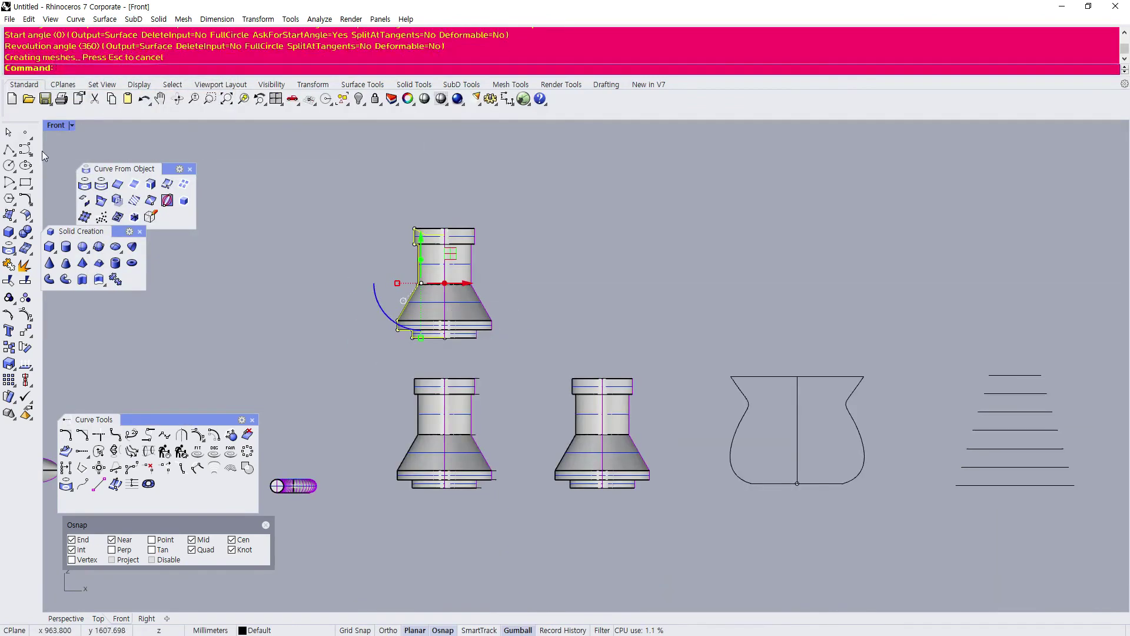
Check the revolved rook in the four views, and delete it while keeping its half profile and centre line.
{"action": "double_click", "coordinate": [56, 126]}
{"action": "scroll", "coordinate": [385, 226], "scroll_direction": "down", "scroll_amount": 5}
{"action": "scroll", "coordinate": [701, 232], "scroll_direction": "down", "scroll_amount": 8}
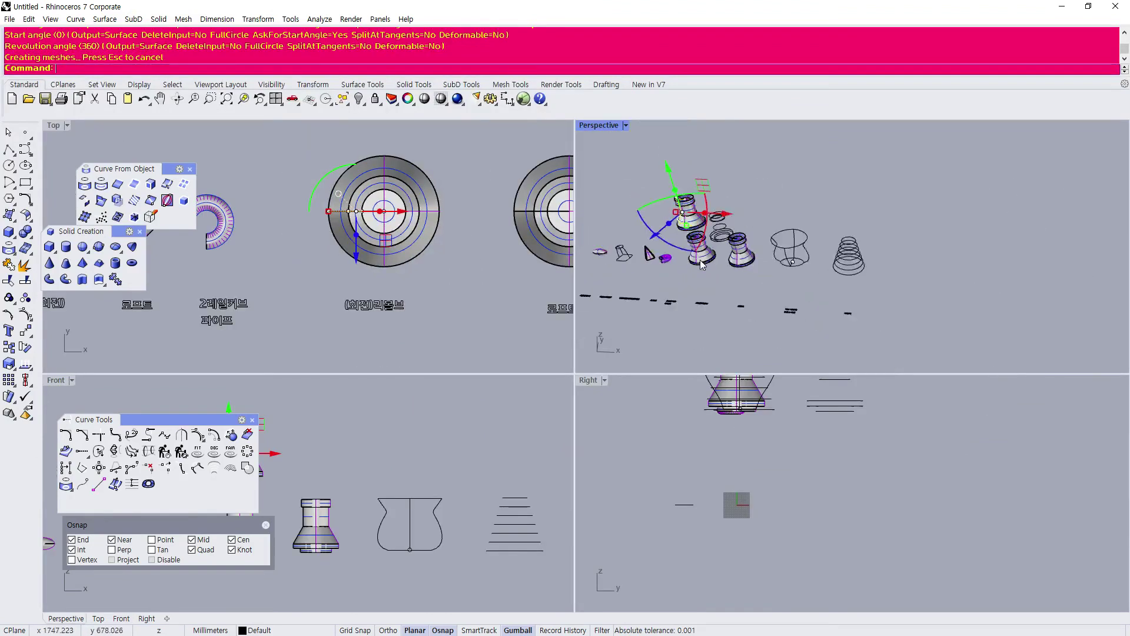
{"action": "scroll", "coordinate": [701, 279], "scroll_direction": "up", "scroll_amount": 4}
{"action": "scroll", "coordinate": [467, 408], "scroll_direction": "down", "scroll_amount": 6}
{"action": "scroll", "coordinate": [343, 448], "scroll_direction": "up", "scroll_amount": 8}
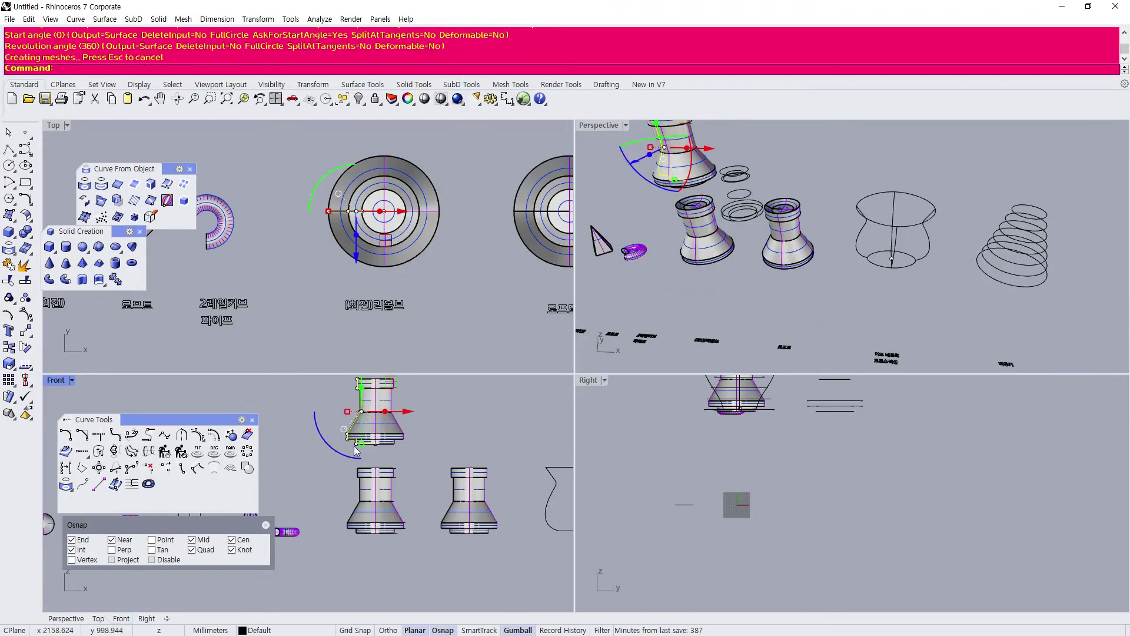
{"action": "left_click", "coordinate": [673, 151]}
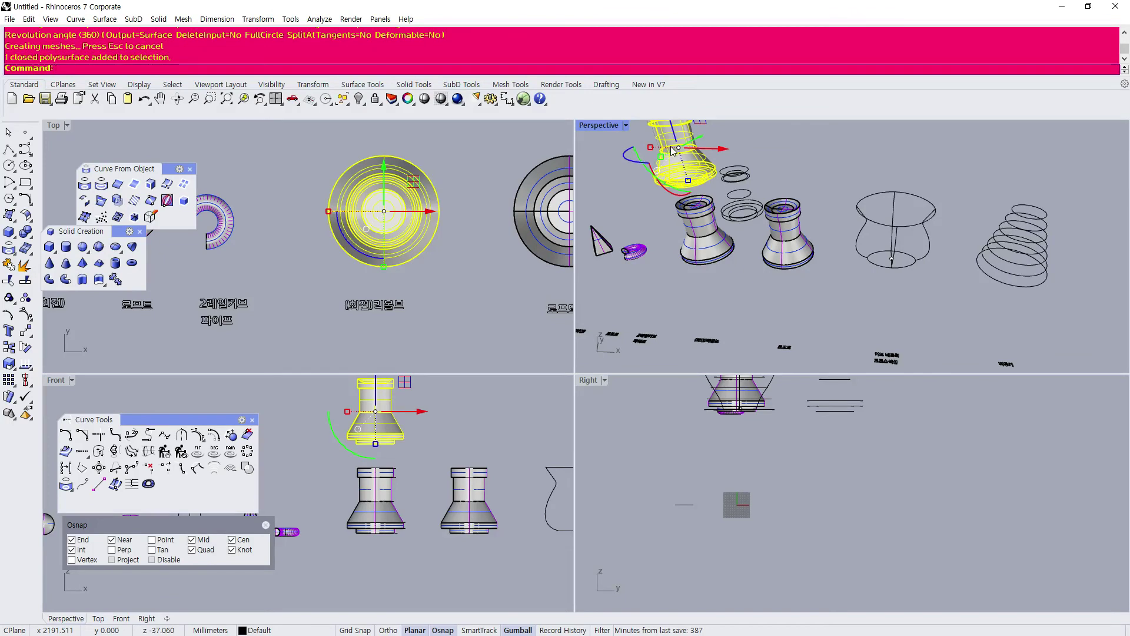
{"action": "key", "text": "Delete"}
Loft a low band between the two largest circles at the base of the circle stack behind the rooks.
{"action": "scroll", "coordinate": [754, 189], "scroll_direction": "up", "scroll_amount": 5}
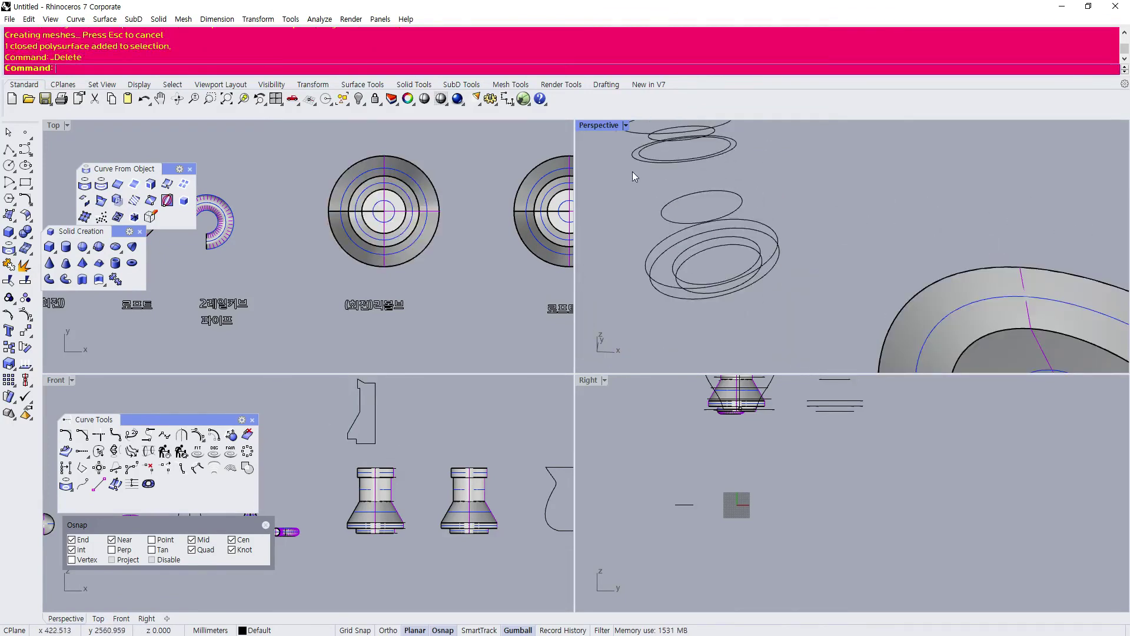
{"action": "double_click", "coordinate": [588, 126]}
{"action": "scroll", "coordinate": [561, 322], "scroll_direction": "up", "scroll_amount": 6}
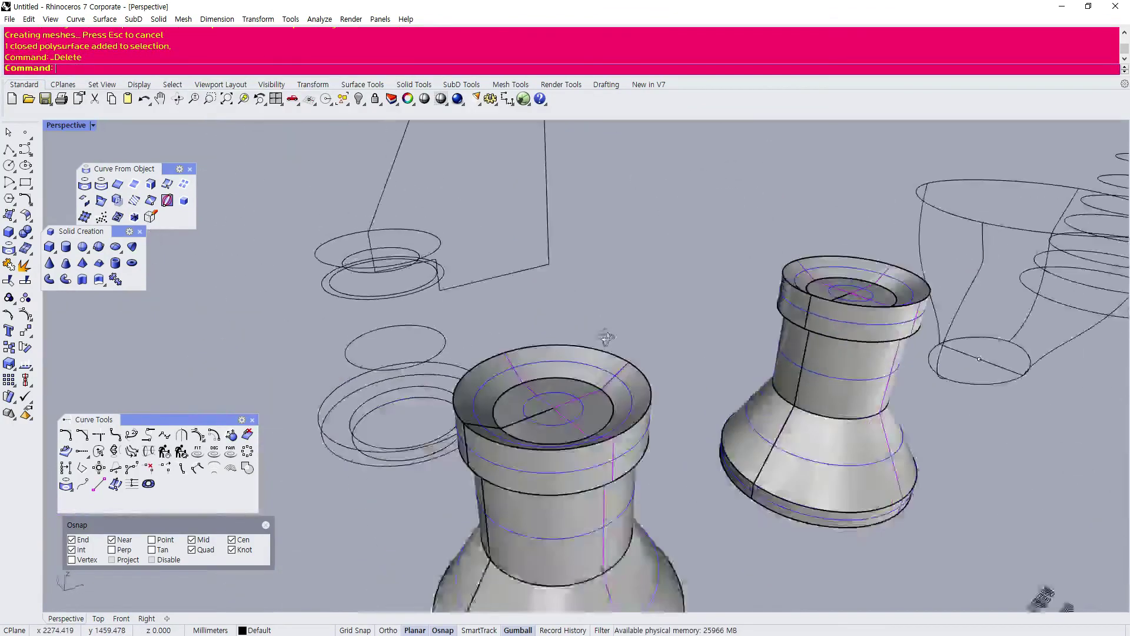
{"action": "right_click_drag", "start_coordinate": [607, 337], "coordinate": [620, 332]}
{"action": "scroll", "coordinate": [344, 518], "scroll_direction": "up", "scroll_amount": 2}
{"action": "left_click", "coordinate": [105, 19]}
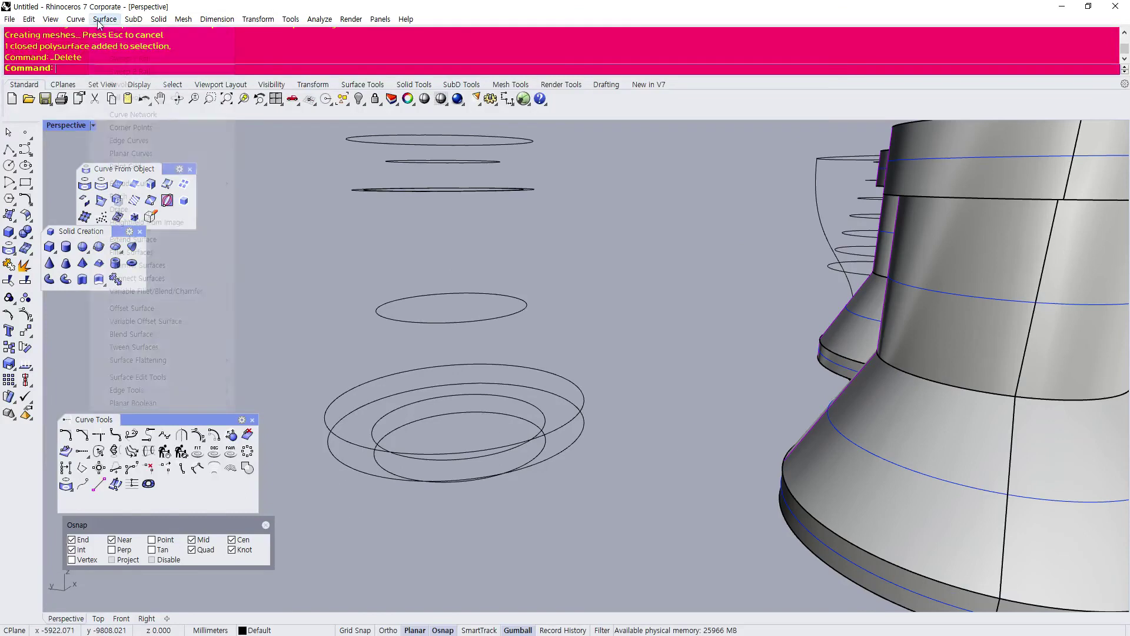
{"action": "left_click", "coordinate": [112, 37]}
{"action": "left_click", "coordinate": [335, 424]}
{"action": "left_click", "coordinate": [331, 425]}
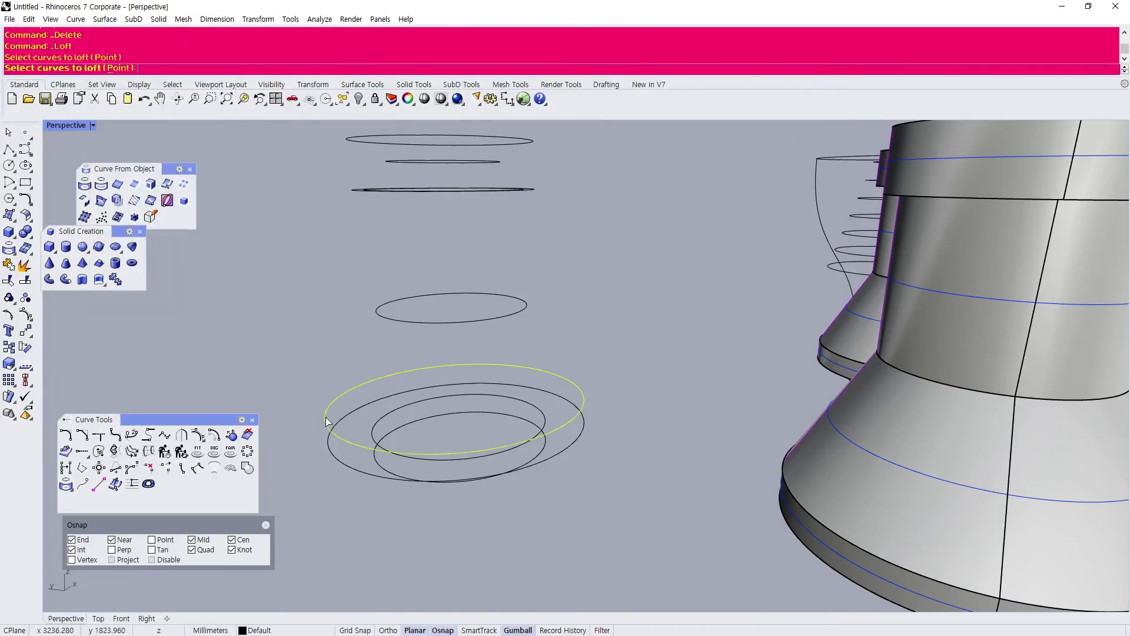
{"action": "key", "text": "Return"}
{"action": "key", "text": "Return"}
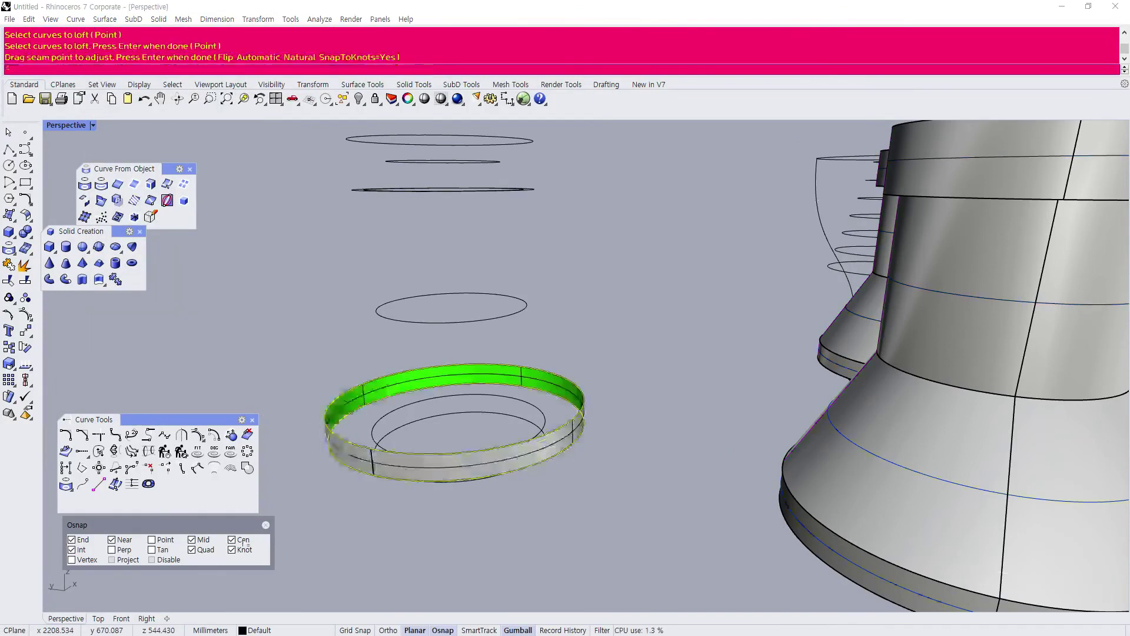
{"action": "key", "text": "Return"}
Loft the sloped body from the base band's upper edge to the single circle above it.
{"action": "key", "text": "Return"}
{"action": "left_click", "coordinate": [382, 319]}
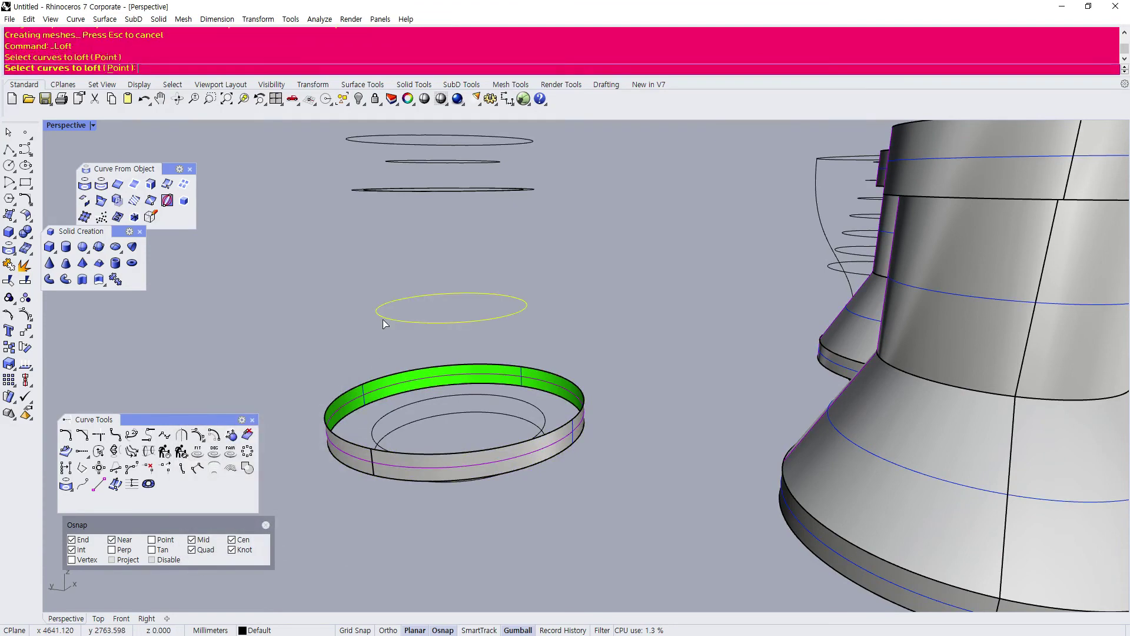
{"action": "left_click", "coordinate": [322, 416]}
{"action": "key", "text": "Return"}
{"action": "key", "text": "Return"}
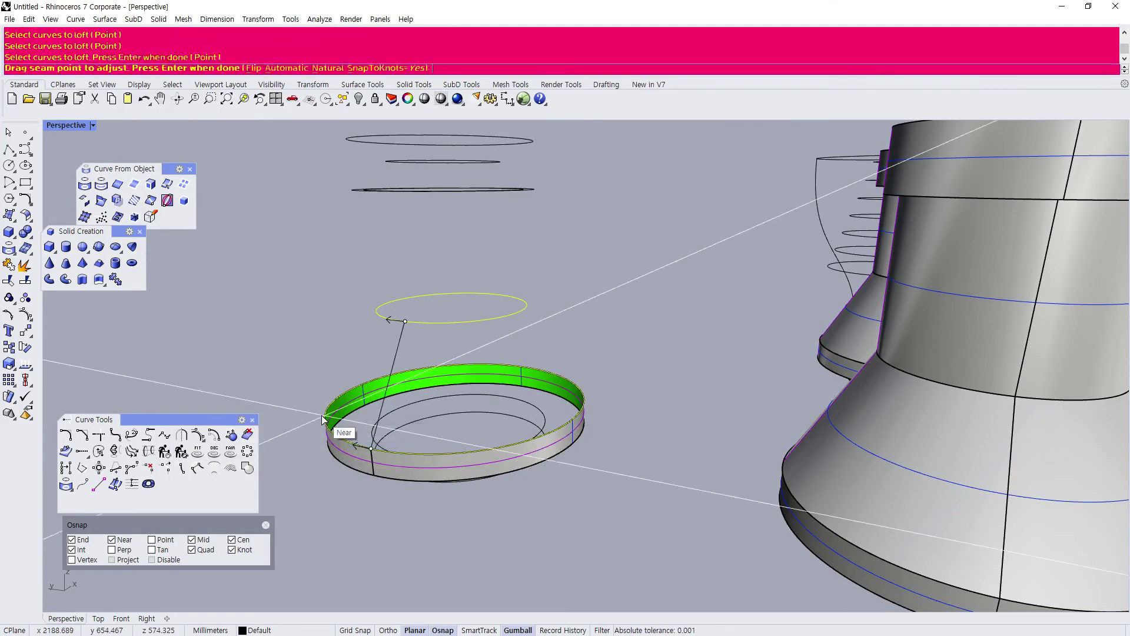
{"action": "key", "text": "Return"}
{"action": "key", "text": "Return"}
Loft the straight neck from the sloped body's upper edge to the inner of the two nearly level circles above.
{"action": "scroll", "coordinate": [509, 288], "scroll_direction": "down", "scroll_amount": 5}
{"action": "scroll", "coordinate": [508, 288], "scroll_direction": "up", "scroll_amount": 5}
{"action": "right_click_drag", "start_coordinate": [508, 289], "coordinate": [453, 268]}
{"action": "scroll", "coordinate": [325, 208], "scroll_direction": "up", "scroll_amount": 6}
{"action": "key", "text": "Return"}
{"action": "left_click", "coordinate": [352, 210]}
{"action": "left_click", "coordinate": [362, 406]}
{"action": "left_click", "coordinate": [401, 434]}
{"action": "key", "text": "Return"}
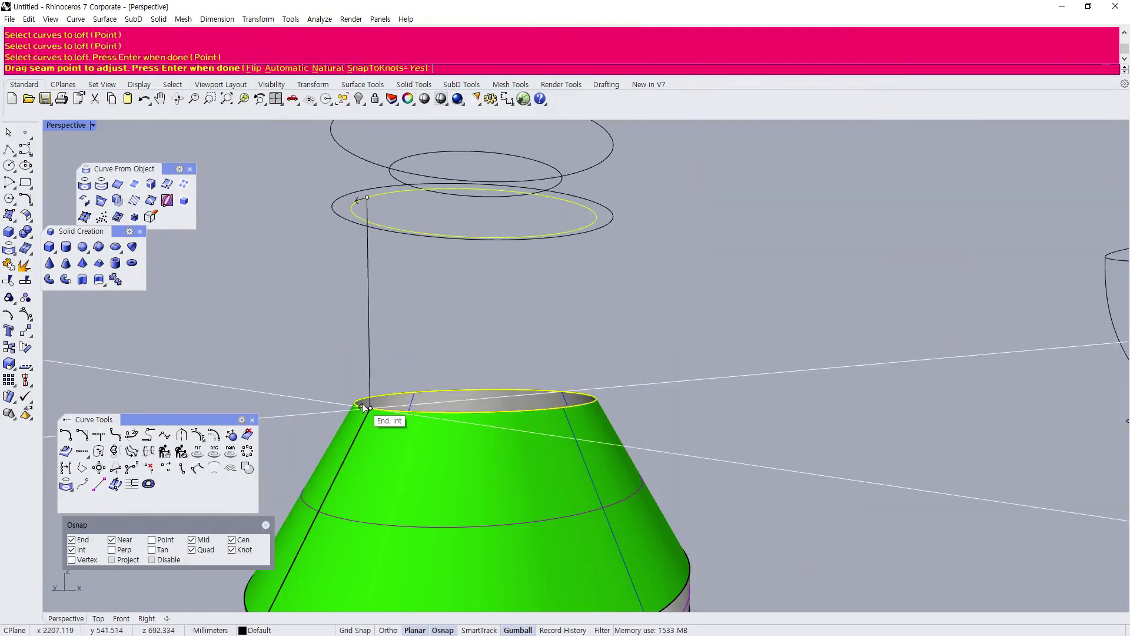
{"action": "key", "text": "Return"}
{"action": "left_click", "coordinate": [243, 541]}
Loft a flat ring between the neck's top circle and the larger circle surrounding it at nearly the same height.
{"action": "scroll", "coordinate": [572, 404], "scroll_direction": "down", "scroll_amount": 9}
{"action": "right_click_drag", "start_coordinate": [572, 404], "coordinate": [509, 318]}
{"action": "scroll", "coordinate": [509, 318], "scroll_direction": "up", "scroll_amount": 11}
{"action": "key", "text": "Return"}
{"action": "left_click", "coordinate": [421, 326]}
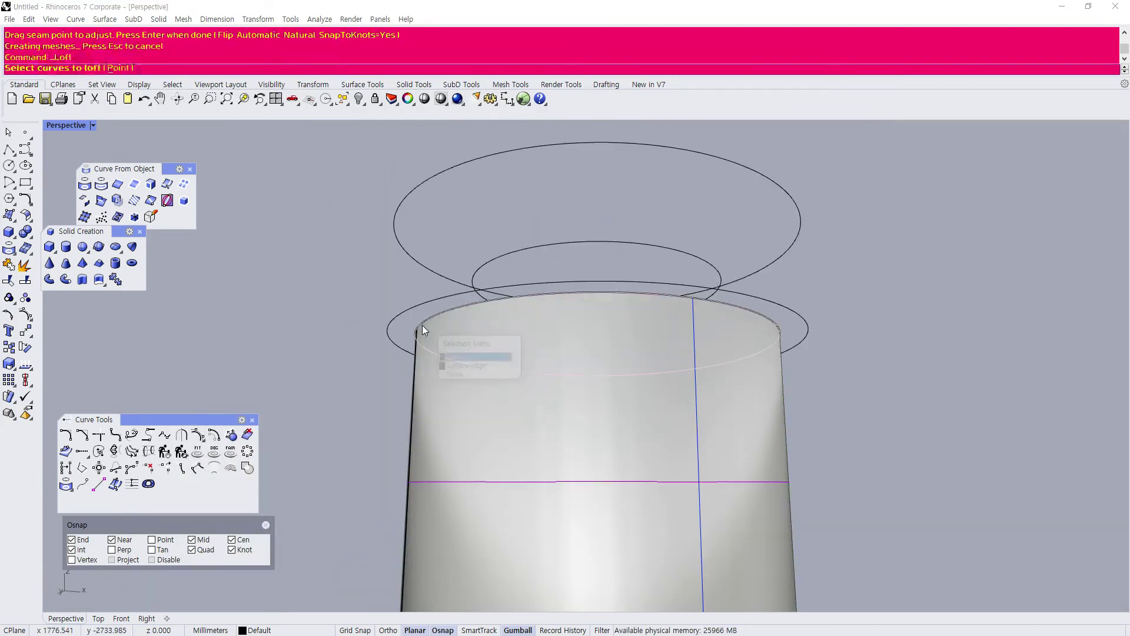
{"action": "left_click", "coordinate": [457, 357]}
{"action": "left_click", "coordinate": [417, 312]}
{"action": "key", "text": "Return"}
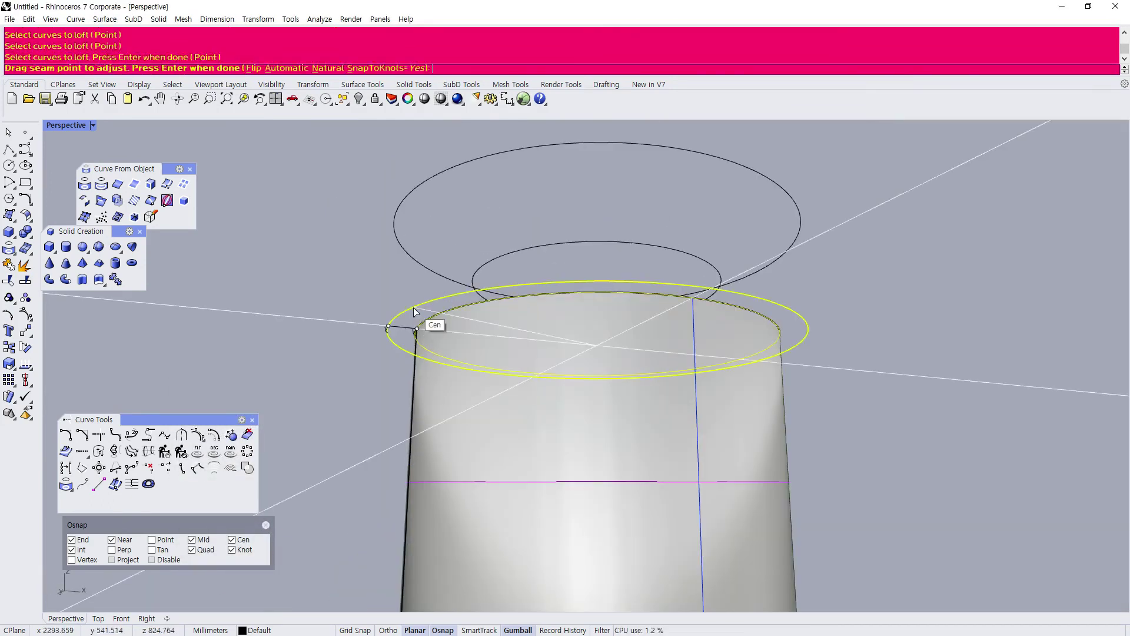
{"action": "key", "text": "Return"}
{"action": "left_click", "coordinate": [243, 541]}
Loft the rook's head band from the flat ring's outer edge to the large top circle.
{"action": "right_click_drag", "start_coordinate": [418, 334], "coordinate": [416, 368]}
{"action": "key", "text": "Return"}
{"action": "left_click", "coordinate": [387, 320]}
{"action": "left_click", "coordinate": [384, 445]}
{"action": "left_click", "coordinate": [422, 475]}
{"action": "key", "text": "Return"}
{"action": "key", "text": "Return"}
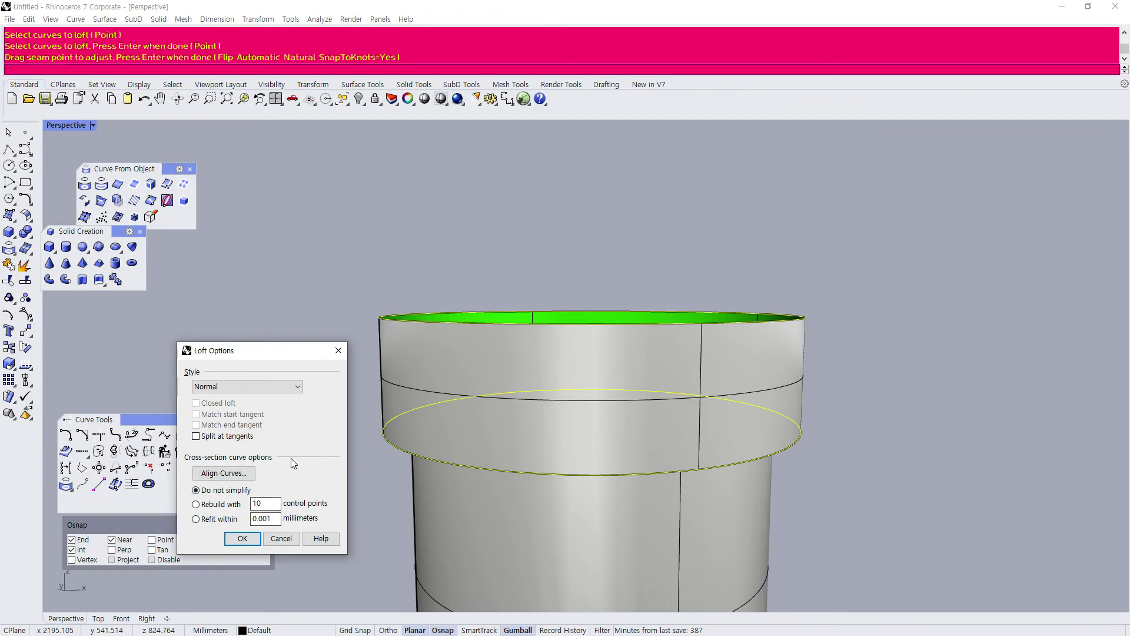
{"action": "left_click", "coordinate": [242, 539]}
Loft the funnel-shaped recess from the head band's top rim to the smaller circle inside it.
{"action": "right_click_drag", "start_coordinate": [355, 468], "coordinate": [429, 372]}
{"action": "key", "text": "Return"}
{"action": "left_click", "coordinate": [411, 375]}
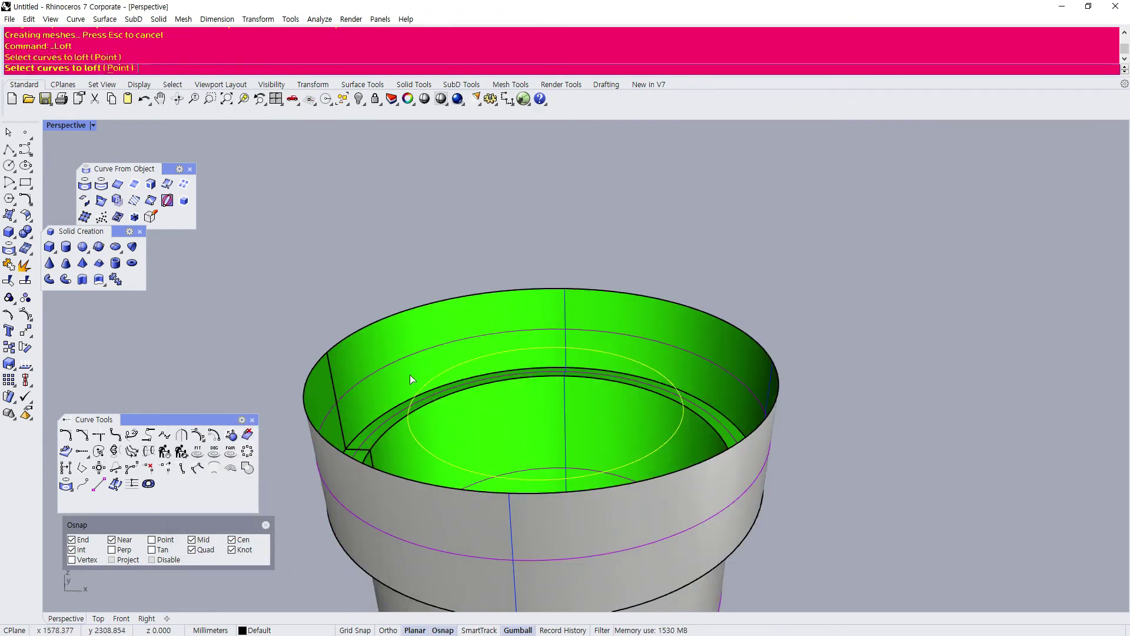
{"action": "left_click", "coordinate": [340, 339]}
{"action": "left_click", "coordinate": [380, 366]}
{"action": "key", "text": "Return"}
{"action": "key", "text": "Return"}
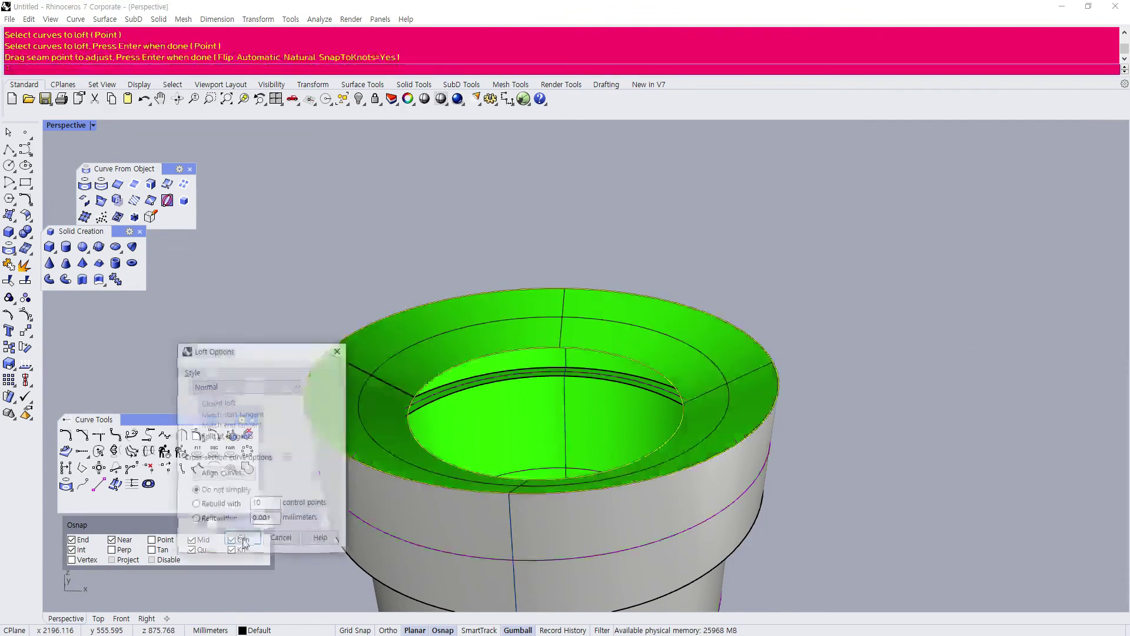
{"action": "left_click", "coordinate": [242, 538]}
Close the floor of the head's recess with a planar surface from its inner circle.
{"action": "scroll", "coordinate": [636, 168], "scroll_direction": "down", "scroll_amount": 7}
{"action": "scroll", "coordinate": [636, 199], "scroll_direction": "up", "scroll_amount": 7}
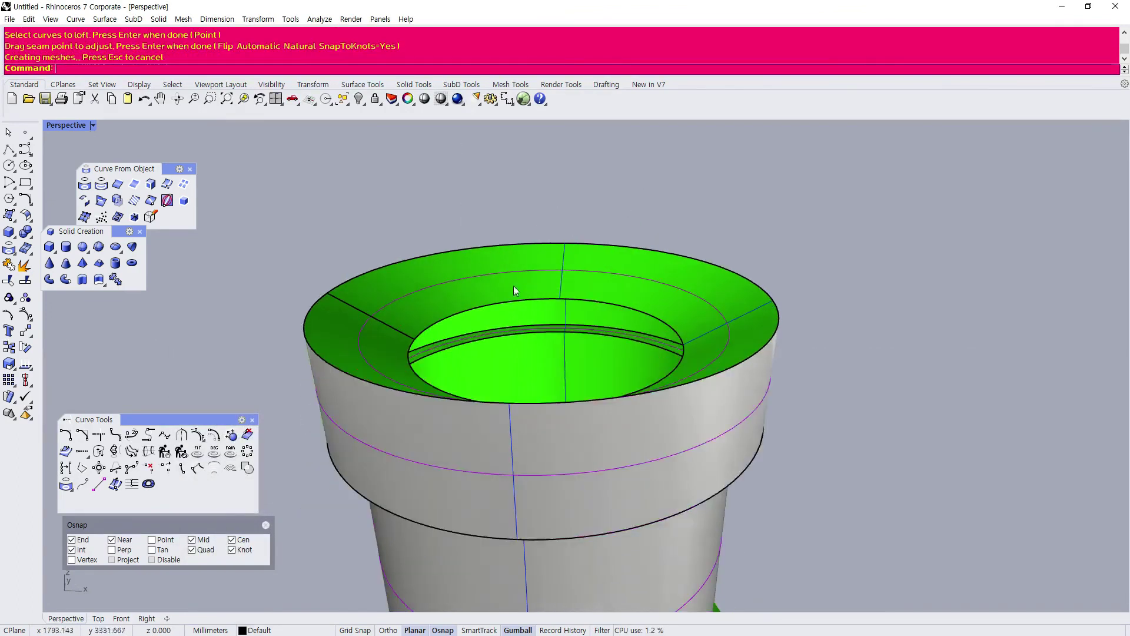
{"action": "scroll", "coordinate": [480, 318], "scroll_direction": "up", "scroll_amount": 3}
{"action": "left_click", "coordinate": [104, 19]}
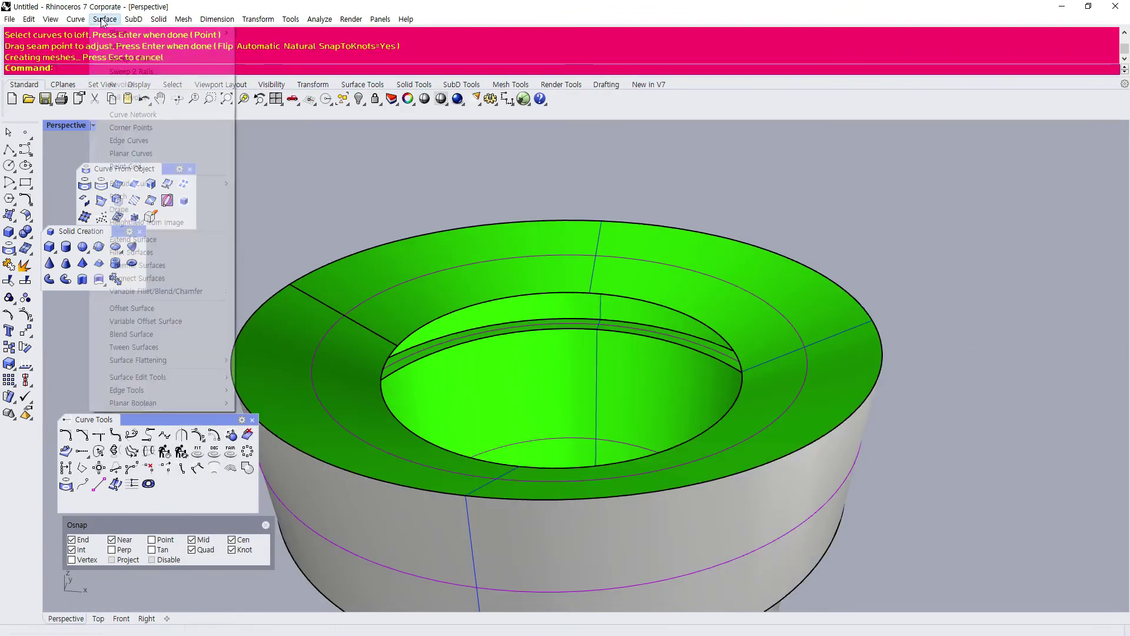
{"action": "left_click", "coordinate": [130, 153]}
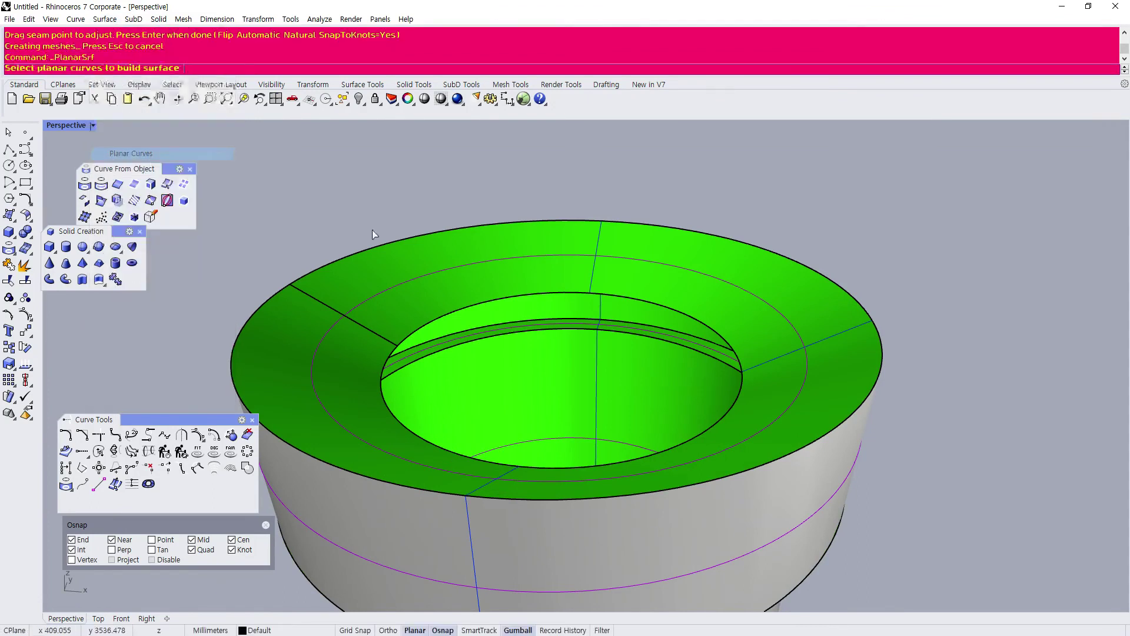
{"action": "left_click", "coordinate": [526, 296]}
{"action": "key", "text": "Return"}
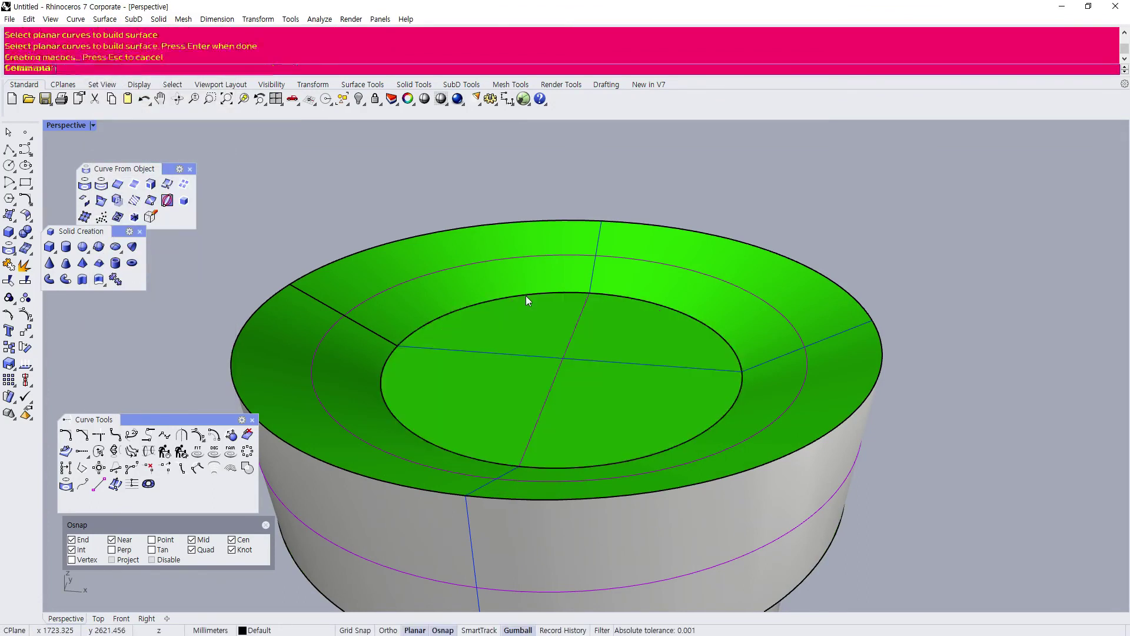
Loft the underside ring between the base band's lower edge and the smaller circle inside it.
{"action": "scroll", "coordinate": [525, 296], "scroll_direction": "down", "scroll_amount": 10}
{"action": "right_click_drag", "start_coordinate": [413, 566], "coordinate": [456, 530]}
{"action": "scroll", "coordinate": [434, 434], "scroll_direction": "up", "scroll_amount": 6}
{"action": "left_click", "coordinate": [105, 19]}
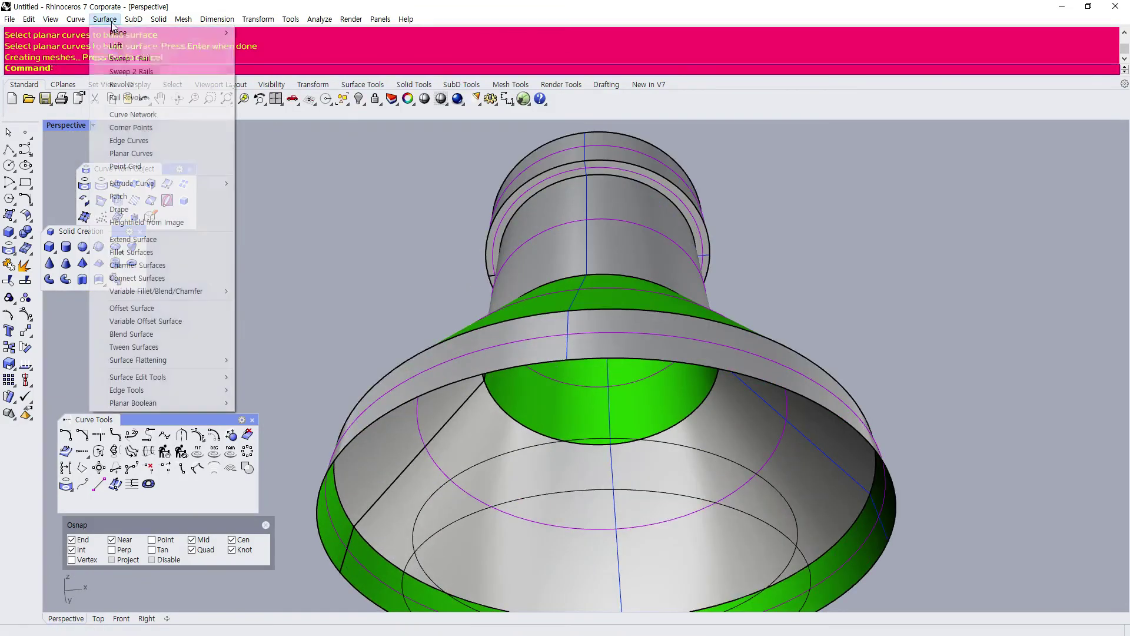
{"action": "left_click", "coordinate": [112, 43]}
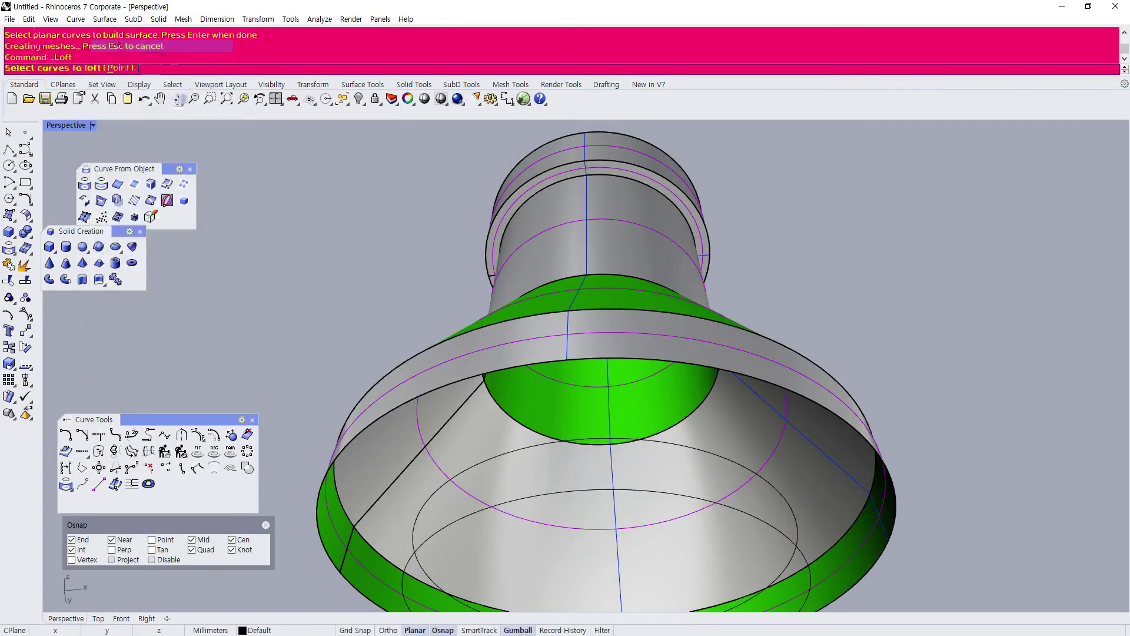
{"action": "left_click", "coordinate": [366, 440]}
{"action": "left_click", "coordinate": [400, 465]}
{"action": "left_click", "coordinate": [437, 494]}
{"action": "right_click", "coordinate": [437, 493]}
{"action": "right_click", "coordinate": [435, 495]}
{"action": "left_click", "coordinate": [242, 537]}
Loft a short foot band from the underside ring's inner circle to the lowest circle.
{"action": "scroll", "coordinate": [489, 256], "scroll_direction": "down", "scroll_amount": 7}
{"action": "right_click_drag", "start_coordinate": [489, 257], "coordinate": [476, 430]}
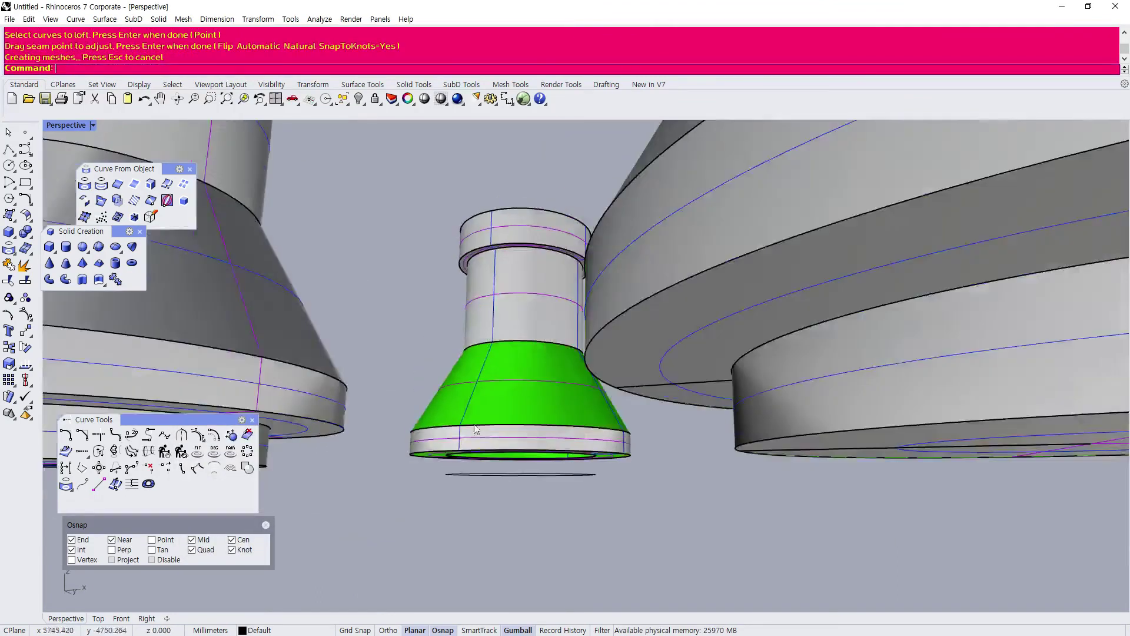
{"action": "scroll", "coordinate": [476, 430], "scroll_direction": "up", "scroll_amount": 5}
{"action": "key", "text": "Return"}
{"action": "left_click", "coordinate": [494, 361]}
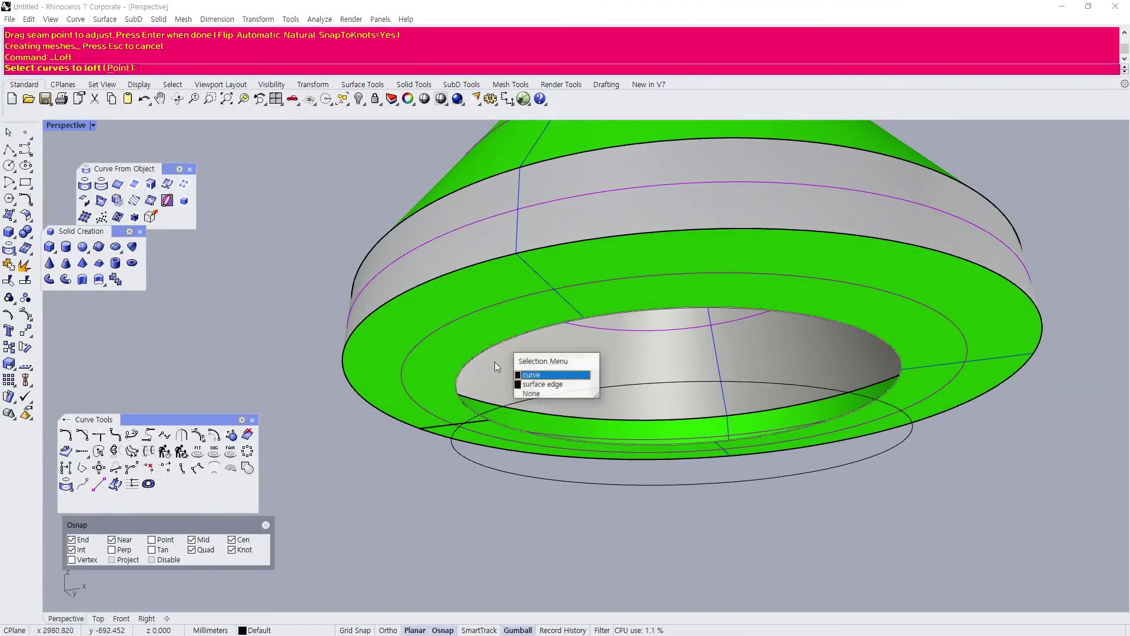
{"action": "left_click", "coordinate": [529, 375]}
{"action": "left_click", "coordinate": [511, 400]}
{"action": "key", "text": "Return"}
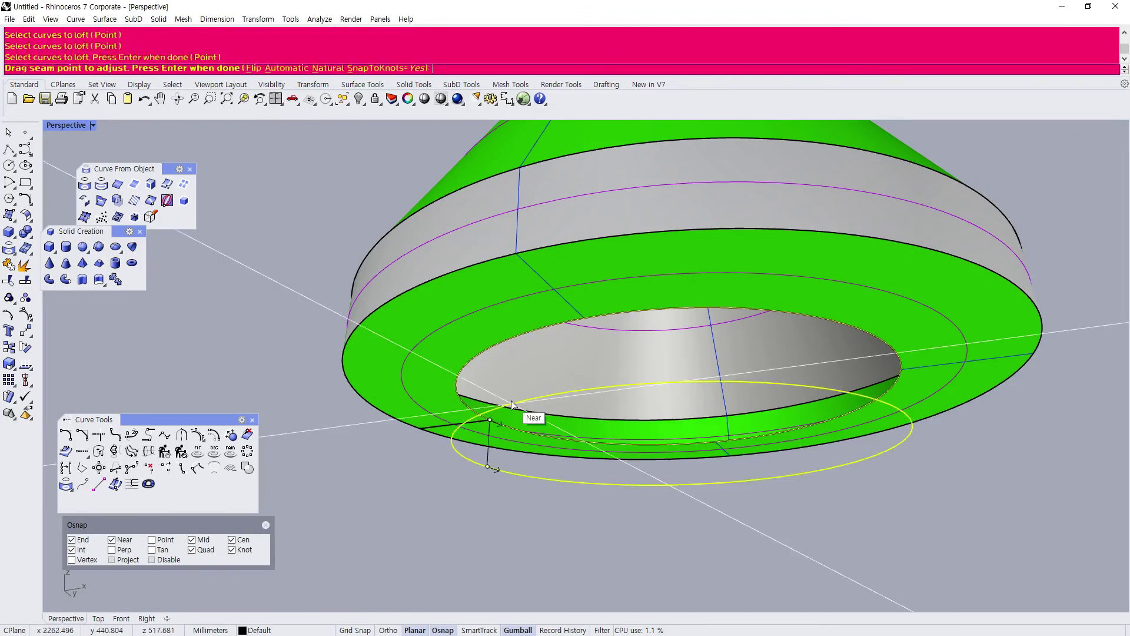
{"action": "key", "text": "Return"}
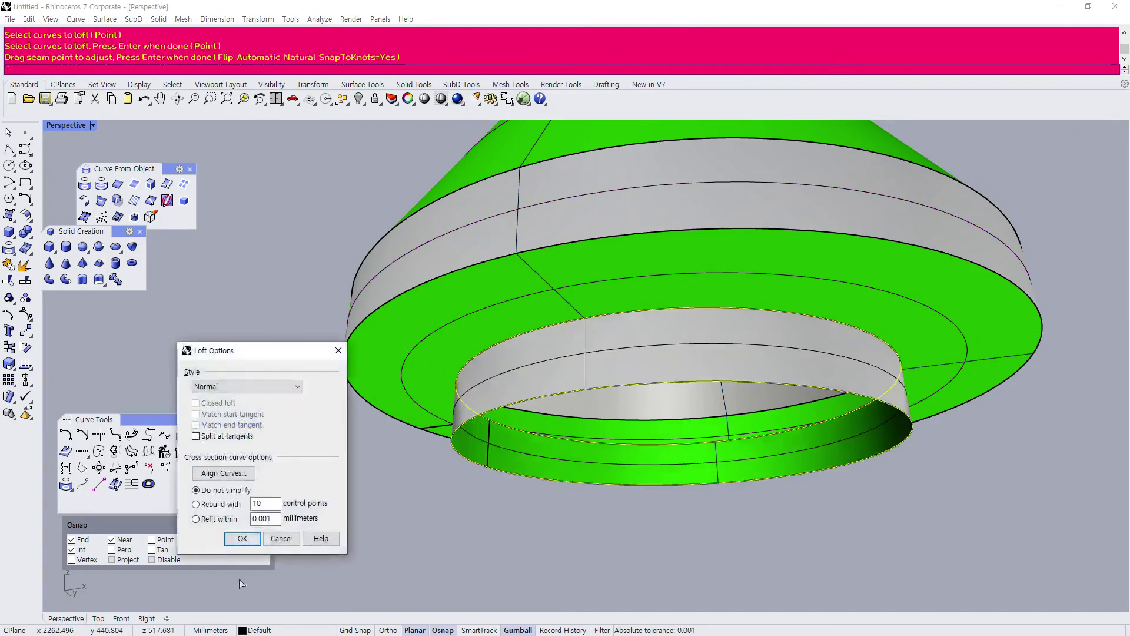
{"action": "left_click", "coordinate": [239, 534]}
Cap the bottom of the foot band with a planar surface from the lowest circle.
{"action": "left_click", "coordinate": [551, 482]}
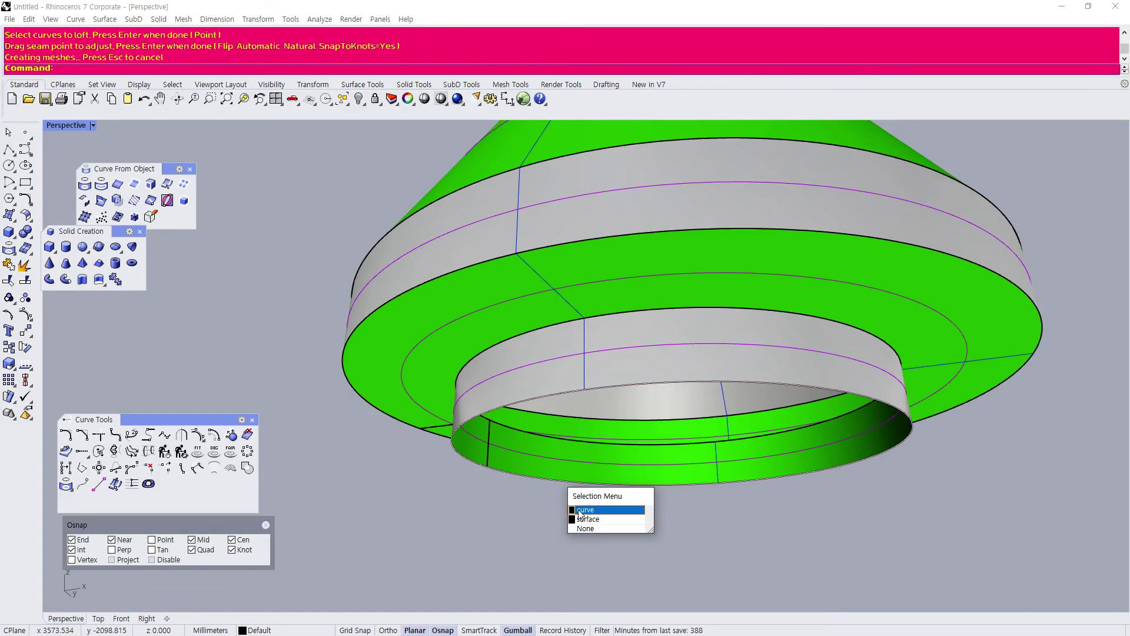
{"action": "left_click", "coordinate": [580, 510]}
{"action": "left_click", "coordinate": [110, 21]}
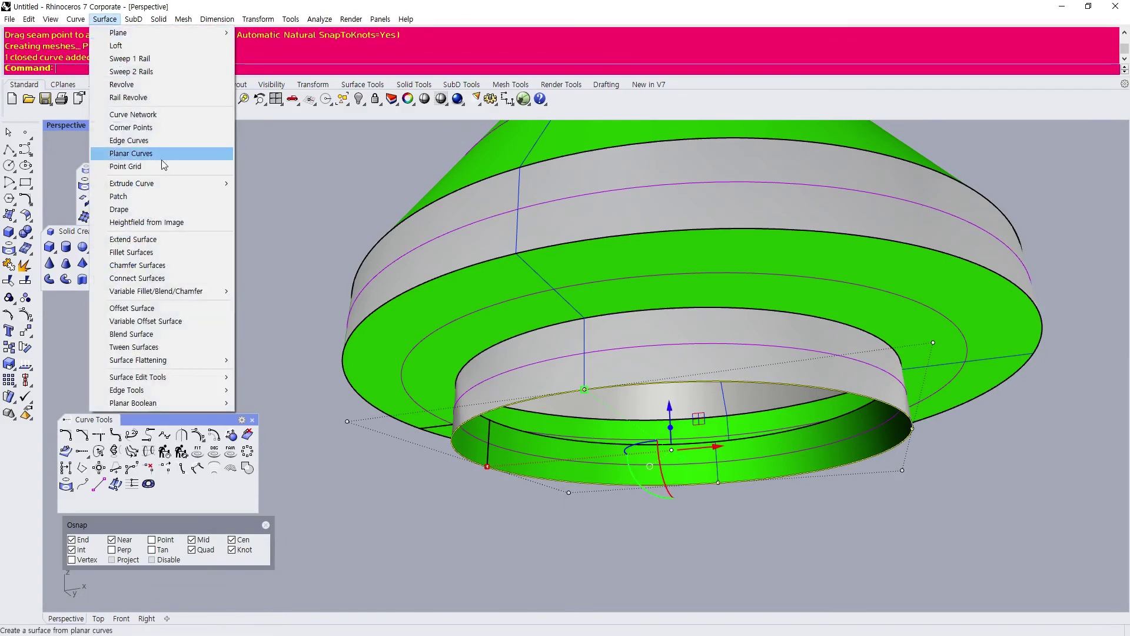
{"action": "left_click", "coordinate": [164, 165]}
Join all the lofted and planar surfaces of the new rook into one closed polysurface and check it by selecting it.
{"action": "scroll", "coordinate": [456, 372], "scroll_direction": "down", "scroll_amount": 5}
{"action": "right_click_drag", "start_coordinate": [615, 425], "coordinate": [604, 506]}
{"action": "left_click_drag", "start_coordinate": [378, 152], "coordinate": [641, 500]}
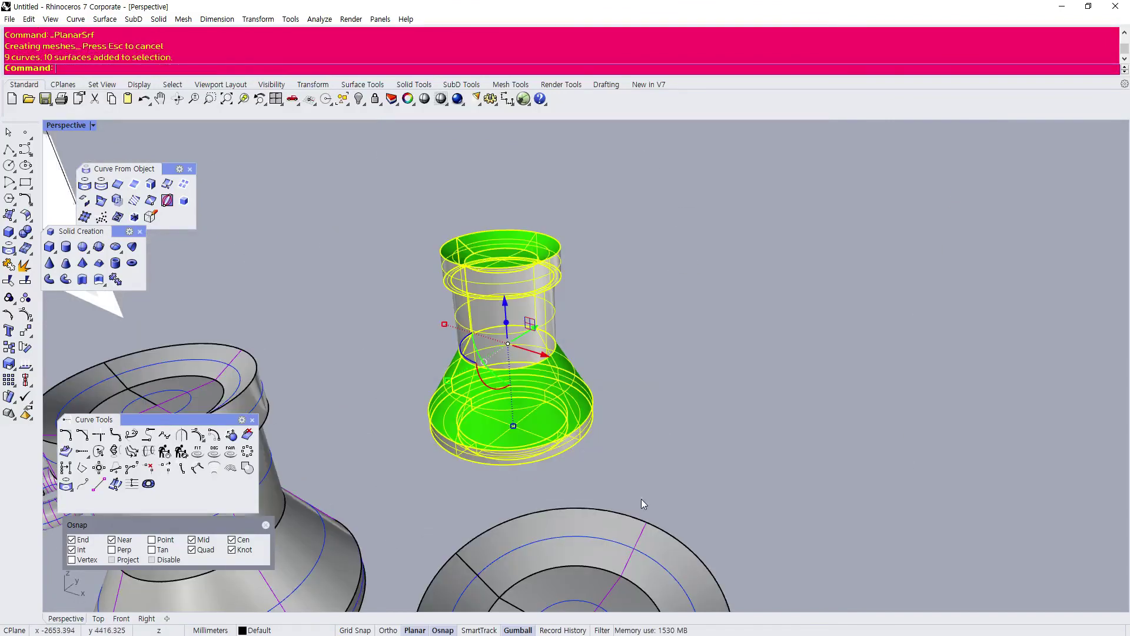
{"action": "left_click", "coordinate": [9, 265]}
{"action": "scroll", "coordinate": [397, 255], "scroll_direction": "down", "scroll_amount": 8}
{"action": "scroll", "coordinate": [437, 323], "scroll_direction": "up", "scroll_amount": 6}
{"action": "left_click", "coordinate": [483, 290]}
{"action": "scroll", "coordinate": [482, 286], "scroll_direction": "down", "scroll_amount": 6}
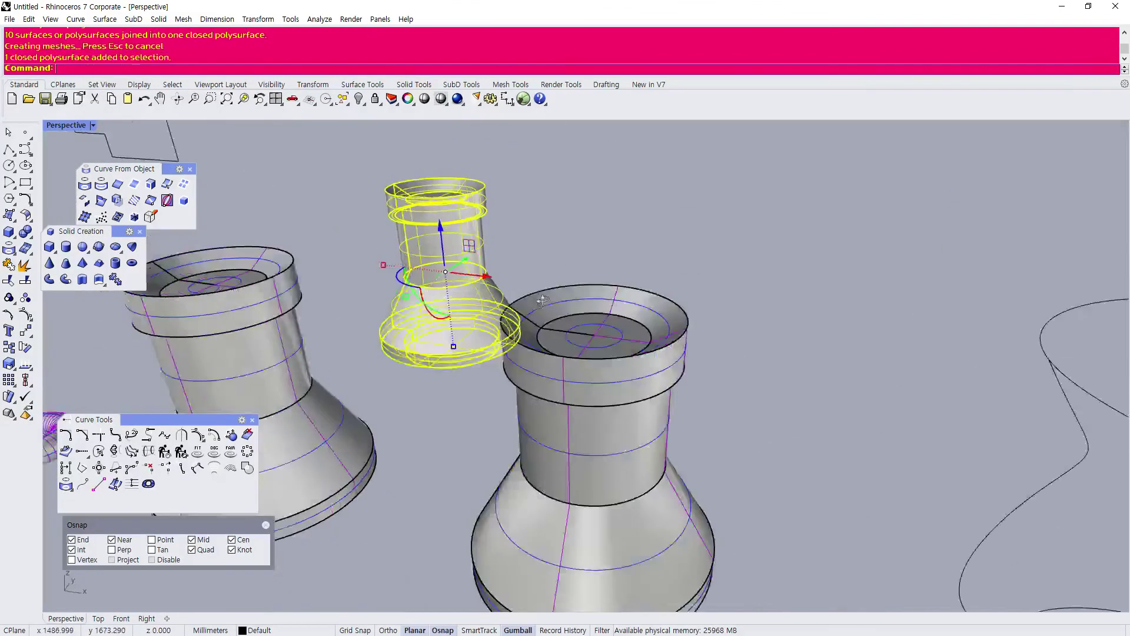
{"action": "key", "text": "Escape"}
Compare the lofted rook with the two reference rooks and view the labels in front of the models.
{"action": "scroll", "coordinate": [453, 335], "scroll_direction": "up", "scroll_amount": 4}
{"action": "left_click", "coordinate": [513, 323]}
{"action": "scroll", "coordinate": [506, 347], "scroll_direction": "down", "scroll_amount": 4}
{"action": "scroll", "coordinate": [497, 371], "scroll_direction": "up", "scroll_amount": 5}
{"action": "scroll", "coordinate": [497, 371], "scroll_direction": "down", "scroll_amount": 5}
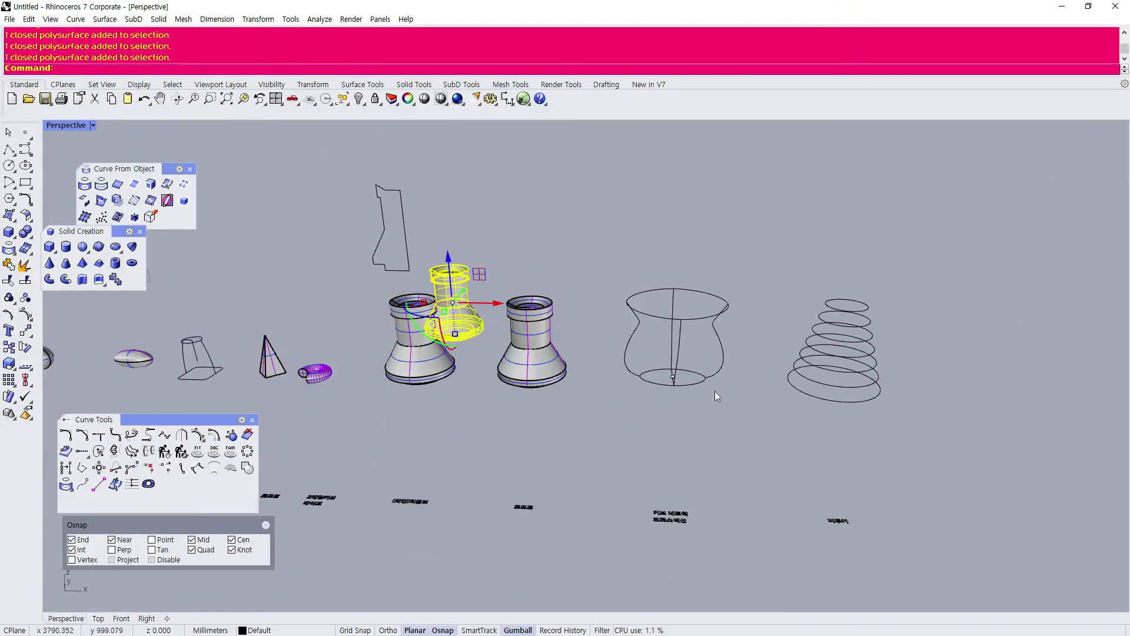
{"action": "scroll", "coordinate": [498, 441], "scroll_direction": "up", "scroll_amount": 4}
{"action": "scroll", "coordinate": [461, 433], "scroll_direction": "down", "scroll_amount": 4}
{"action": "scroll", "coordinate": [432, 489], "scroll_direction": "up", "scroll_amount": 2}
{"action": "scroll", "coordinate": [432, 490], "scroll_direction": "up", "scroll_amount": 3}
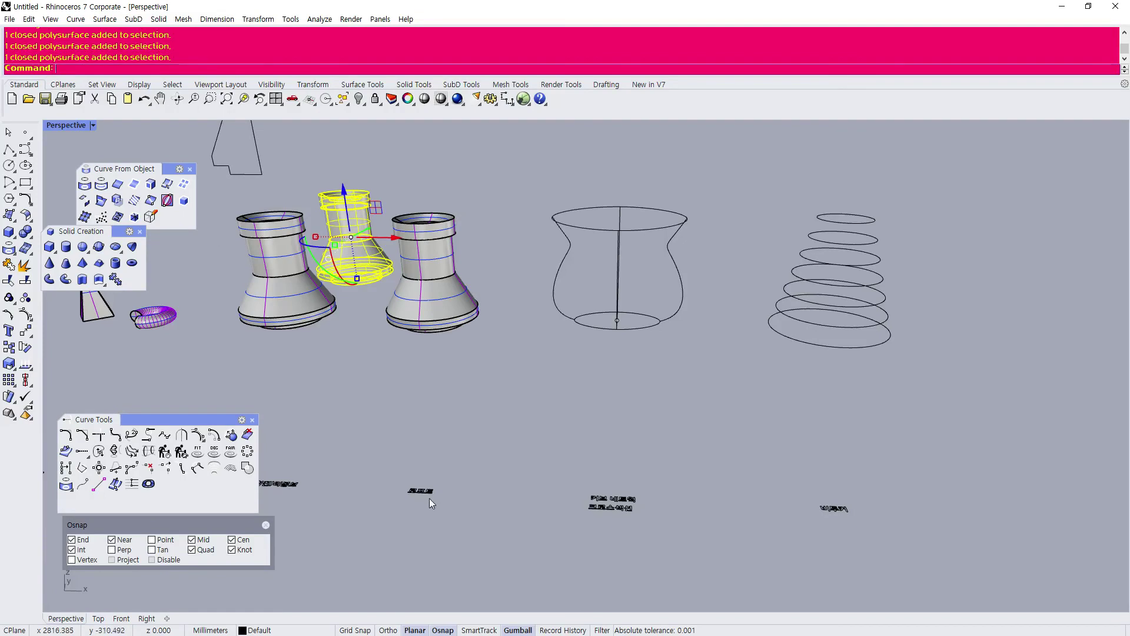
{"action": "scroll", "coordinate": [435, 572], "scroll_direction": "up", "scroll_amount": 4}
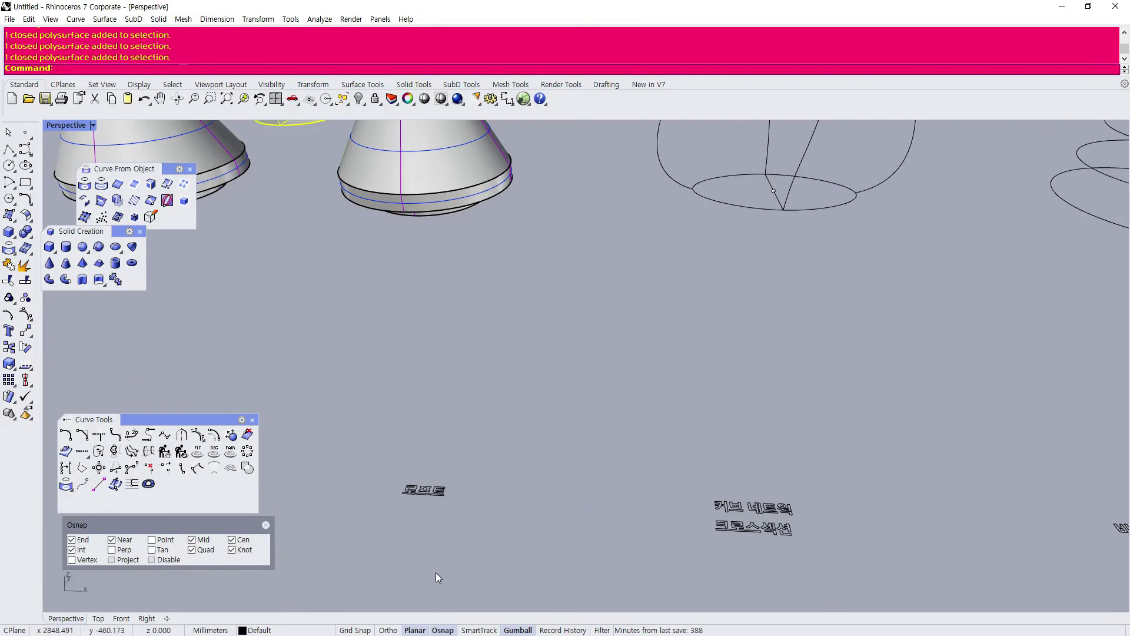
{"action": "scroll", "coordinate": [436, 569], "scroll_direction": "down", "scroll_amount": 4}
{"action": "left_click", "coordinate": [426, 429]}
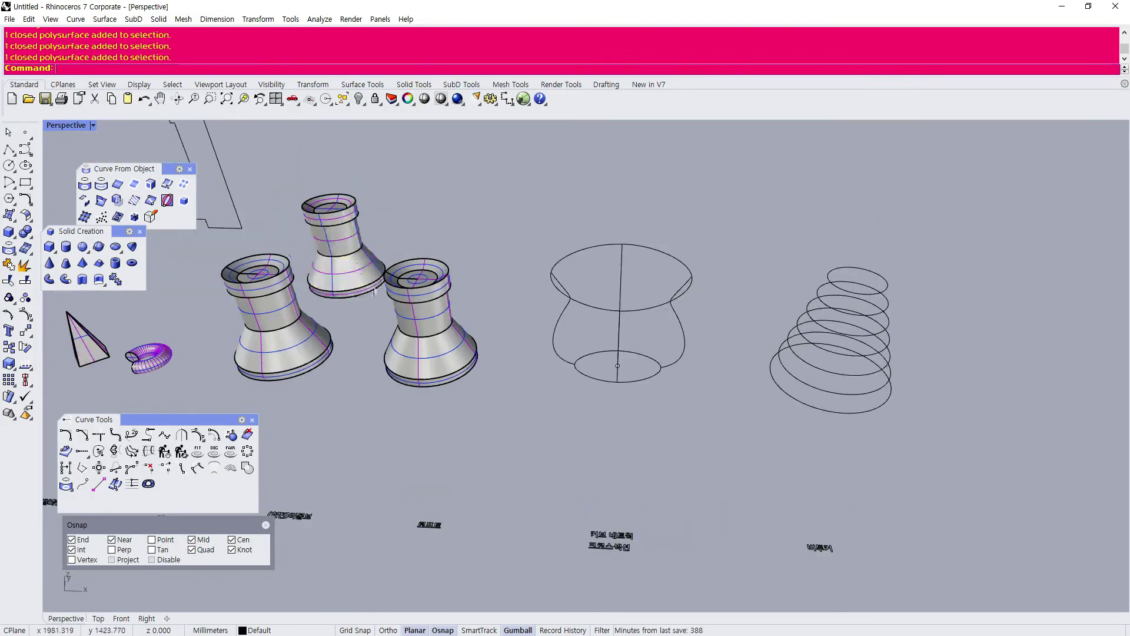
{"action": "scroll", "coordinate": [334, 246], "scroll_direction": "up", "scroll_amount": 6}
{"action": "scroll", "coordinate": [335, 246], "scroll_direction": "down", "scroll_amount": 6}
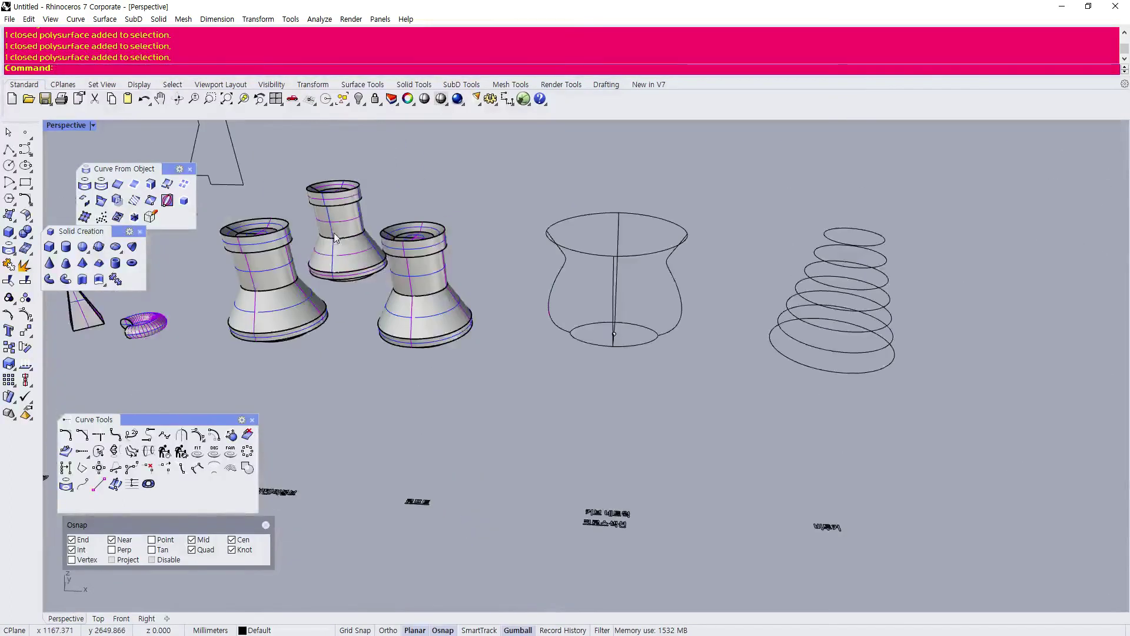
{"action": "scroll", "coordinate": [410, 314], "scroll_direction": "down", "scroll_amount": 5}
{"action": "scroll", "coordinate": [551, 377], "scroll_direction": "up", "scroll_amount": 2}
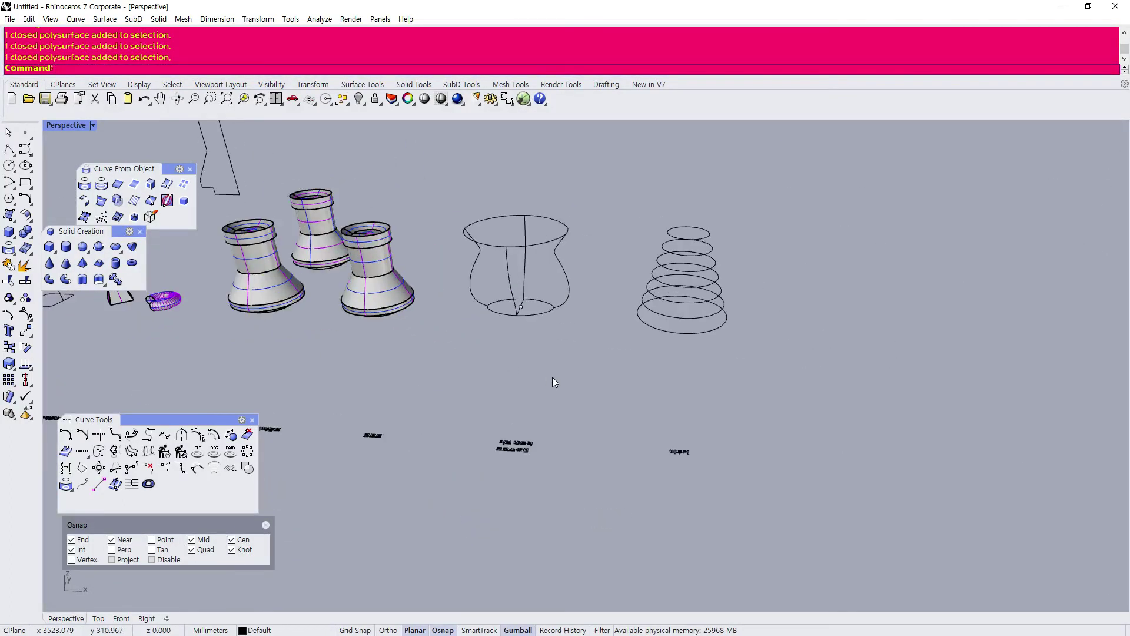
Inspect the rook's half profile and straight centre line behind the solids.
{"action": "right_click_drag", "start_coordinate": [439, 369], "coordinate": [457, 279]}
{"action": "left_click_drag", "start_coordinate": [399, 175], "coordinate": [320, 176]}
{"action": "right_click_drag", "start_coordinate": [407, 176], "coordinate": [414, 214]}
{"action": "scroll", "coordinate": [378, 162], "scroll_direction": "up", "scroll_amount": 7}
{"action": "scroll", "coordinate": [397, 185], "scroll_direction": "down", "scroll_amount": 4}
{"action": "key", "text": "Escape"}
{"action": "left_click", "coordinate": [372, 250]}
{"action": "left_click", "coordinate": [330, 217]}
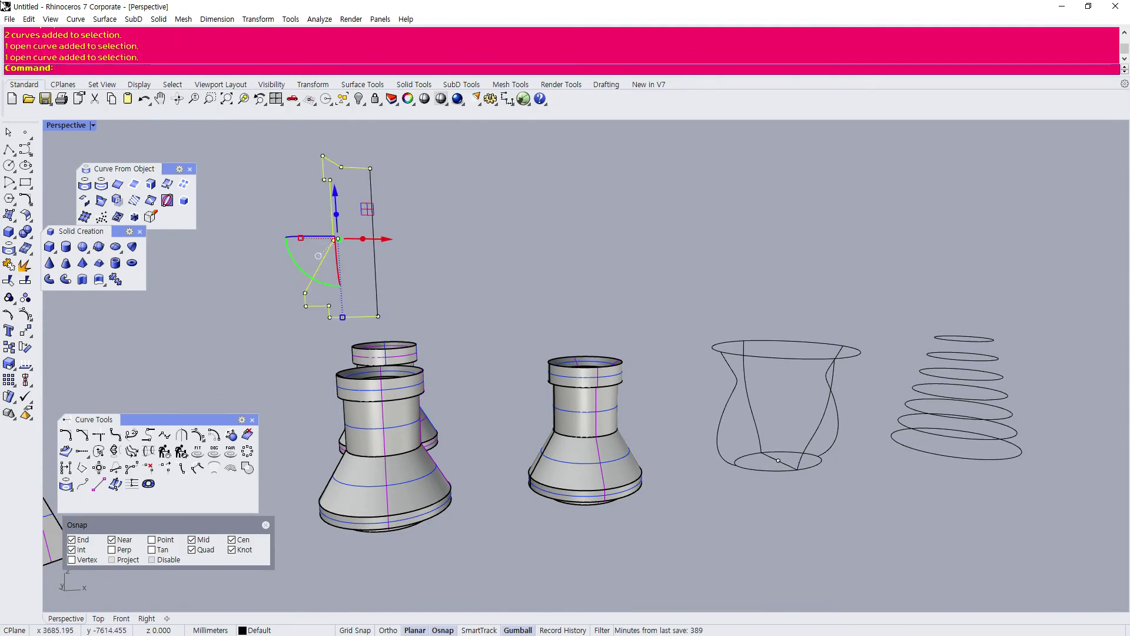
{"action": "right_click_drag", "start_coordinate": [365, 253], "coordinate": [411, 472]}
{"action": "key", "text": "Escape"}
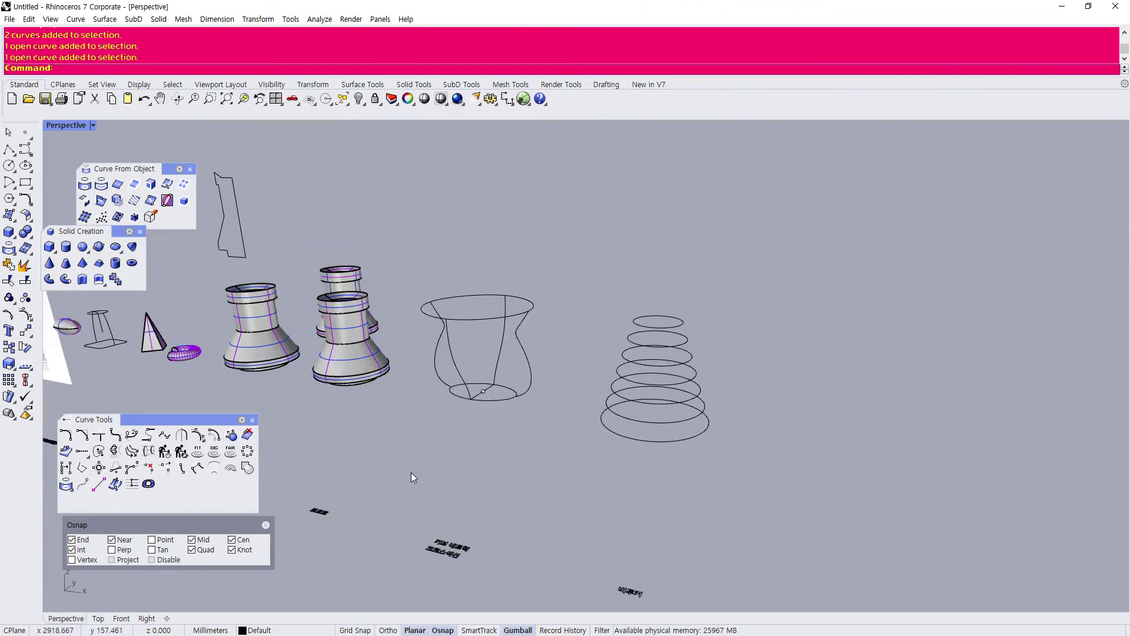
Examine the vase's circles and side profile curves together with the curve network and cross-section label.
{"action": "scroll", "coordinate": [401, 561], "scroll_direction": "up", "scroll_amount": 6}
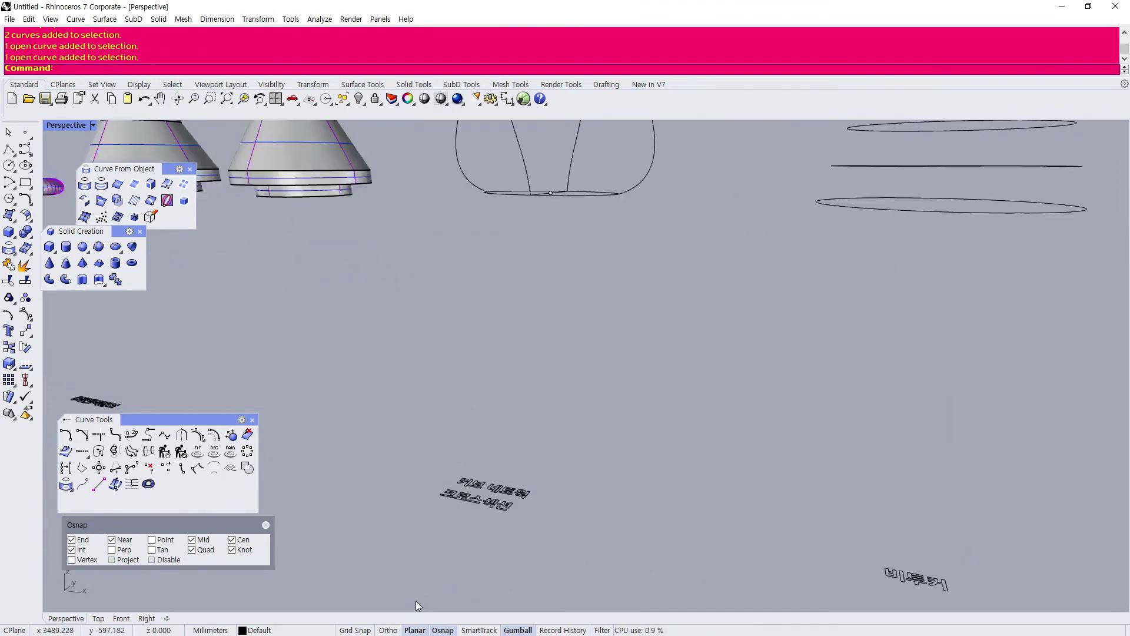
{"action": "scroll", "coordinate": [482, 474], "scroll_direction": "down", "scroll_amount": 5}
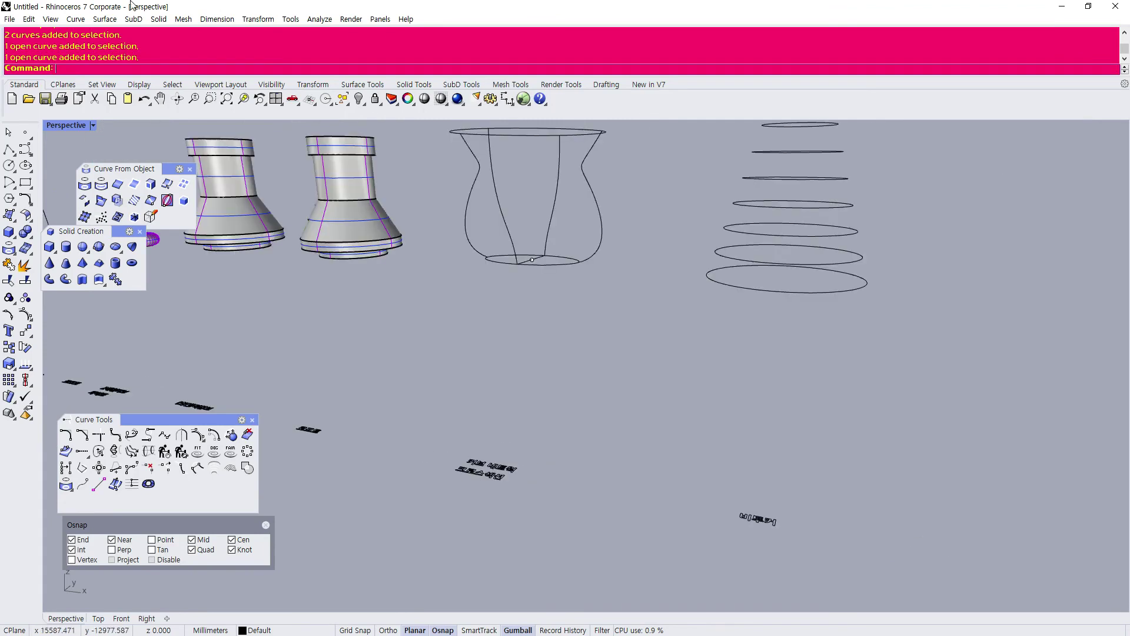
{"action": "left_click", "coordinate": [105, 19]}
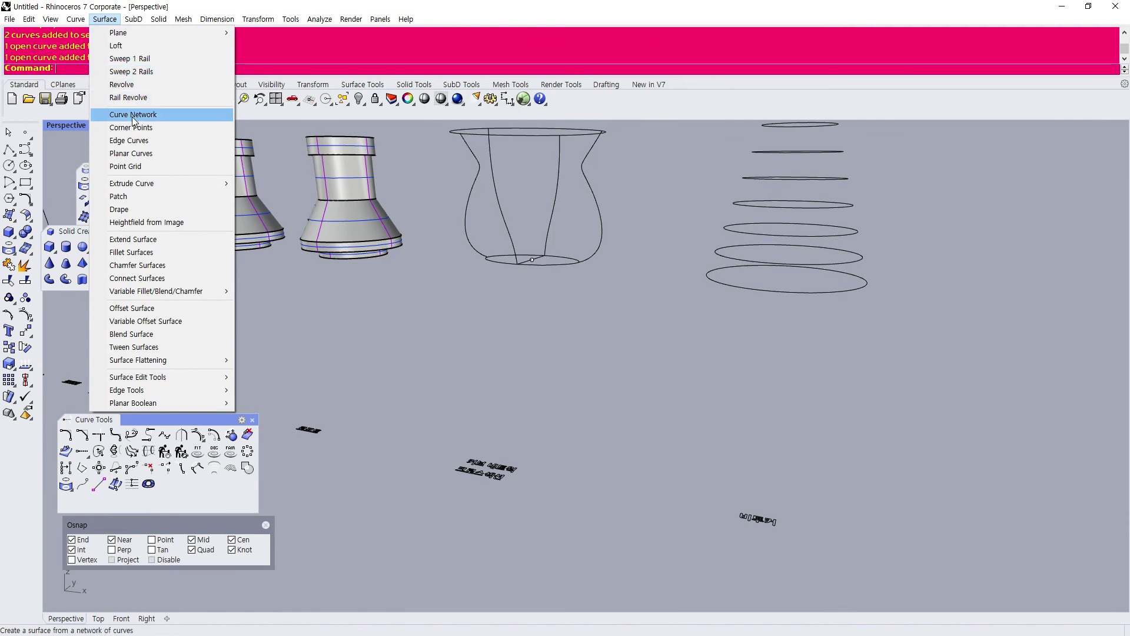
{"action": "left_click", "coordinate": [500, 305]}
{"action": "scroll", "coordinate": [482, 313], "scroll_direction": "down", "scroll_amount": 3}
{"action": "right_click_drag", "start_coordinate": [480, 316], "coordinate": [644, 332]}
{"action": "scroll", "coordinate": [794, 285], "scroll_direction": "up", "scroll_amount": 6}
{"action": "scroll", "coordinate": [652, 265], "scroll_direction": "down", "scroll_amount": 3}
{"action": "right_click_drag", "start_coordinate": [650, 288], "coordinate": [645, 335]}
{"action": "scroll", "coordinate": [644, 334], "scroll_direction": "down", "scroll_amount": 3}
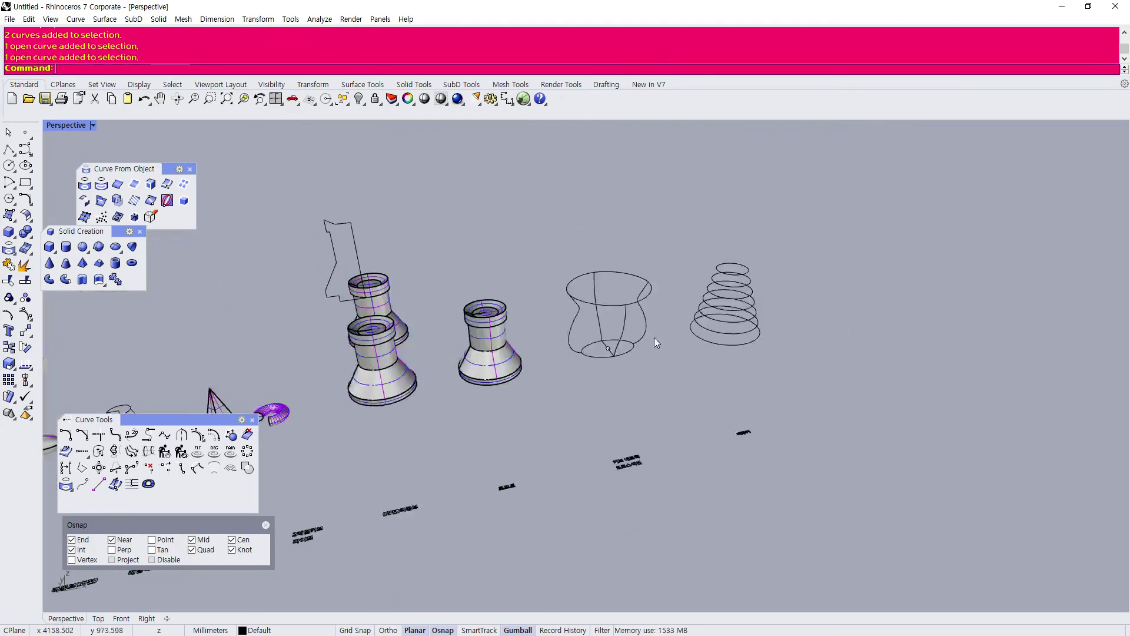
{"action": "scroll", "coordinate": [654, 338], "scroll_direction": "up", "scroll_amount": 3}
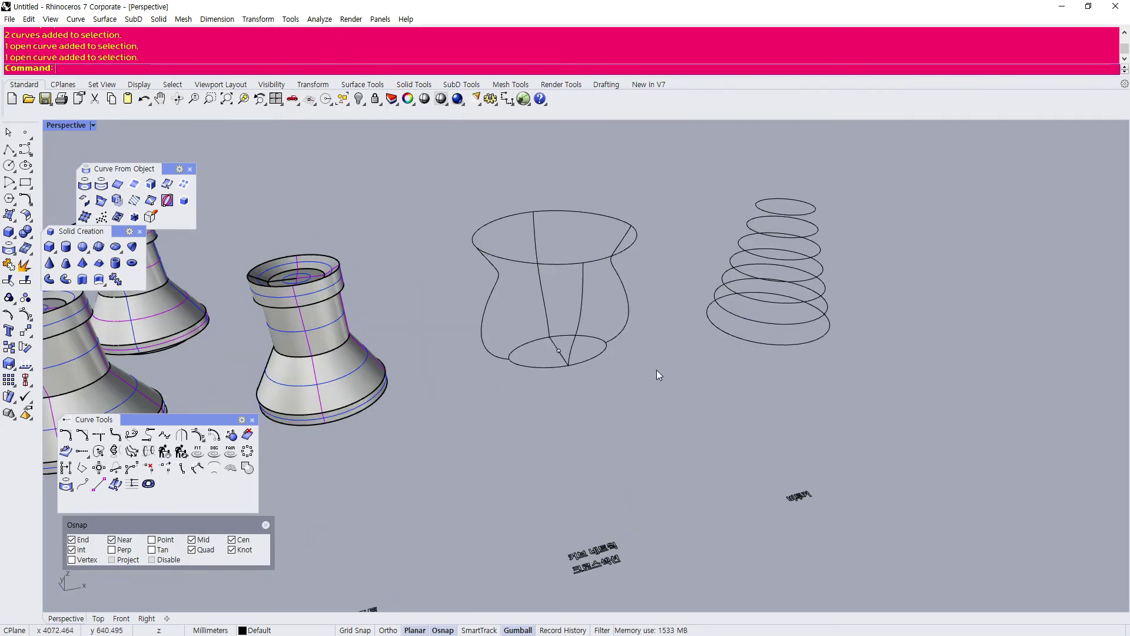
{"action": "right_click_drag", "start_coordinate": [656, 370], "coordinate": [674, 385]}
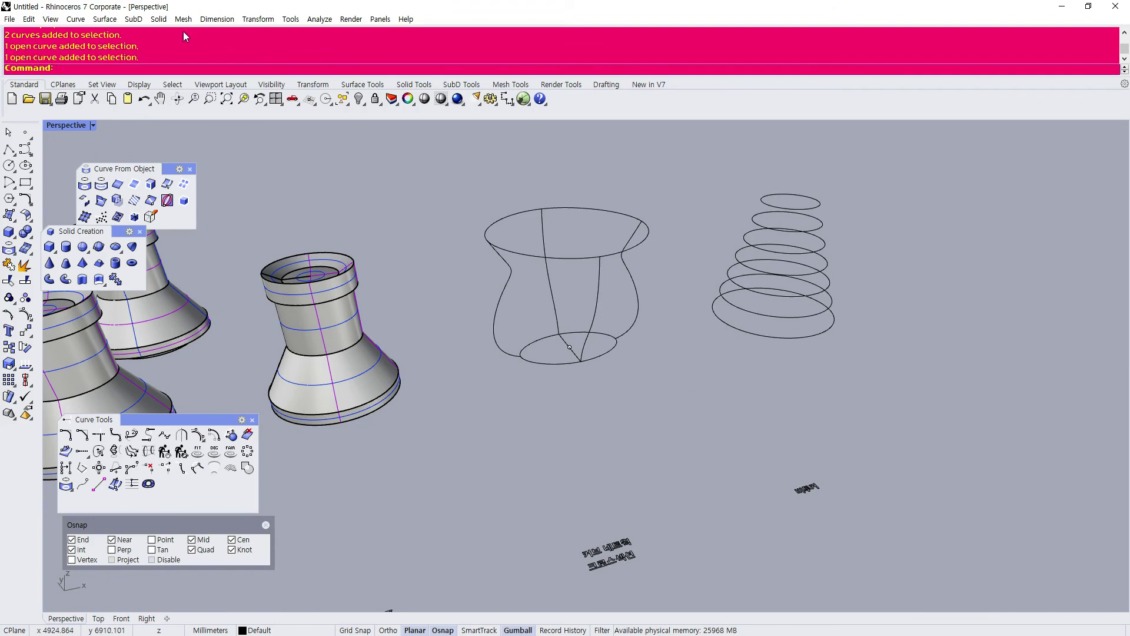
Sweep the vase's side profile curves along its top and bottom circles as two rails, with Closed sweep enabled.
{"action": "left_click", "coordinate": [106, 19]}
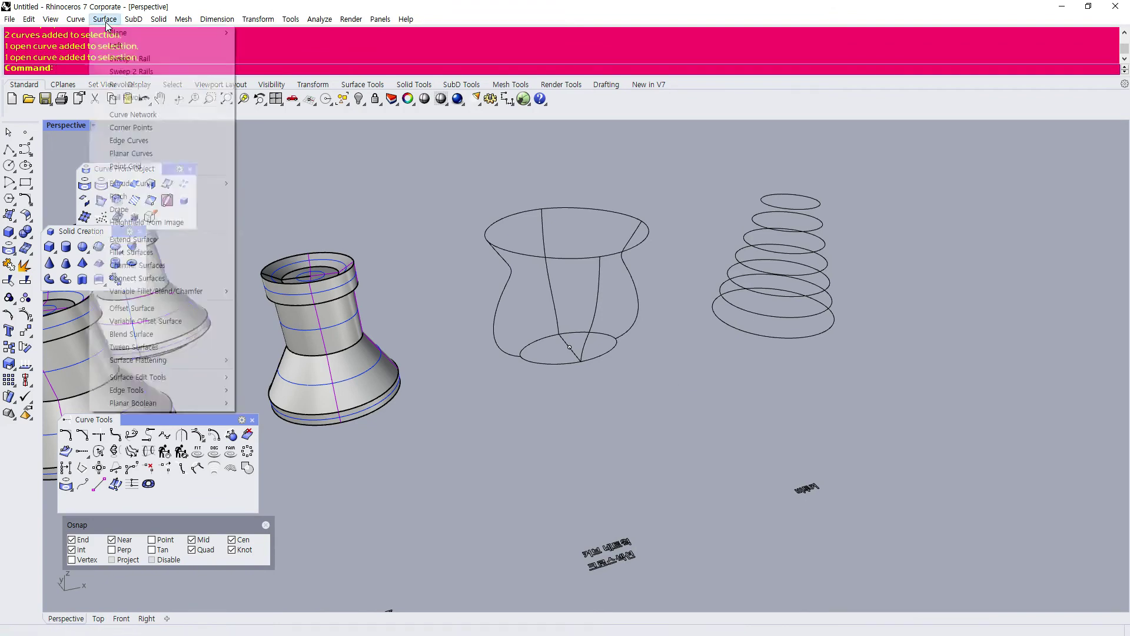
{"action": "left_click", "coordinate": [122, 70]}
{"action": "scroll", "coordinate": [616, 262], "scroll_direction": "up", "scroll_amount": 3}
{"action": "left_click", "coordinate": [611, 244]}
{"action": "left_click", "coordinate": [608, 382]}
{"action": "left_click", "coordinate": [635, 352]}
{"action": "left_click", "coordinate": [570, 384]}
{"action": "left_click", "coordinate": [449, 392]}
{"action": "left_click", "coordinate": [533, 341]}
{"action": "key", "text": "Return"}
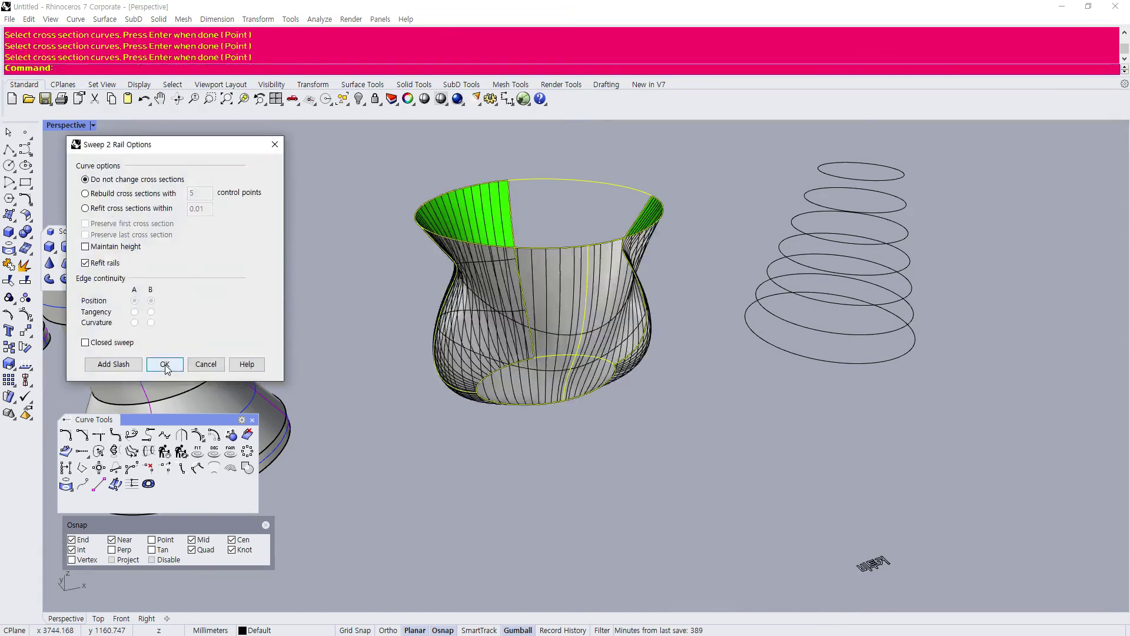
{"action": "left_click", "coordinate": [94, 345]}
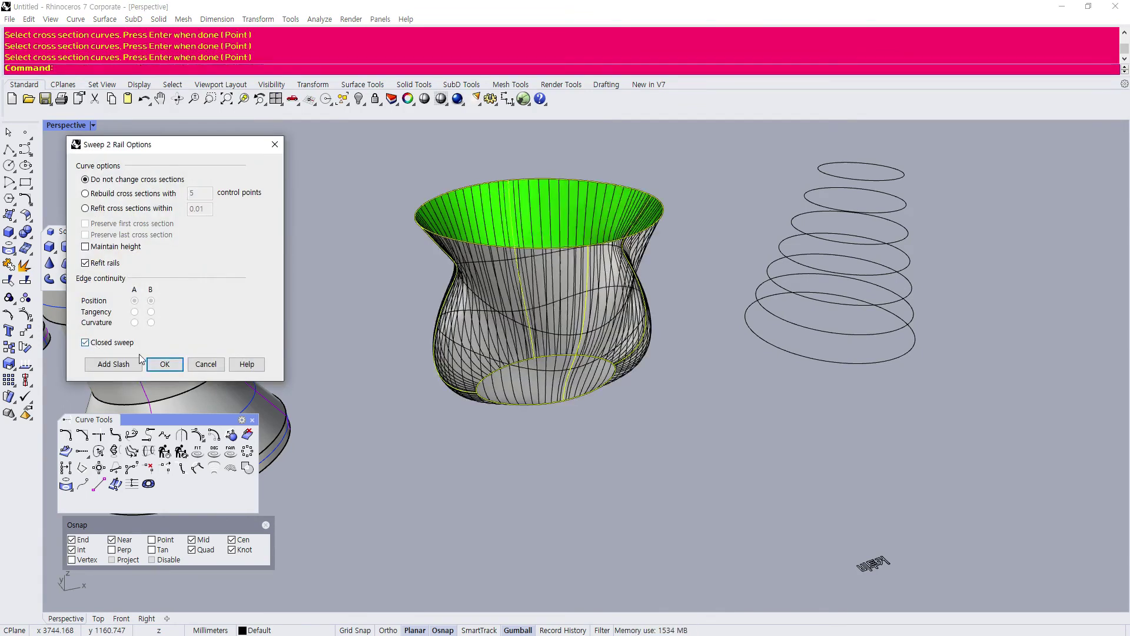
{"action": "left_click", "coordinate": [160, 364]}
Delete the swept vase surface, keeping its circles and profile curves, and clear the selection.
{"action": "left_click", "coordinate": [537, 250]}
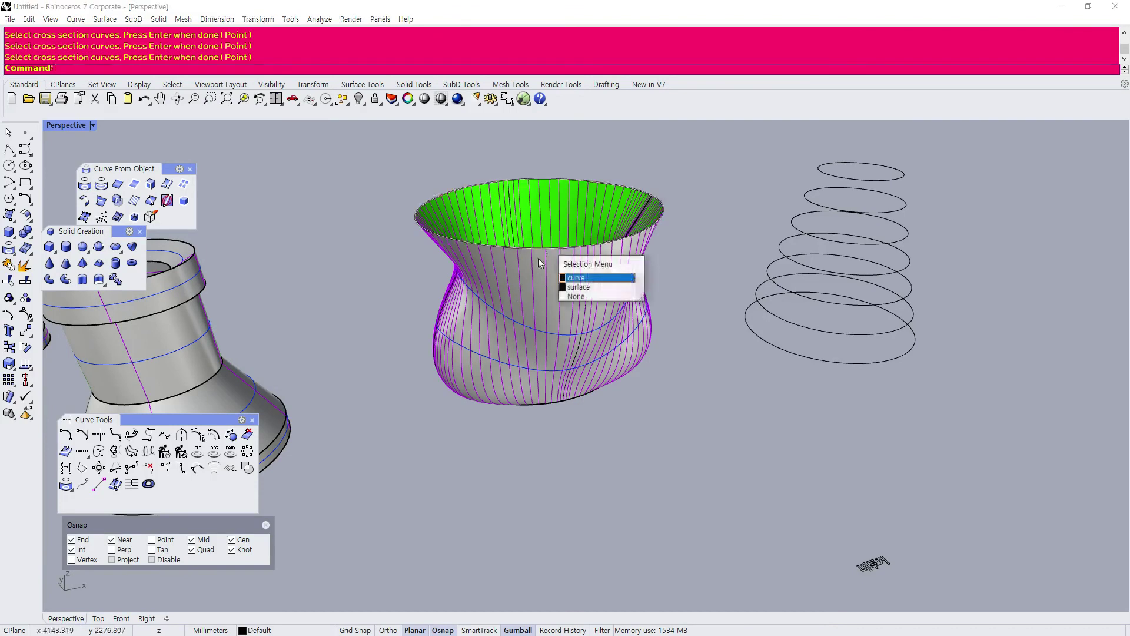
{"action": "left_click", "coordinate": [565, 271]}
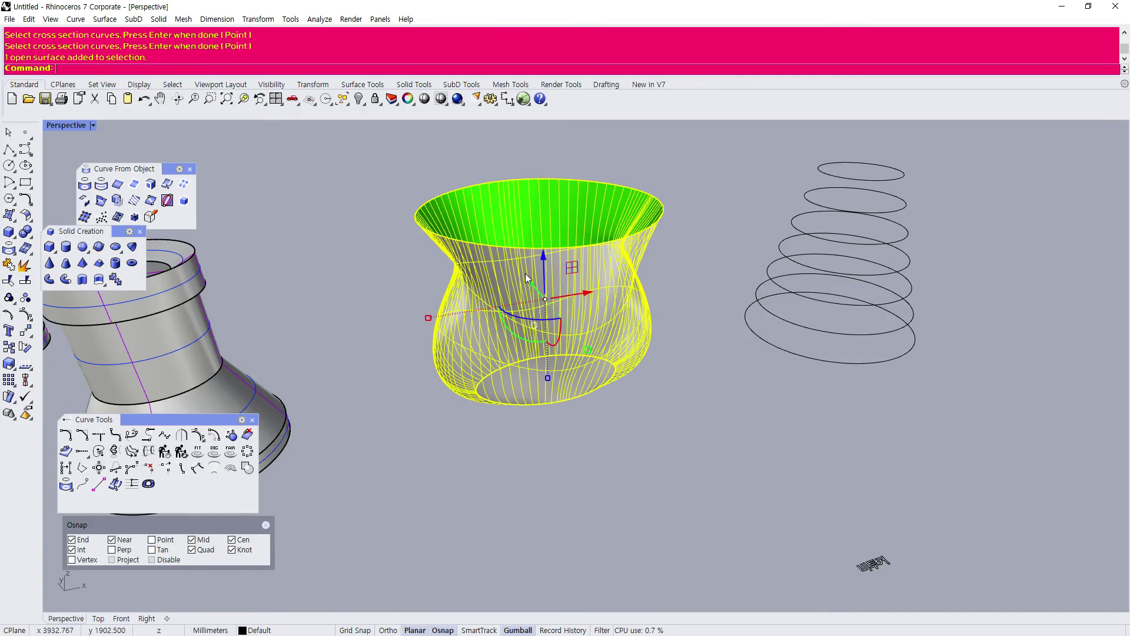
{"action": "key", "text": "Delete"}
{"action": "left_click", "coordinate": [532, 249]}
{"action": "key", "text": "Escape"}
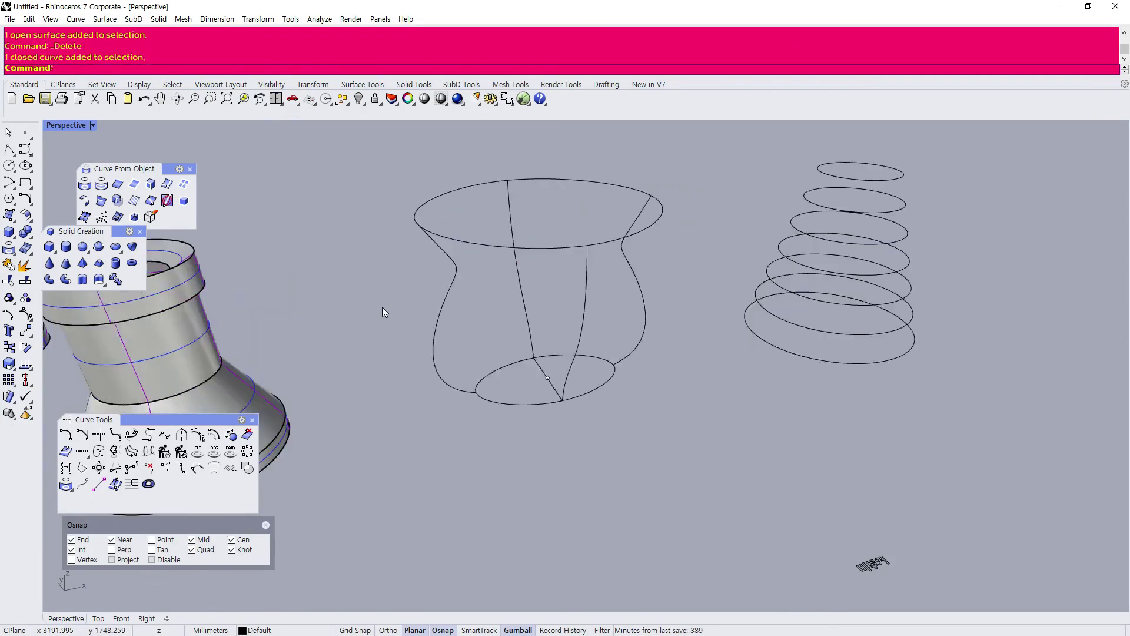
Examine the vase's outer side profile and top circle where they meet at the rim by selecting each curve.
{"action": "scroll", "coordinate": [383, 306], "scroll_direction": "up", "scroll_amount": 3}
{"action": "left_click", "coordinate": [497, 260]}
{"action": "scroll", "coordinate": [406, 291], "scroll_direction": "down", "scroll_amount": 5}
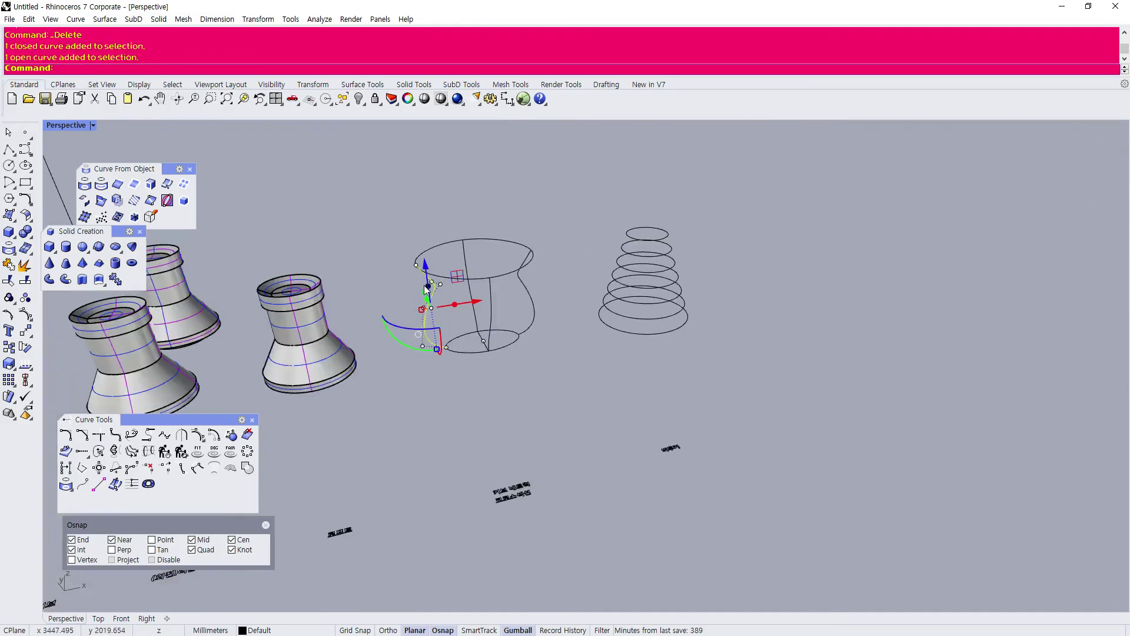
{"action": "scroll", "coordinate": [388, 291], "scroll_direction": "up", "scroll_amount": 3}
{"action": "key", "text": "Escape"}
{"action": "left_click", "coordinate": [449, 261]}
{"action": "key", "text": "Escape"}
{"action": "left_click", "coordinate": [441, 261]}
{"action": "left_click", "coordinate": [436, 274]}
{"action": "left_click", "coordinate": [448, 264]}
{"action": "left_click", "coordinate": [428, 279]}
{"action": "left_click", "coordinate": [433, 271]}
{"action": "left_click", "coordinate": [447, 261]}
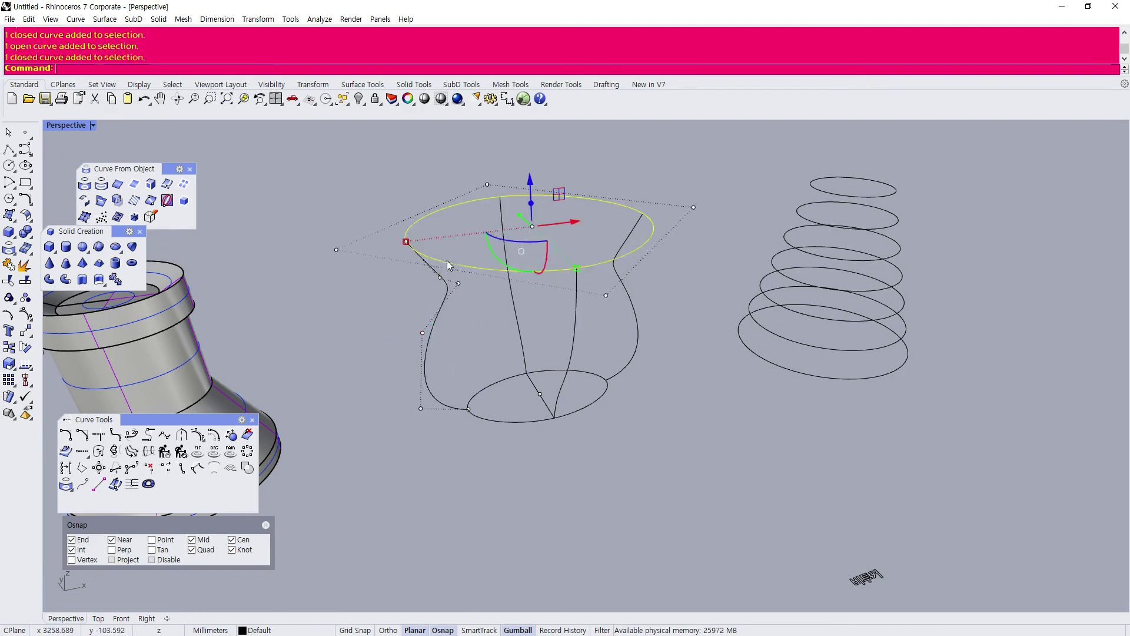
{"action": "left_click", "coordinate": [418, 287]}
Start a Sweep 2 Rails surface for the vase body from its circles and side profile curves.
{"action": "right_click_drag", "start_coordinate": [418, 288], "coordinate": [449, 307]}
{"action": "scroll", "coordinate": [449, 304], "scroll_direction": "down", "scroll_amount": 9}
{"action": "scroll", "coordinate": [482, 252], "scroll_direction": "up", "scroll_amount": 9}
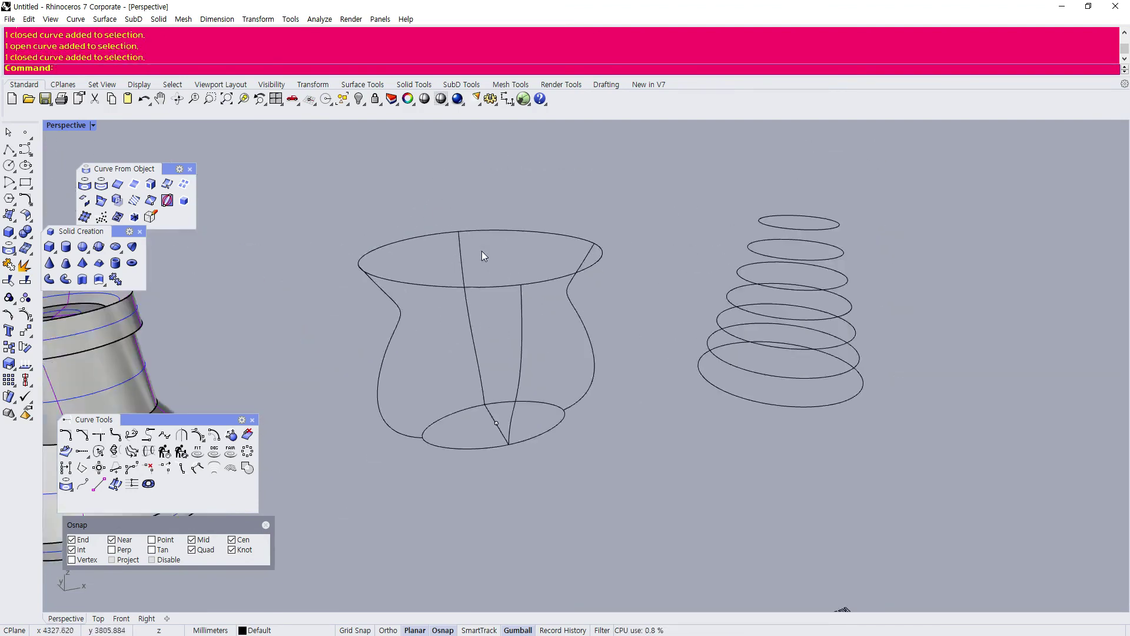
{"action": "right_click_drag", "start_coordinate": [481, 252], "coordinate": [446, 272]}
{"action": "scroll", "coordinate": [446, 271], "scroll_direction": "down", "scroll_amount": 2}
{"action": "scroll", "coordinate": [426, 277], "scroll_direction": "up", "scroll_amount": 7}
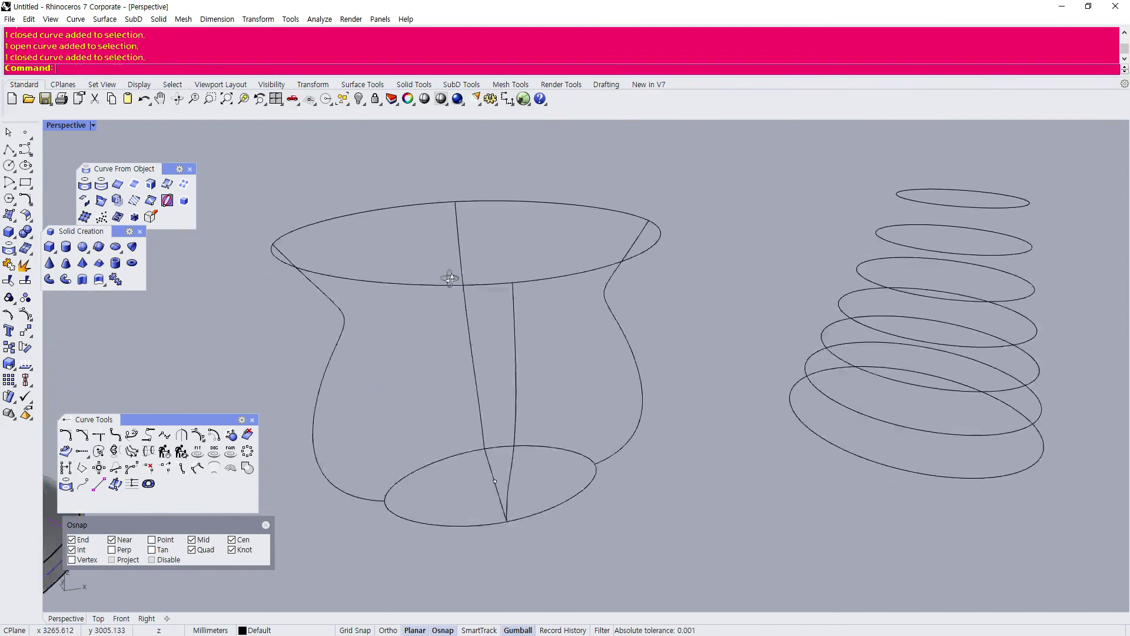
{"action": "scroll", "coordinate": [458, 284], "scroll_direction": "down", "scroll_amount": 2}
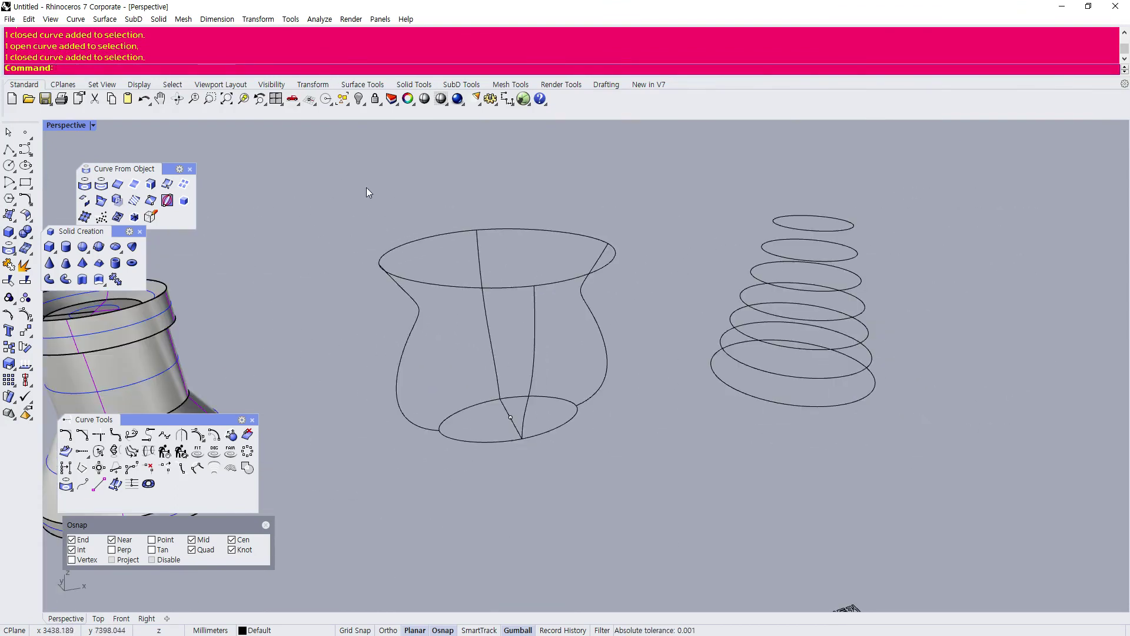
{"action": "left_click", "coordinate": [115, 20]}
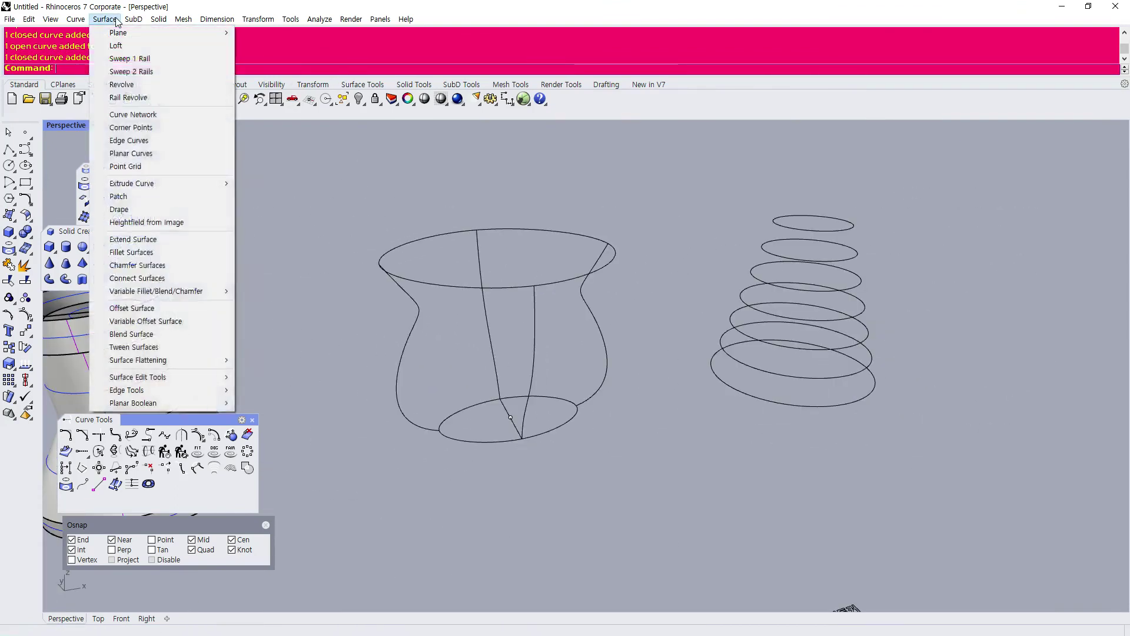
{"action": "left_click", "coordinate": [130, 71]}
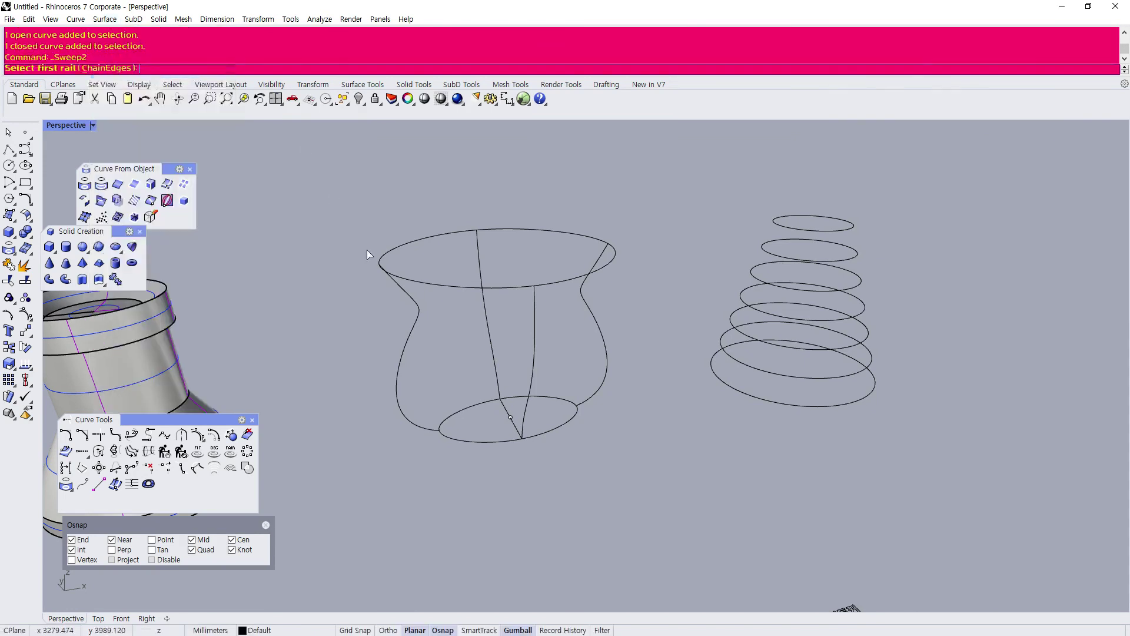
{"action": "scroll", "coordinate": [384, 272], "scroll_direction": "up", "scroll_amount": 2}
{"action": "scroll", "coordinate": [470, 287], "scroll_direction": "down", "scroll_amount": 2}
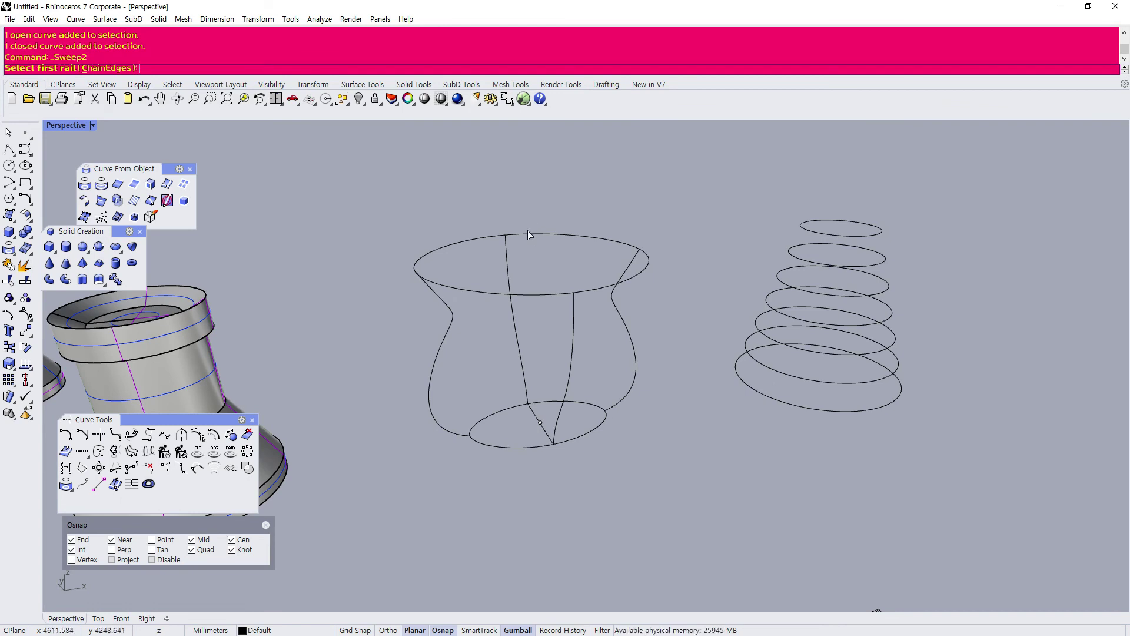
{"action": "scroll", "coordinate": [554, 316], "scroll_direction": "up", "scroll_amount": 4}
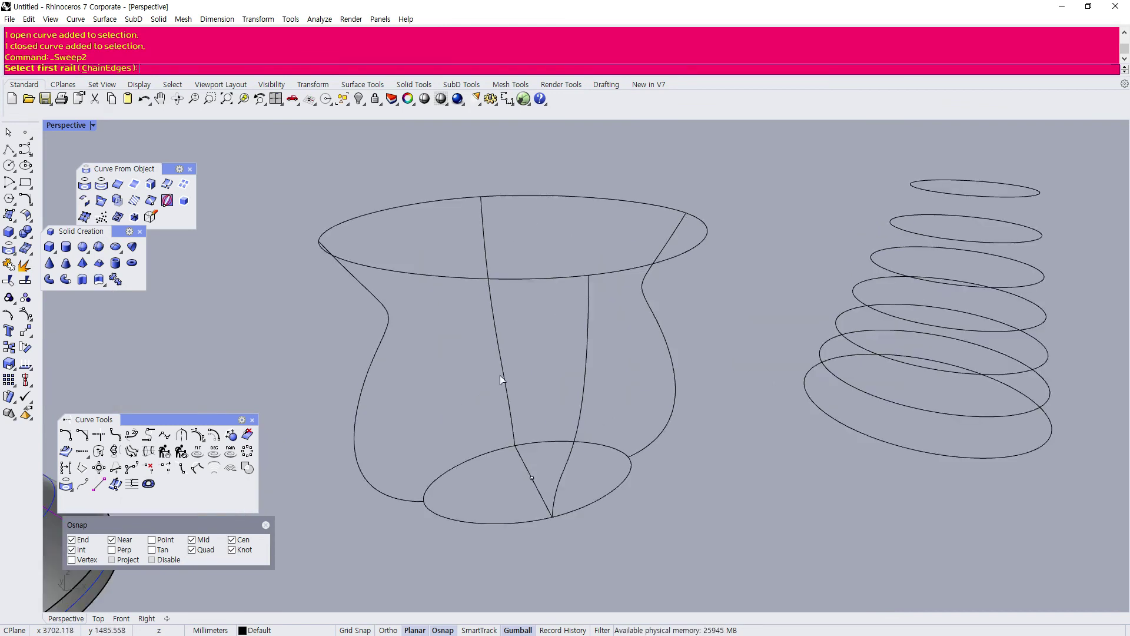